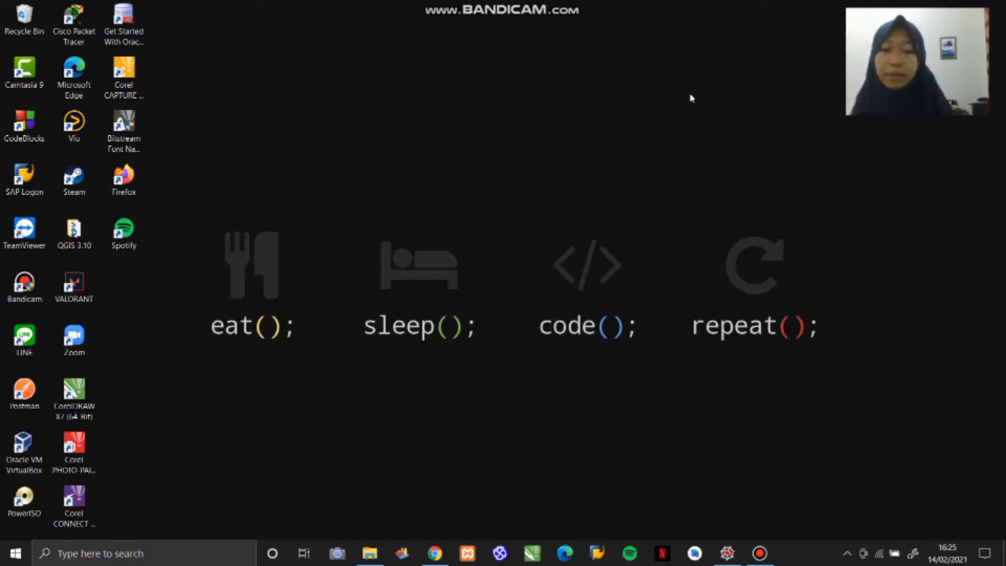
- Switch to Chrome and download the ms4w-4.0.5-setup.exe installer from the MS4W page
click(435, 553)
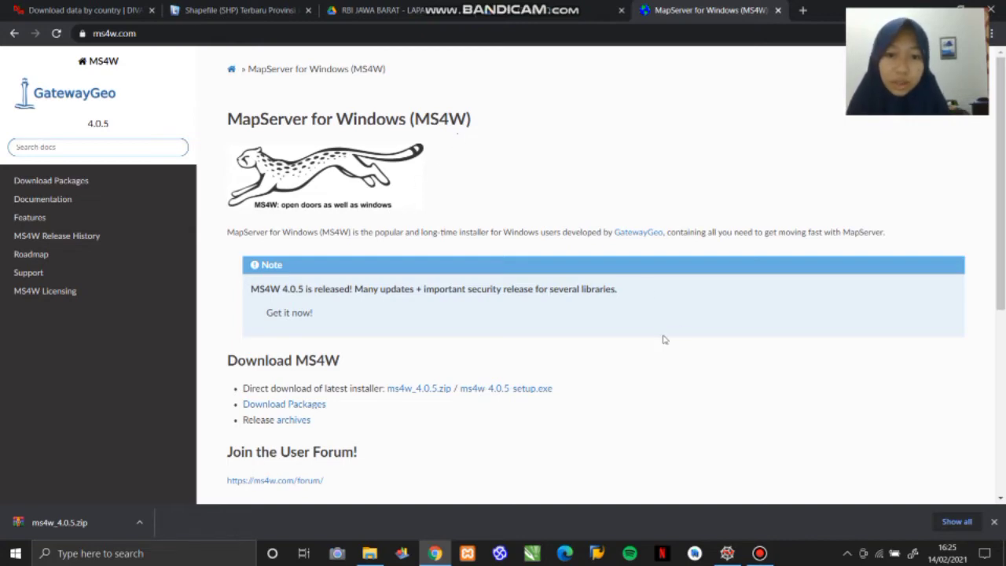
click(534, 390)
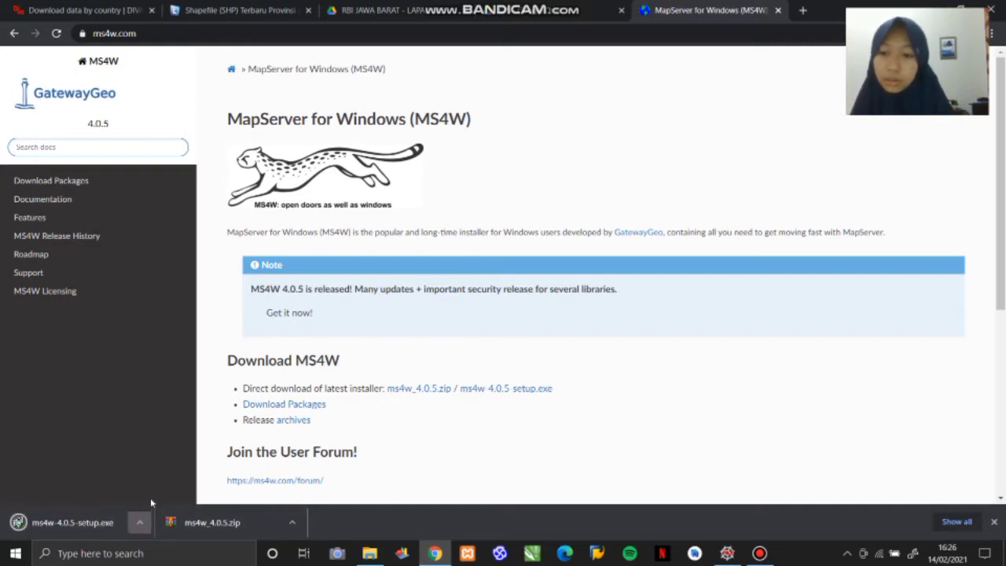
click(141, 523)
click(157, 439)
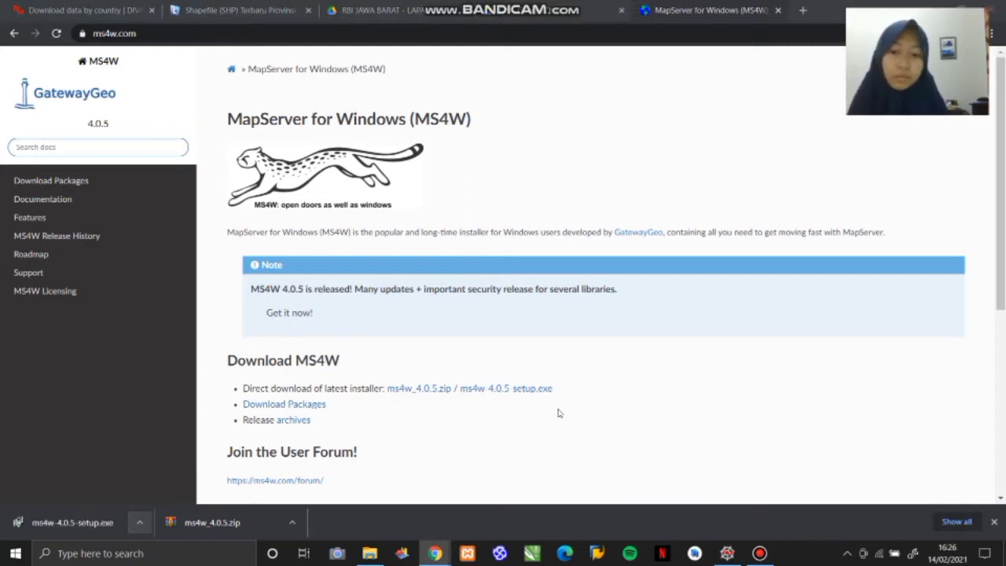
- Launch the downloaded ms4w-4.0.5-setup.exe and allow it to run despite the SmartScreen block
click(90, 533)
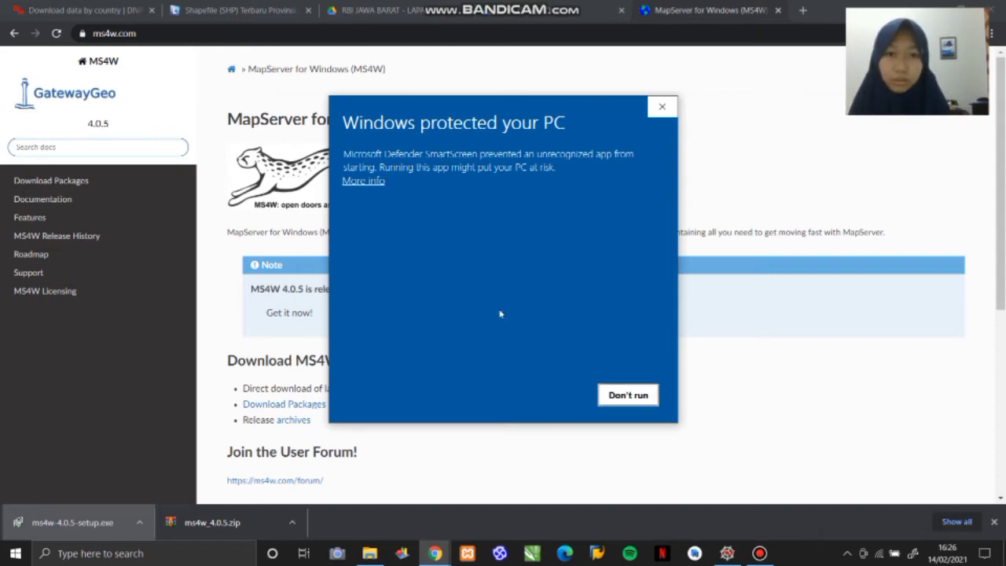
click(373, 182)
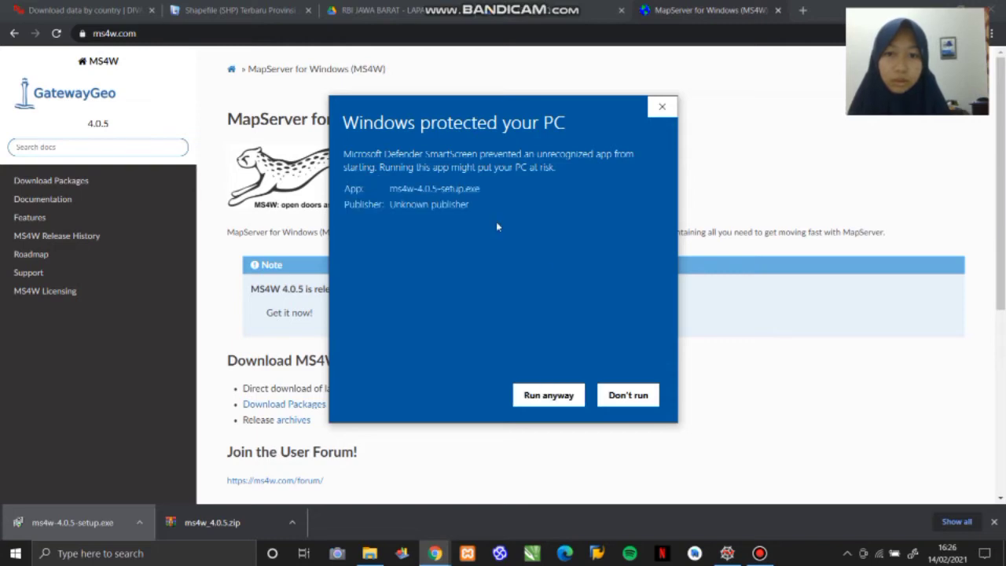
click(548, 399)
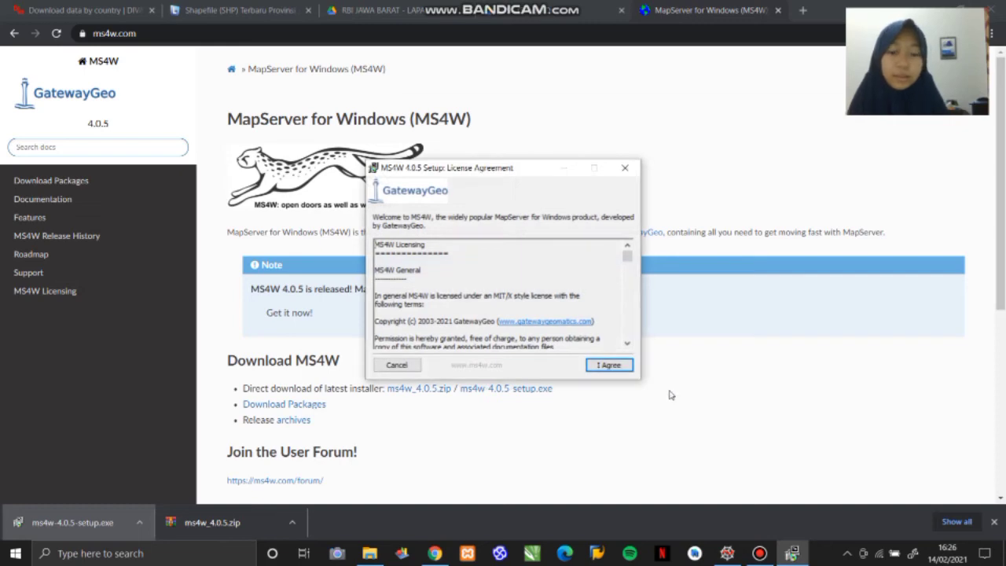
- Accept the MS4W license and add the GeoMoose 3.7.0 and Mapbender 3.2.3 components to the installation
click(607, 366)
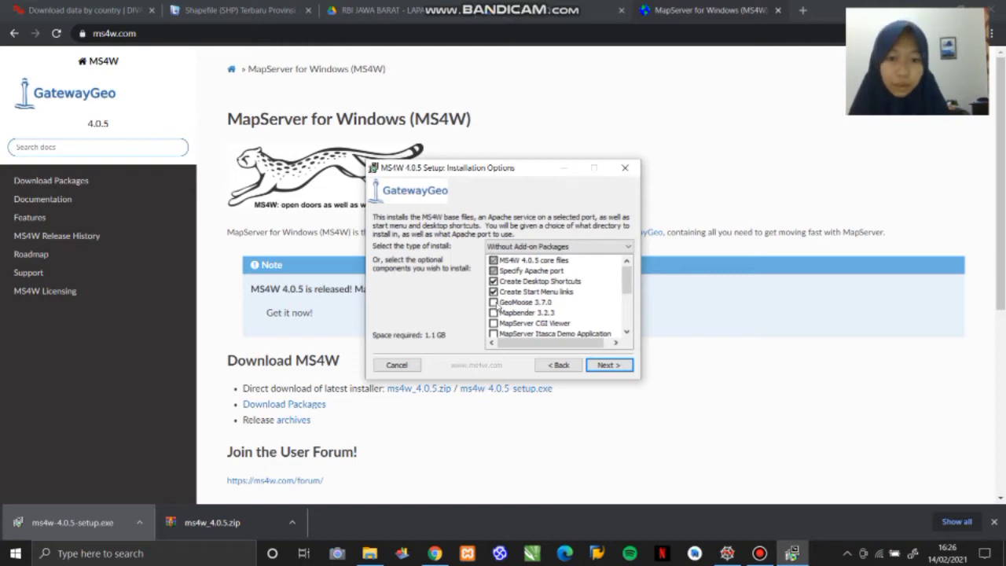
click(494, 303)
click(494, 313)
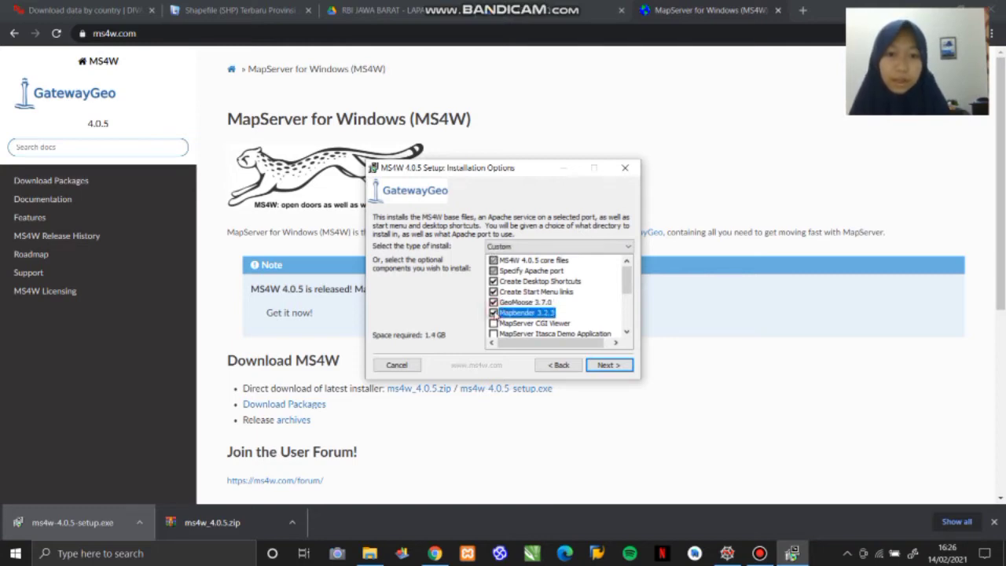
- Keep C:\ as the destination root and 80 as the Apache port, and start the MS4W installation
click(609, 365)
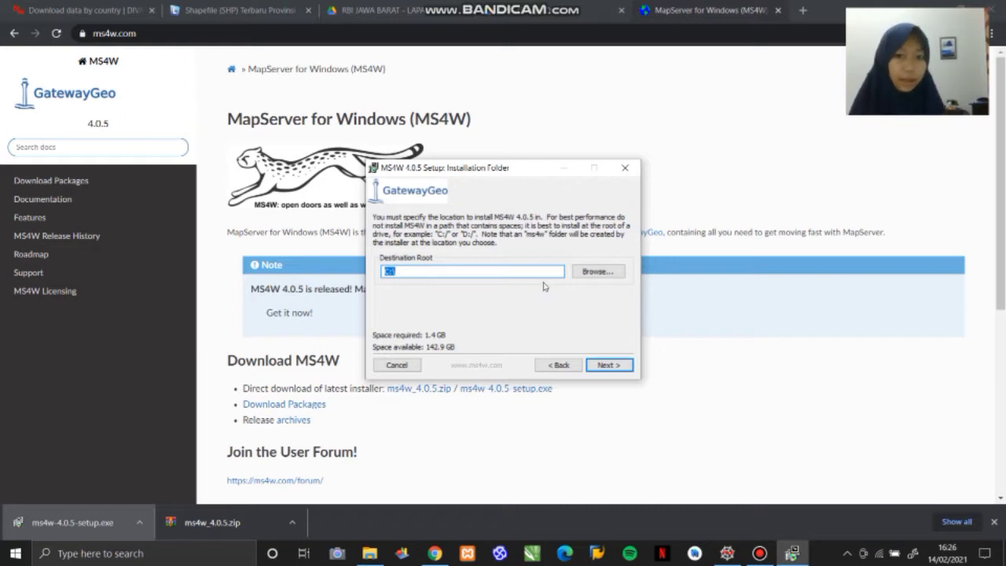
click(606, 366)
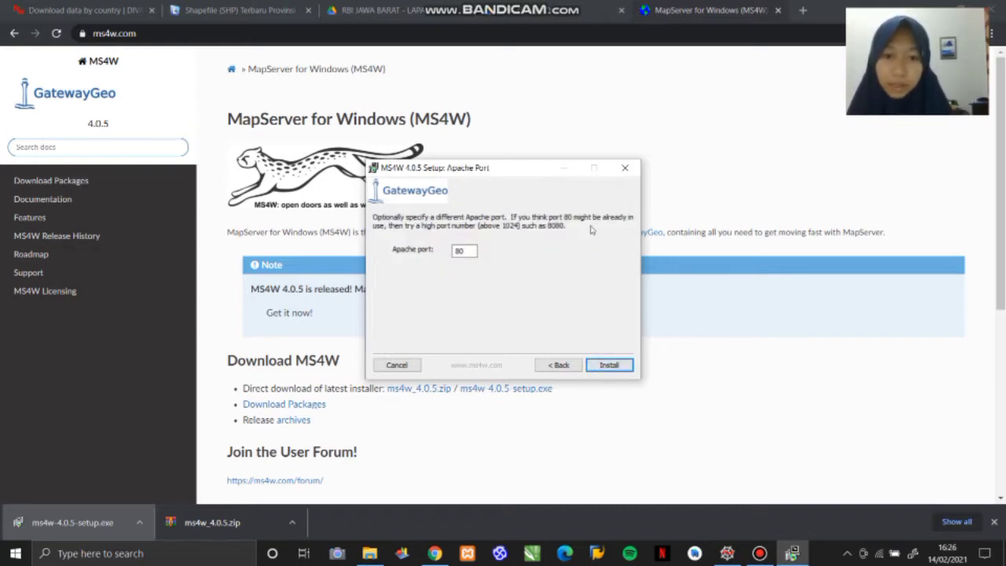
click(618, 364)
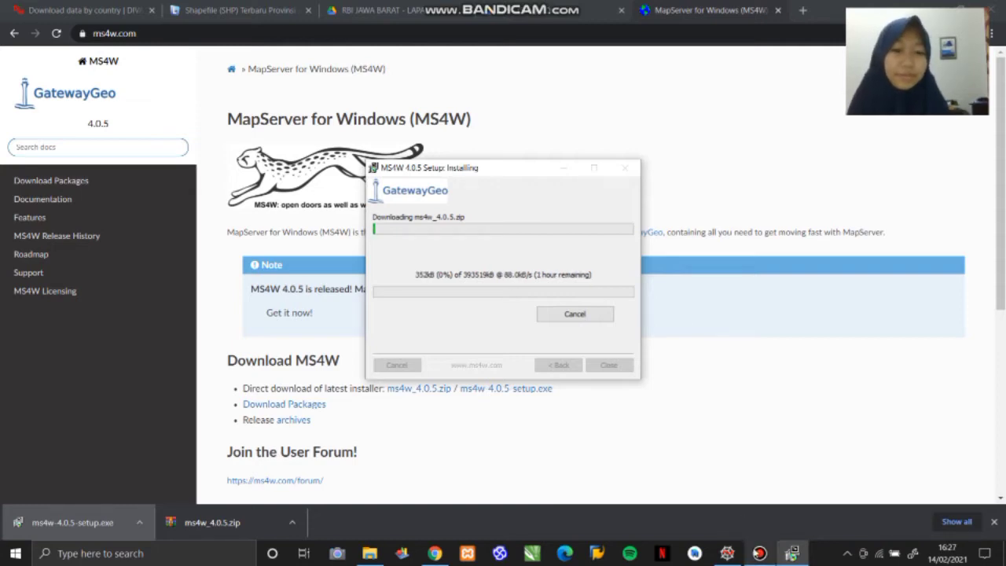
click(760, 554)
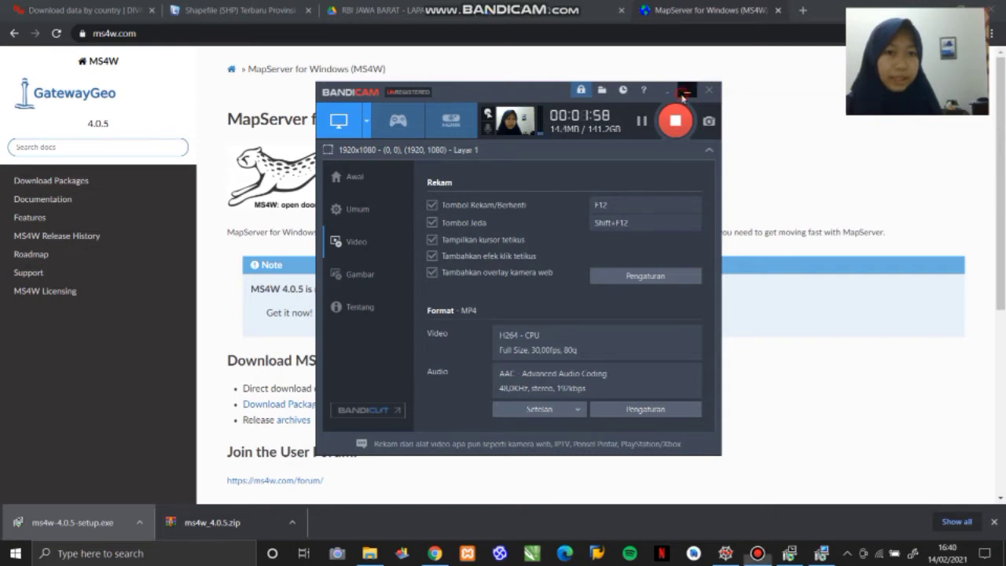
click(684, 92)
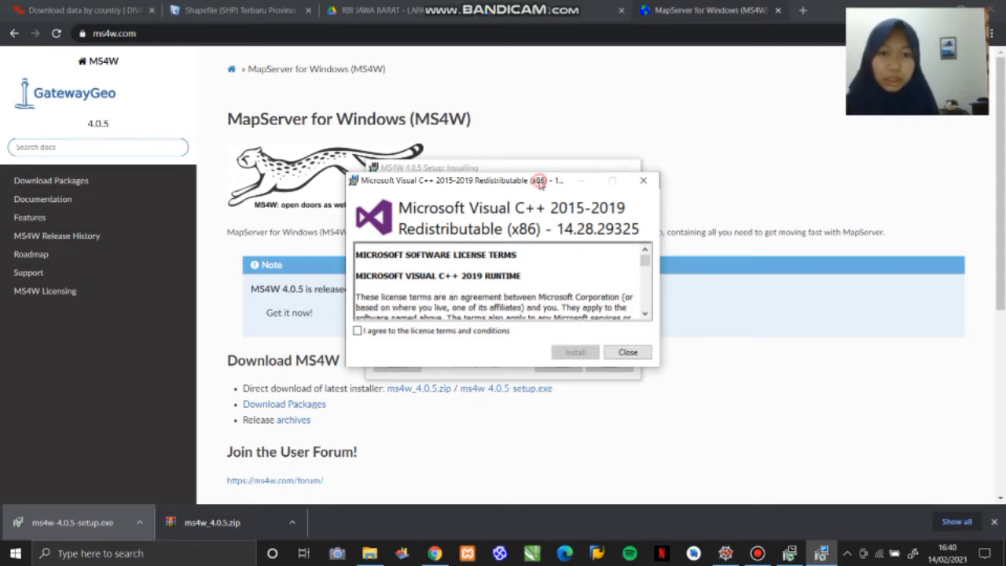
- Agree to the Microsoft Visual C++ 2015-2019 Redistributable (x86) license terms and install it
drag(541, 182, 565, 136)
click(452, 359)
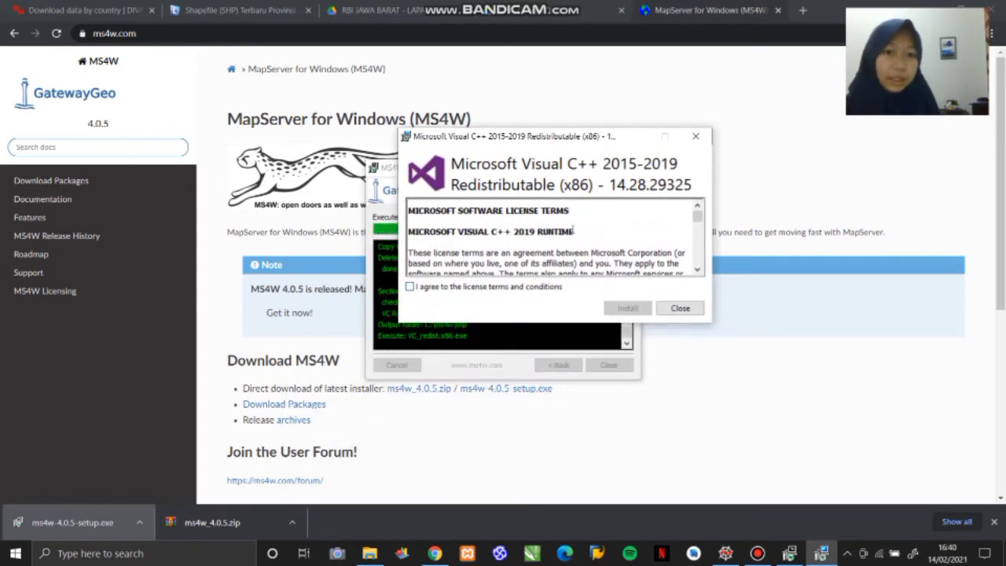
click(462, 286)
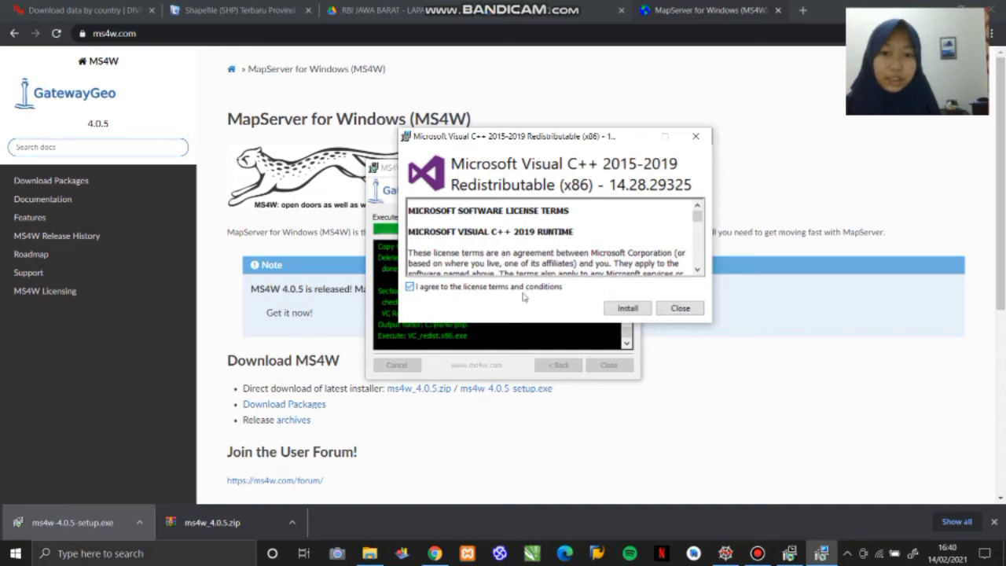
click(627, 308)
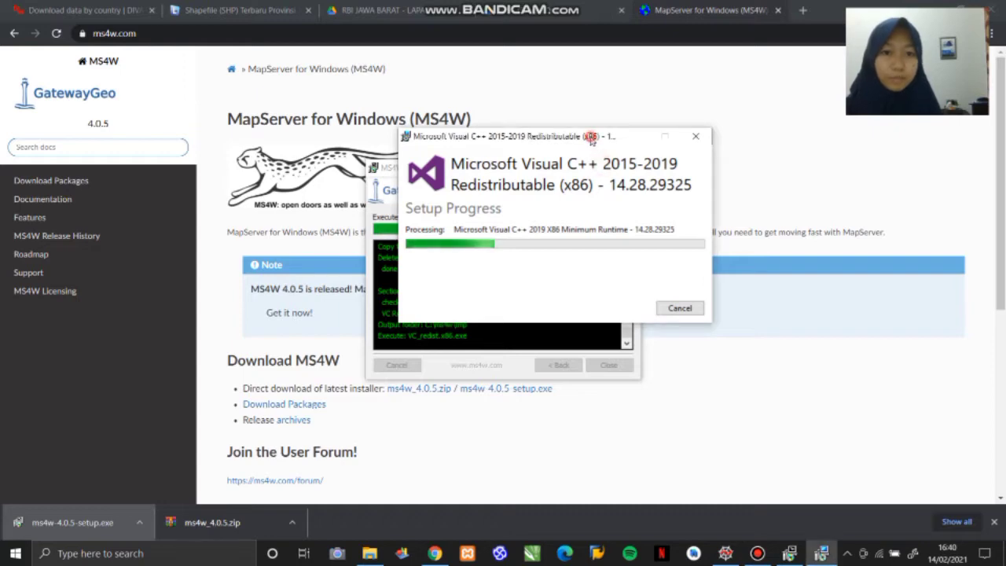
drag(588, 137, 573, 121)
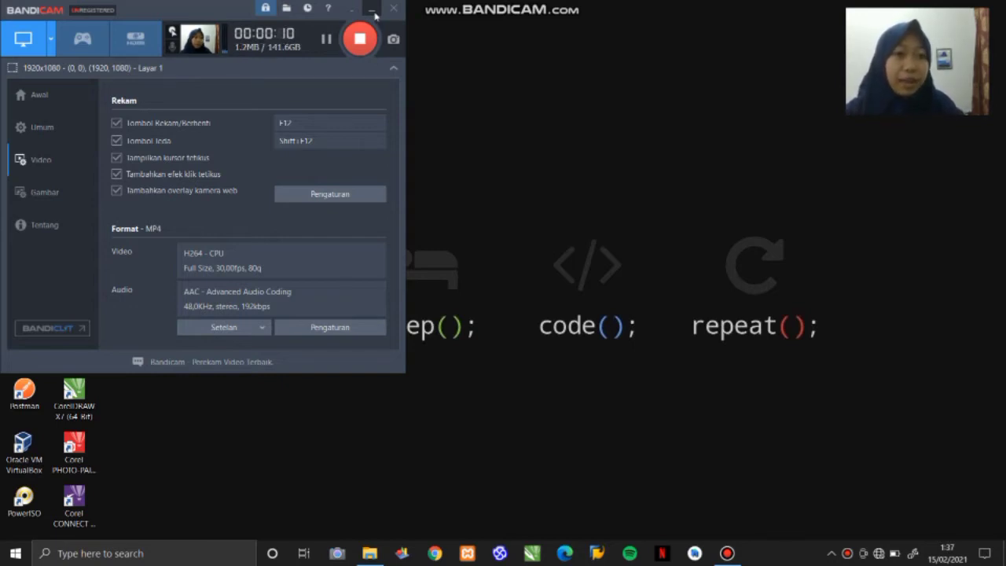
click(372, 11)
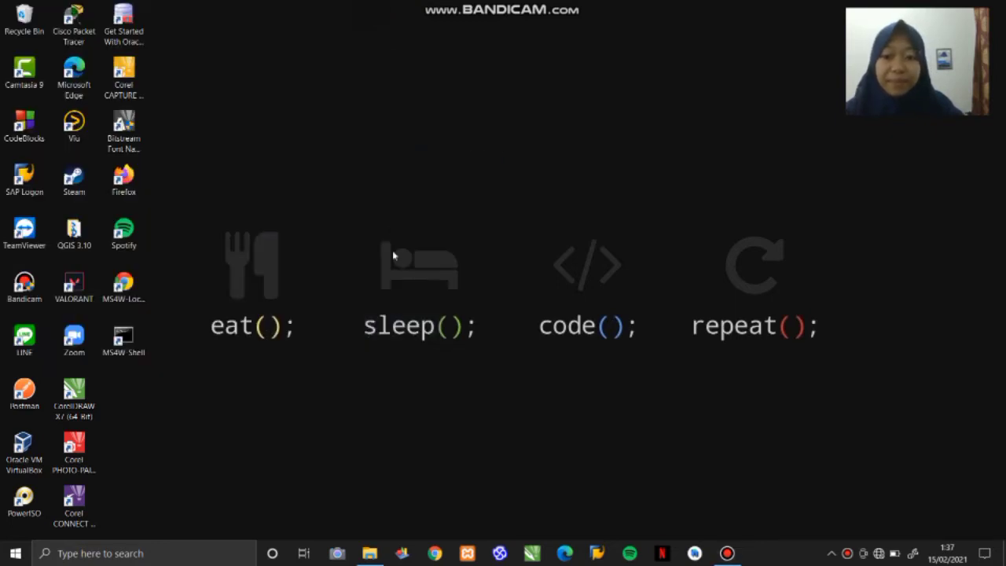
- Switch to File Explorer and open the httpd file from C:\ms4w\Apache\conf in Notepad
click(370, 554)
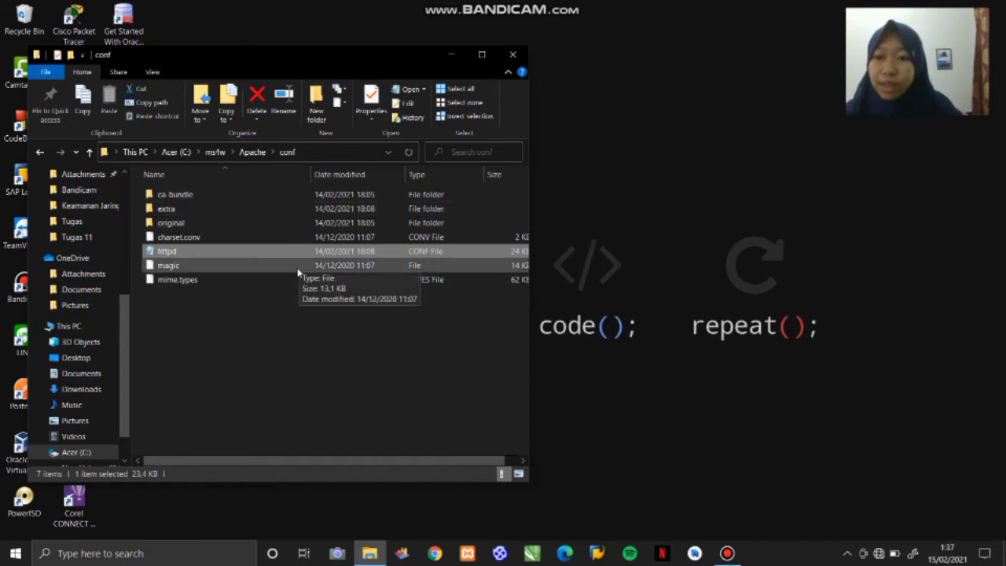
click(208, 254)
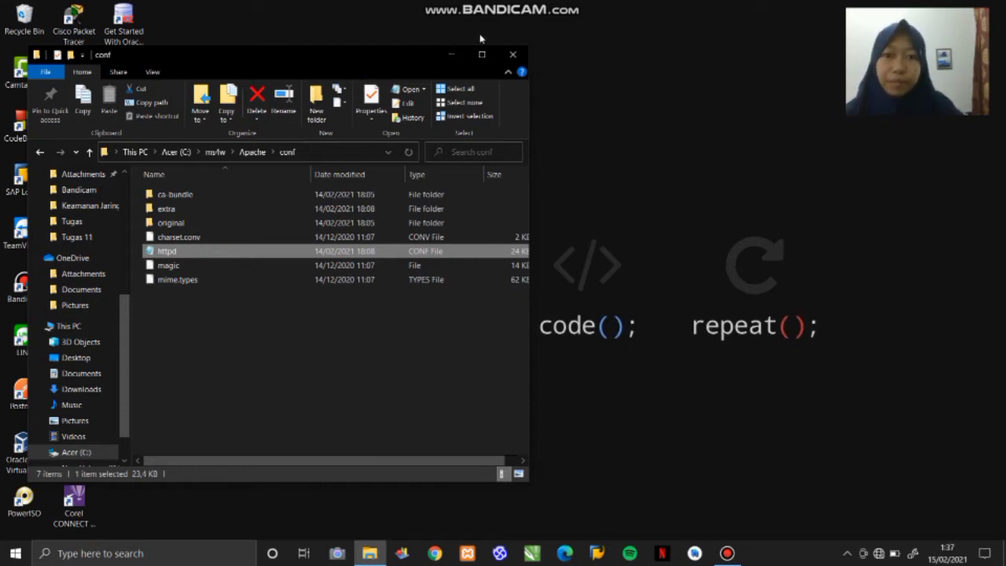
key(shift+F10)
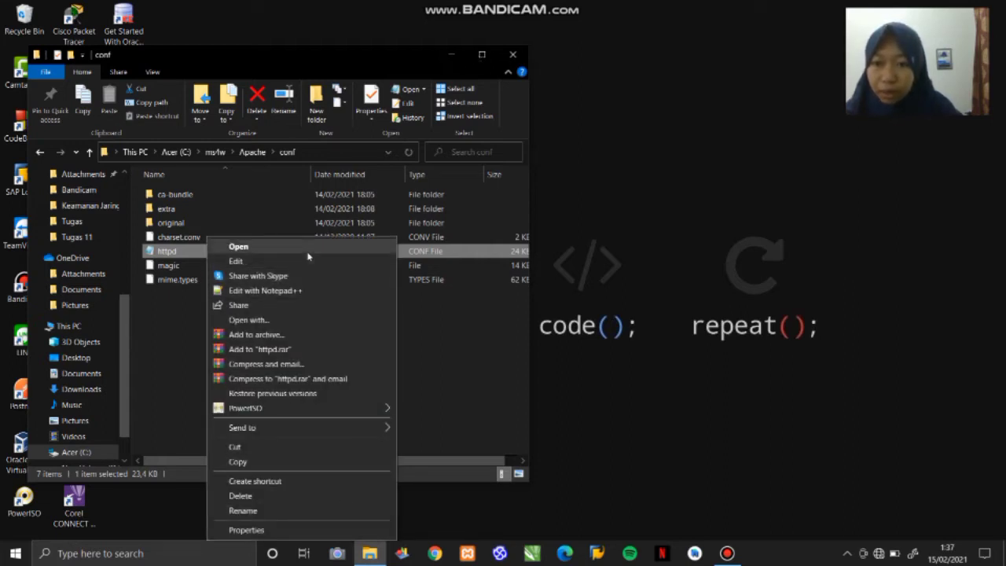
click(386, 250)
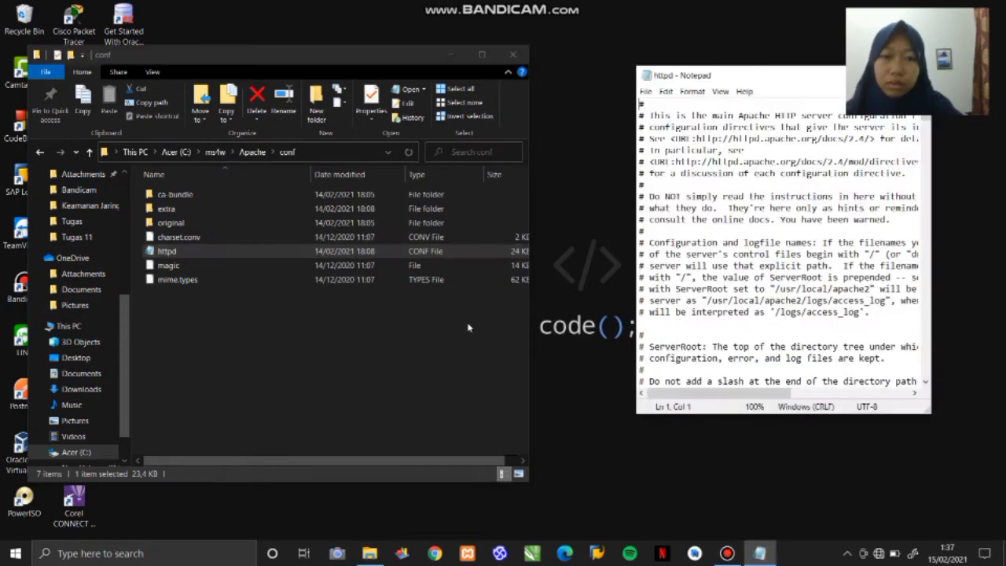
drag(711, 77, 487, 69)
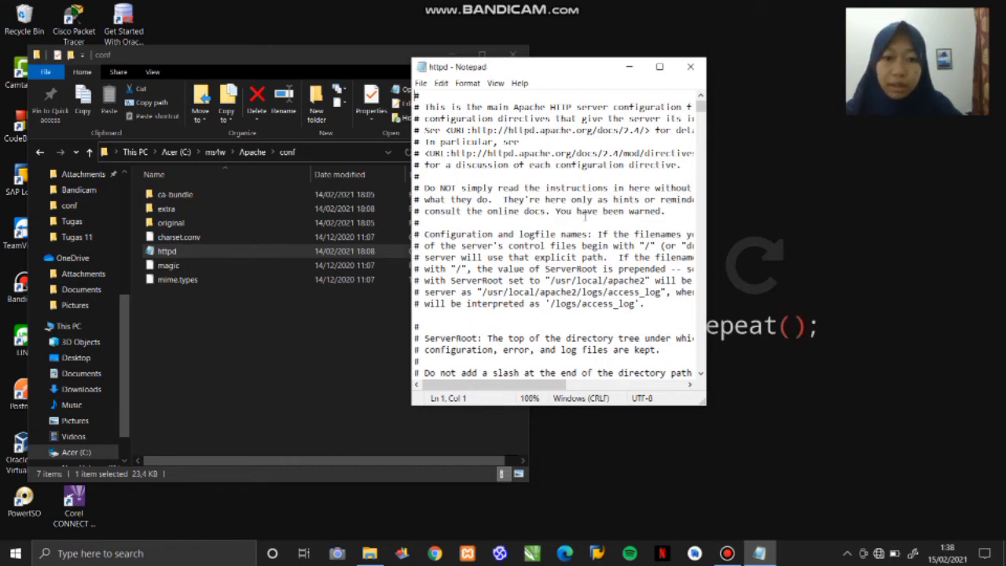
- Search the httpd configuration file for mod_cgi
key(ctrl+f)
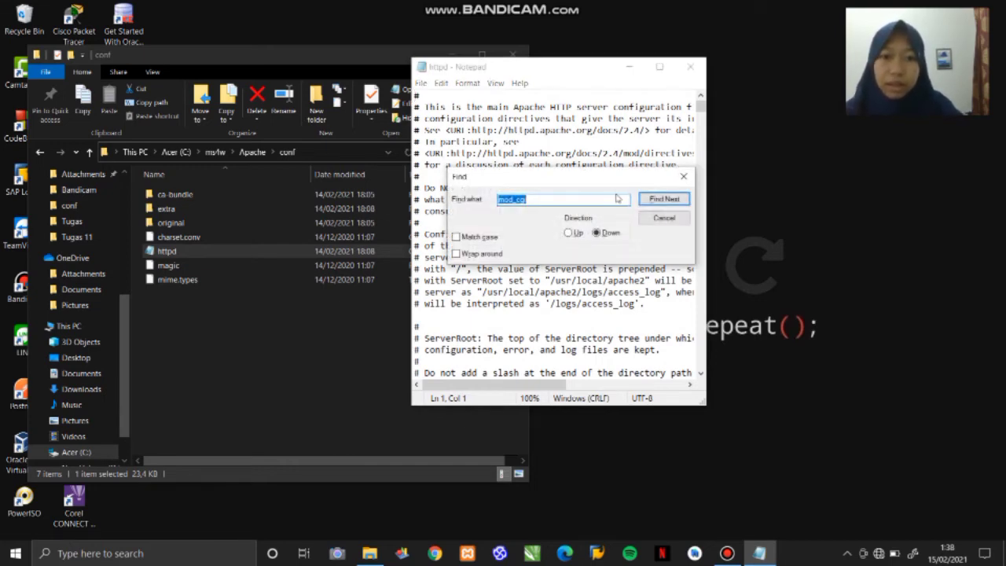
drag(637, 182, 625, 150)
click(641, 165)
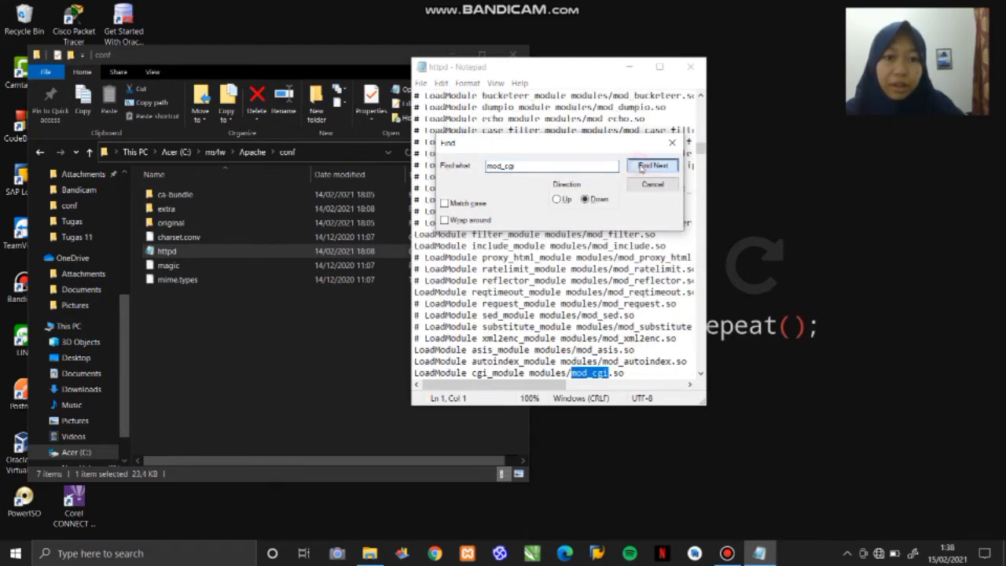
click(673, 142)
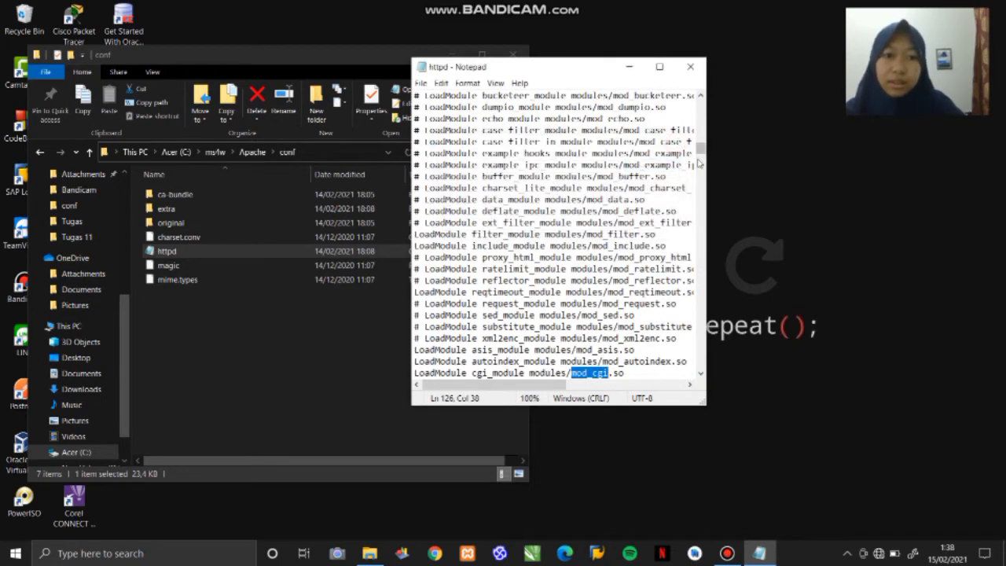
scroll(700, 150, down, 2)
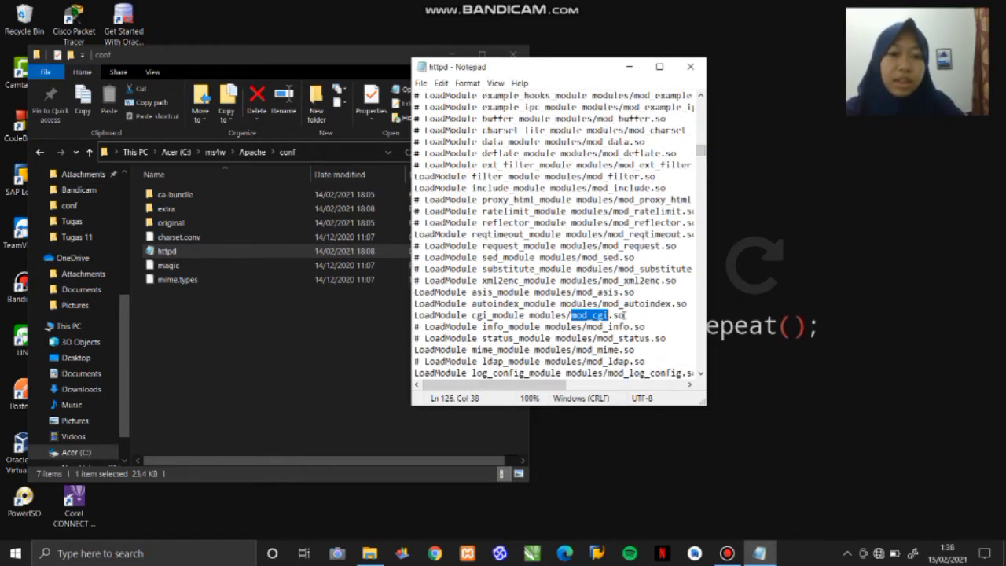
- Examine the LoadModule cgi_module line, highlighting its modules/mod_cgi.so path
click(629, 314)
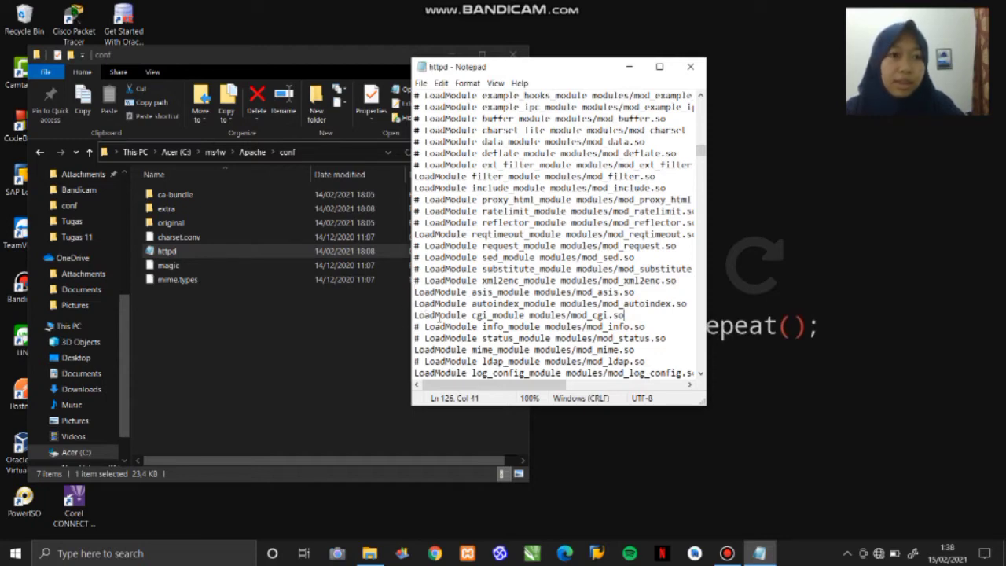
click(526, 315)
click(629, 315)
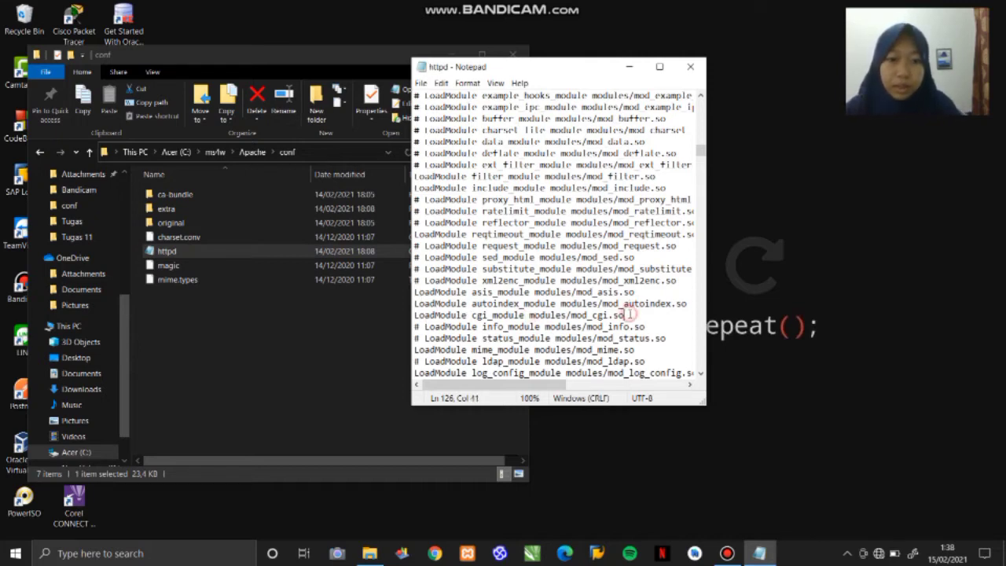
key(shift+Left)
key(shift+Left)
key(shift+Left)
key(shift+Left)
key(shift+Left)
key(shift+Left)
key(shift+Left)
key(shift+Left)
key(shift+Left)
key(shift+Left)
key(shift+Left)
key(shift+Left)
key(shift+Left)
key(shift+Left)
key(shift+Left)
key(shift+Left)
key(shift+Left)
key(shift+Left)
key(shift+Left)
key(shift+Left)
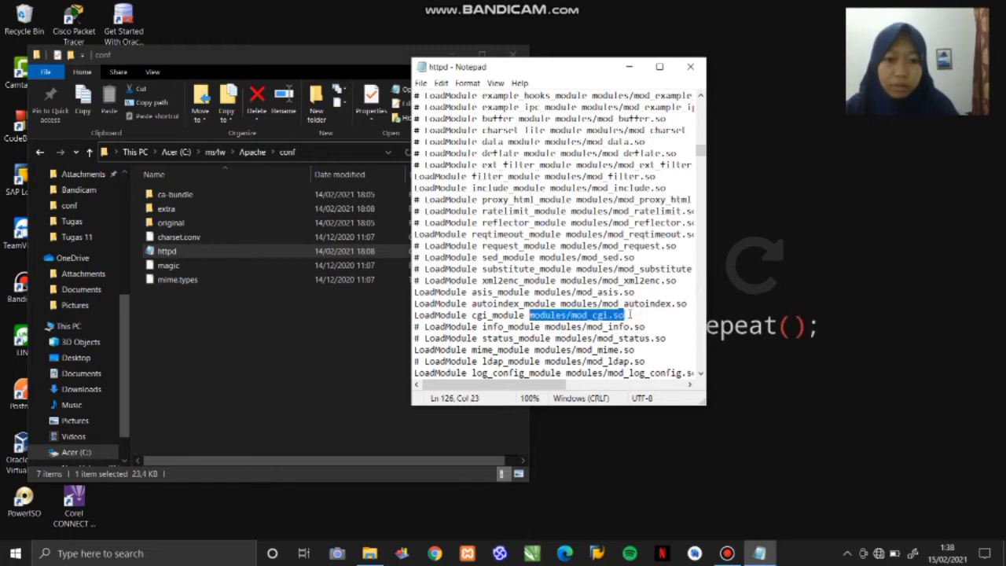
click(652, 291)
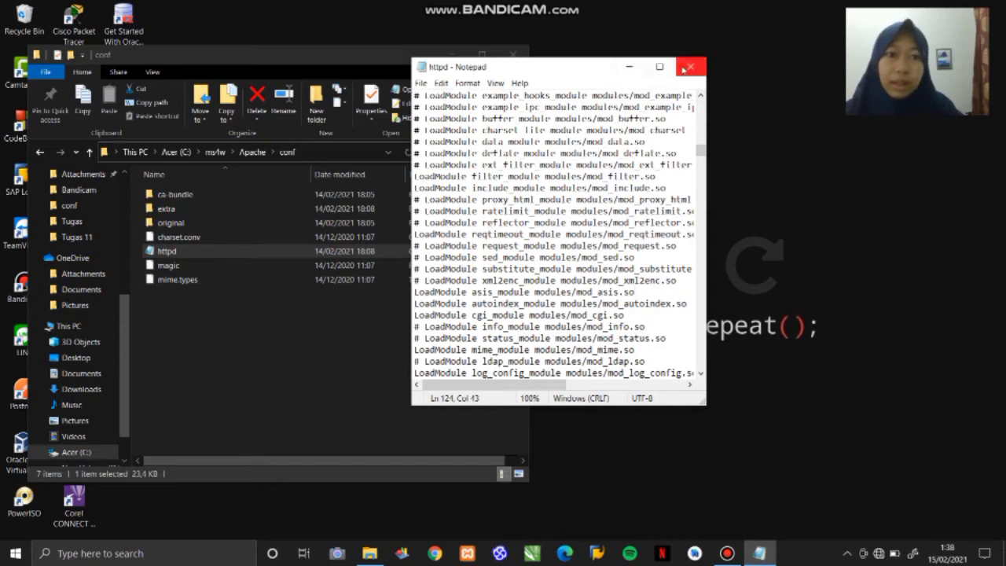
- Close the httpd file and go up to the Apache folder
click(690, 67)
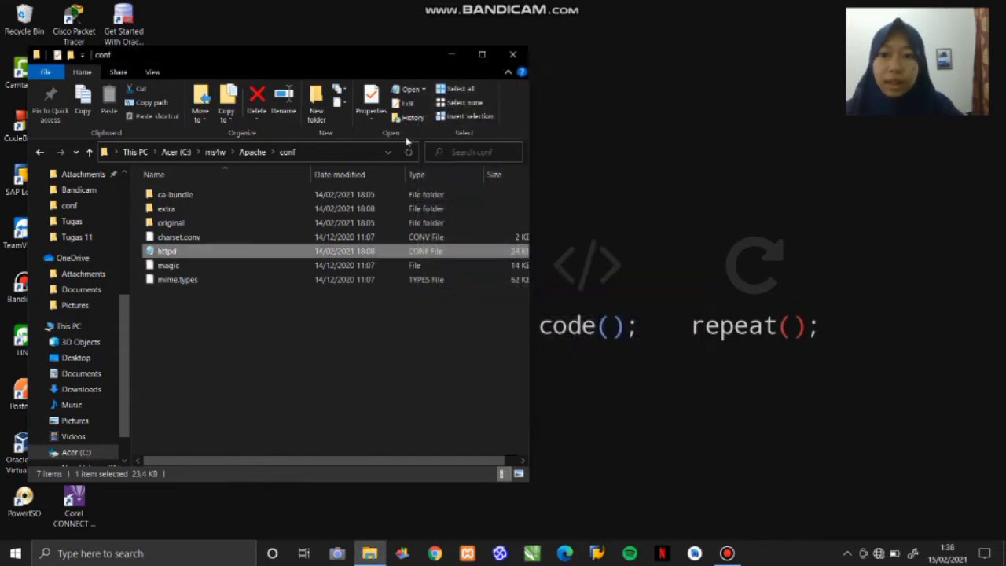
click(251, 152)
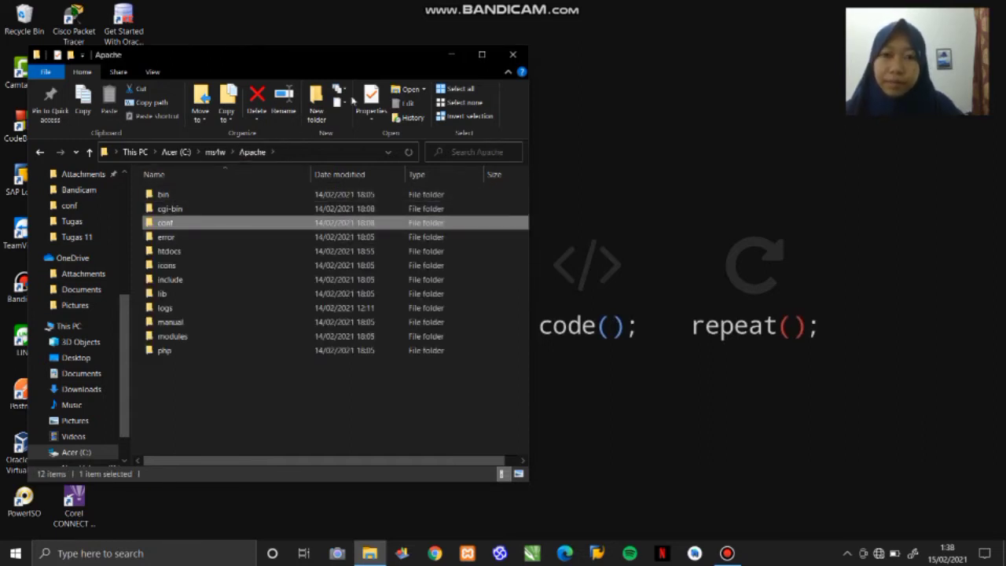
- Switch to Chrome and load localhost/cgi-bin/mapserv.exe to test the MapServer CGI executable
click(458, 55)
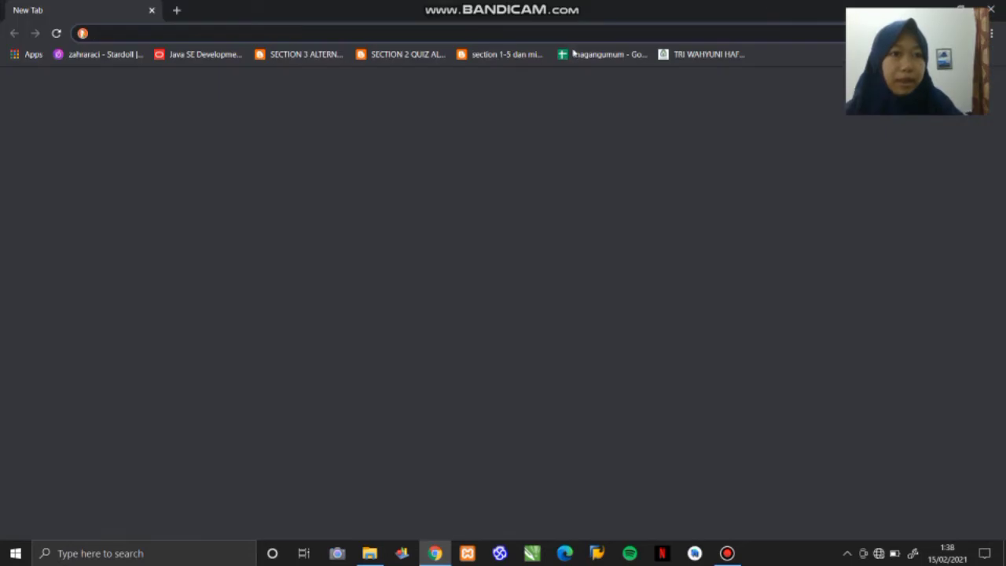
text(local)
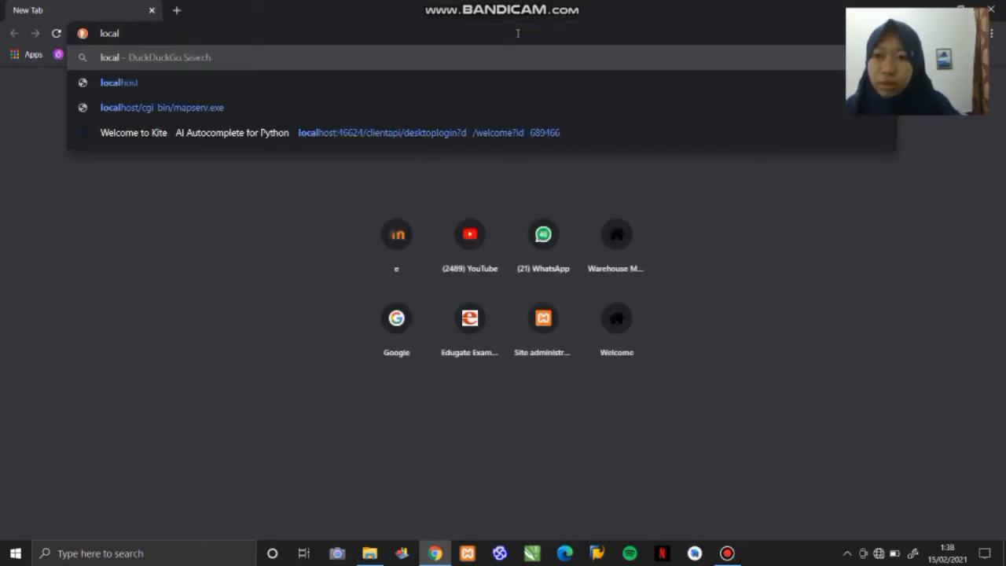
key(Down)
key(Down)
key(Return)
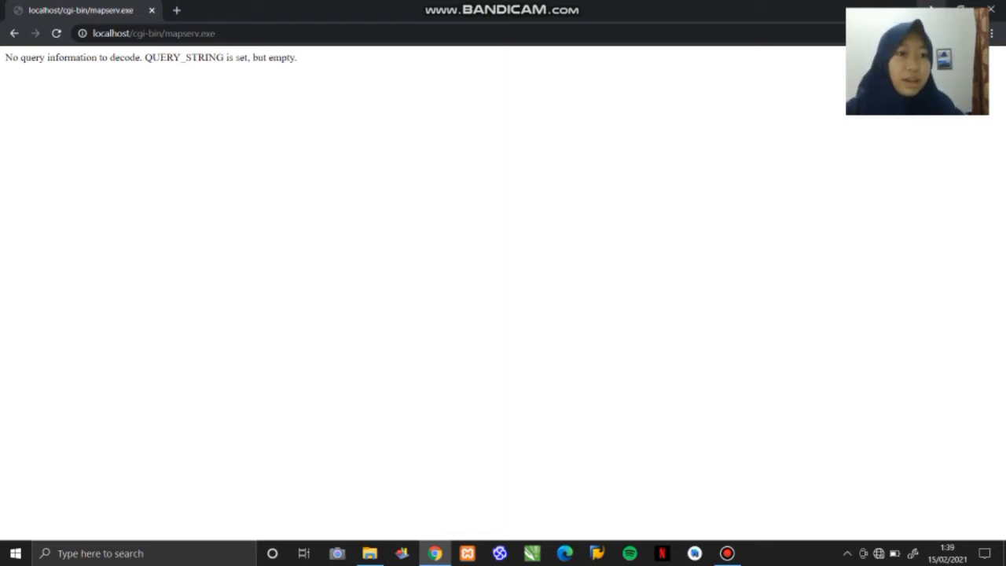
click(930, 8)
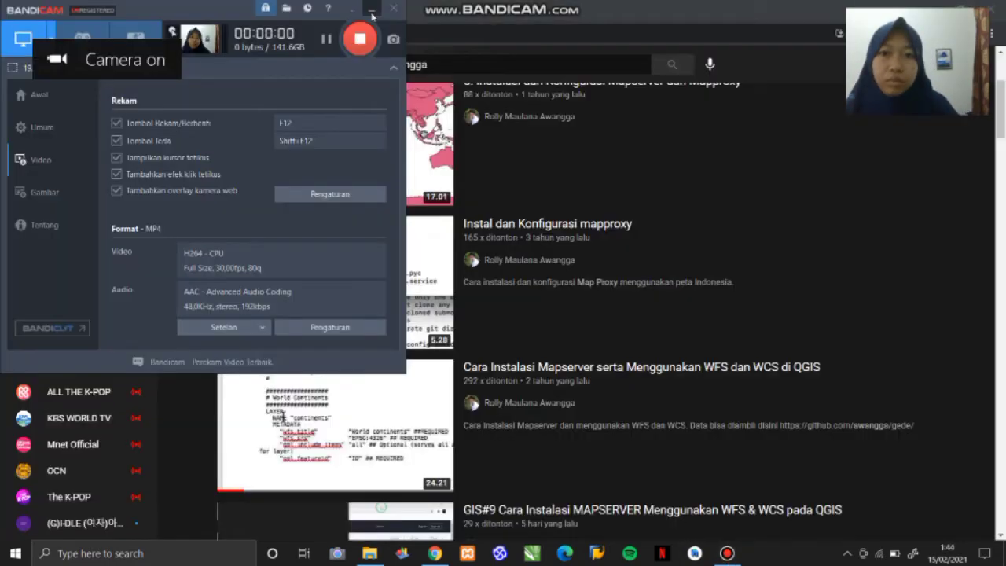
- Open the YouTube video "Cara Instalasi Mapserver serta Menggunakan WFS dan WCS di QGIS" and follow its description link to the gede GitHub repository
click(373, 14)
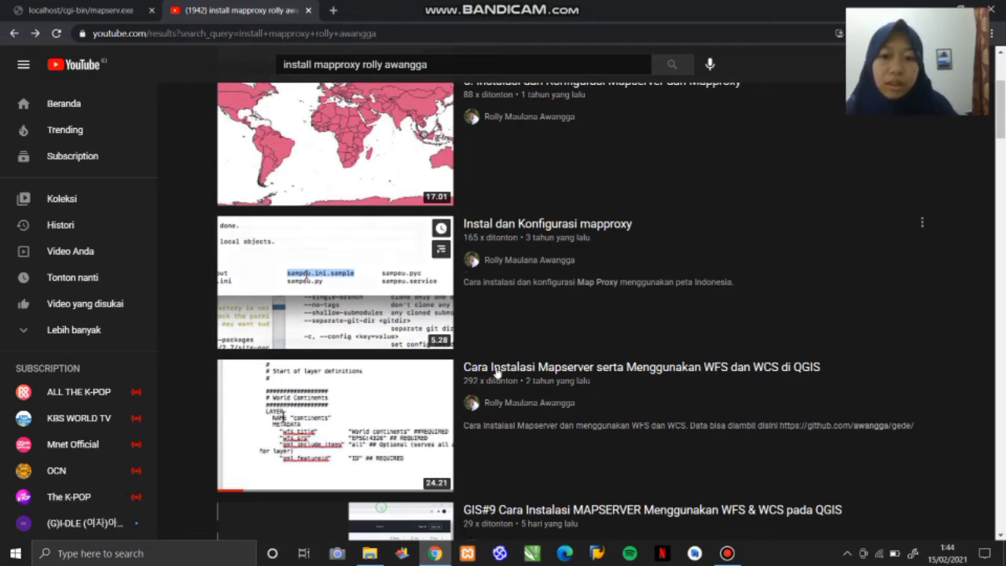
mouse_move(714, 320)
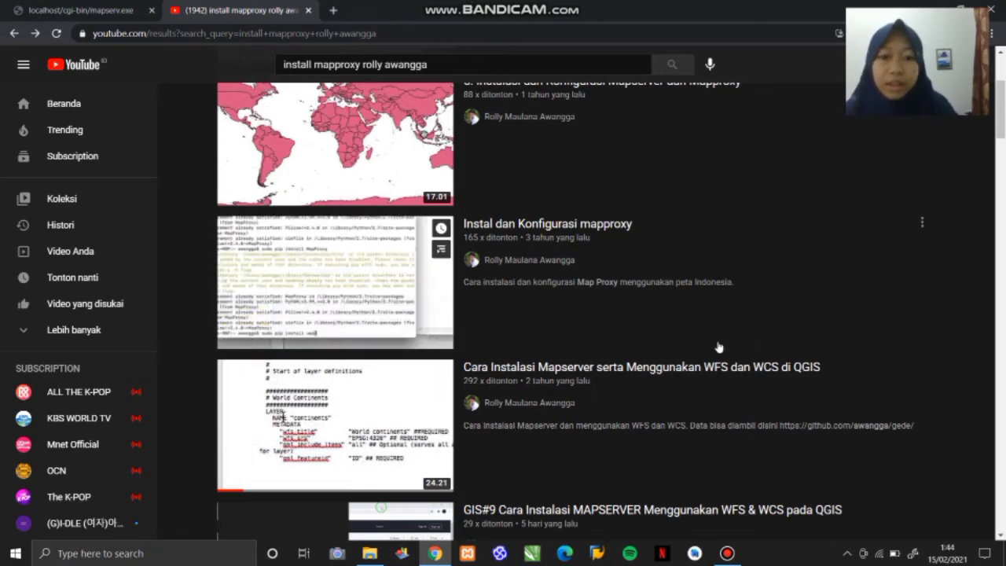
mouse_move(595, 384)
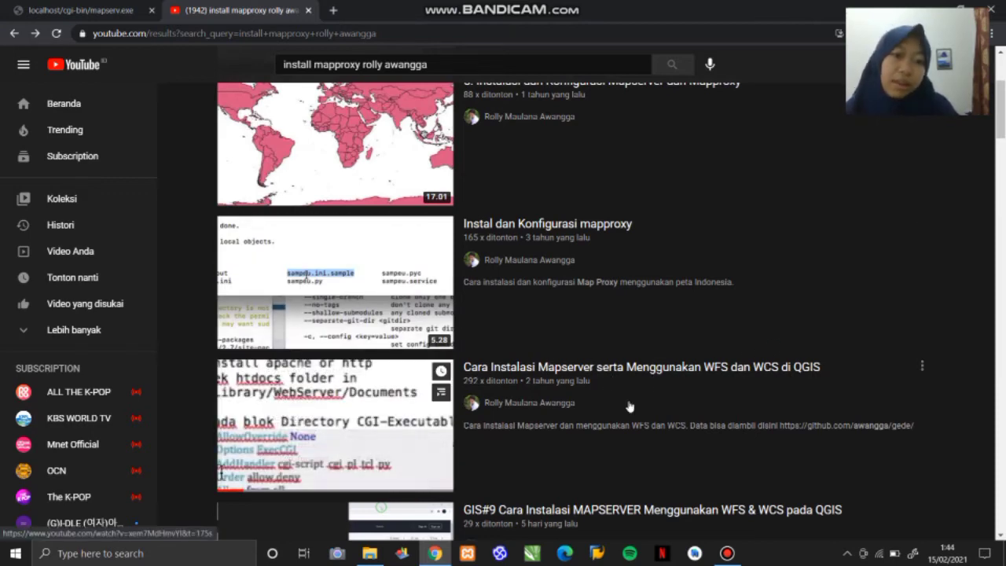
click(643, 371)
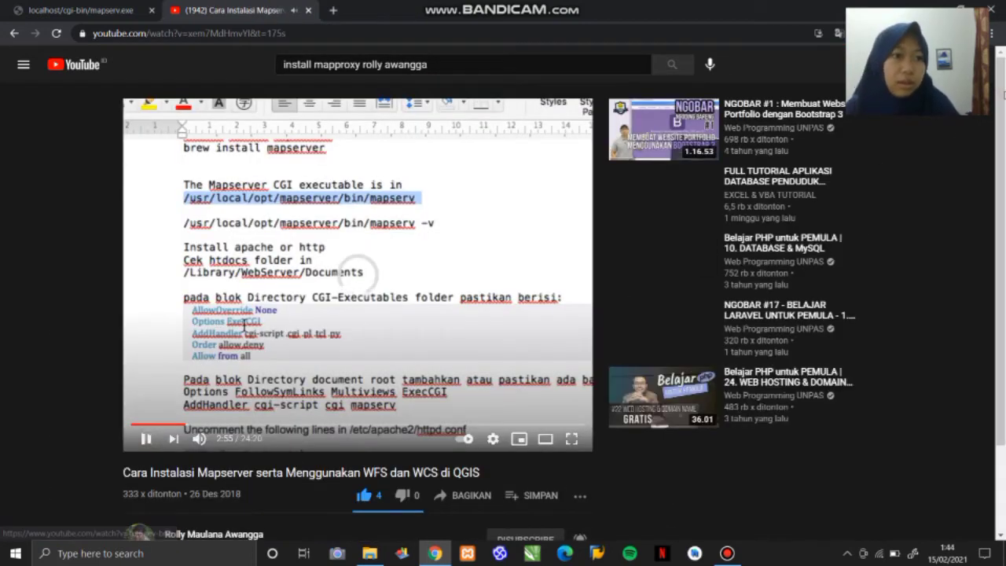
scroll(606, 365, down, 2)
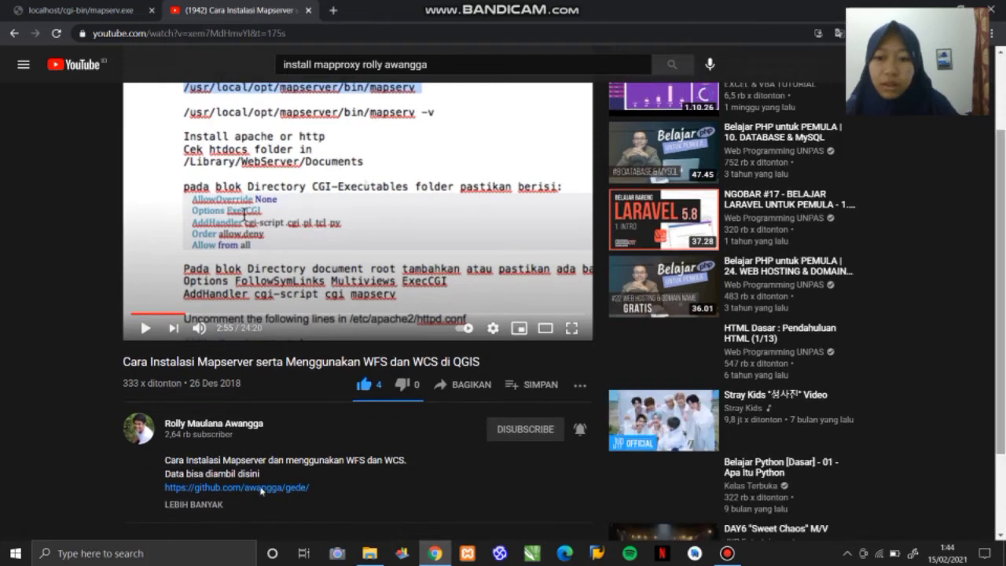
click(287, 488)
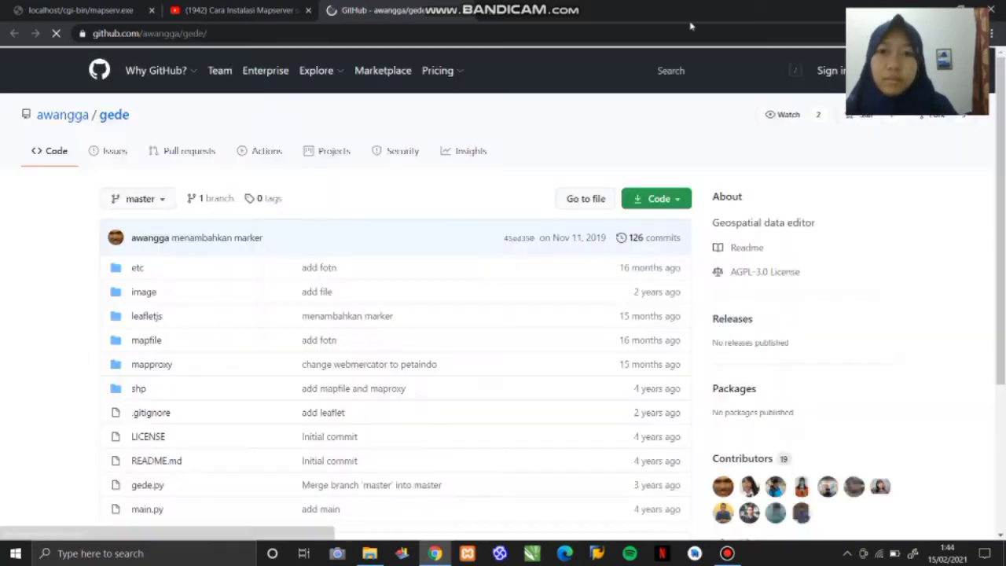
- Download the gede repository as a ZIP archive and check the Downloads folder in File Explorer
click(666, 203)
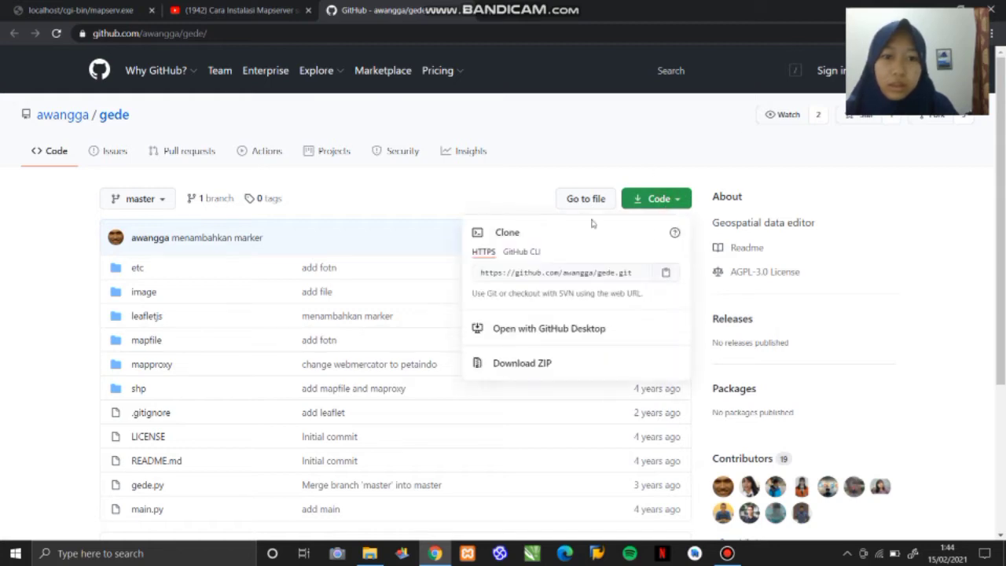
click(551, 358)
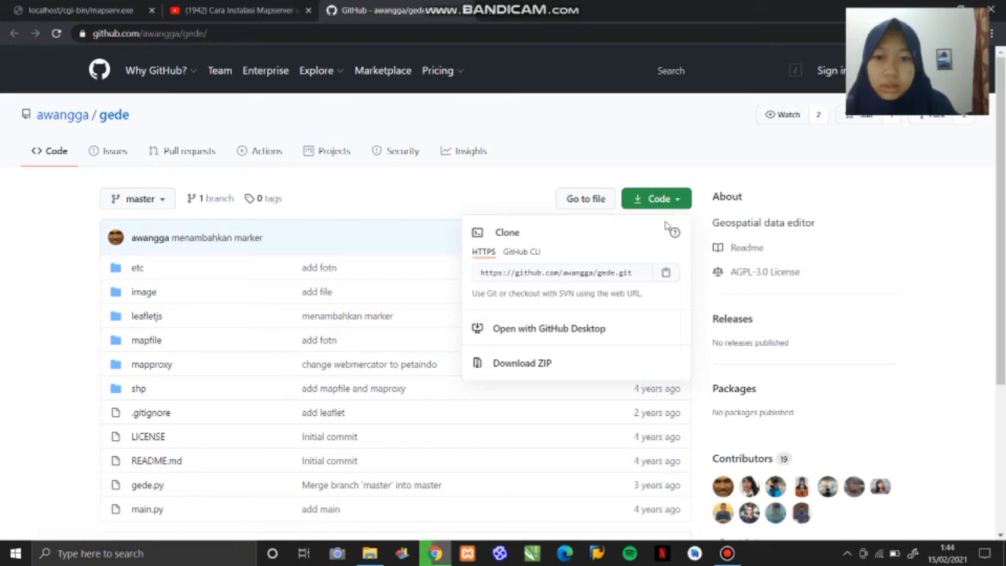
click(370, 553)
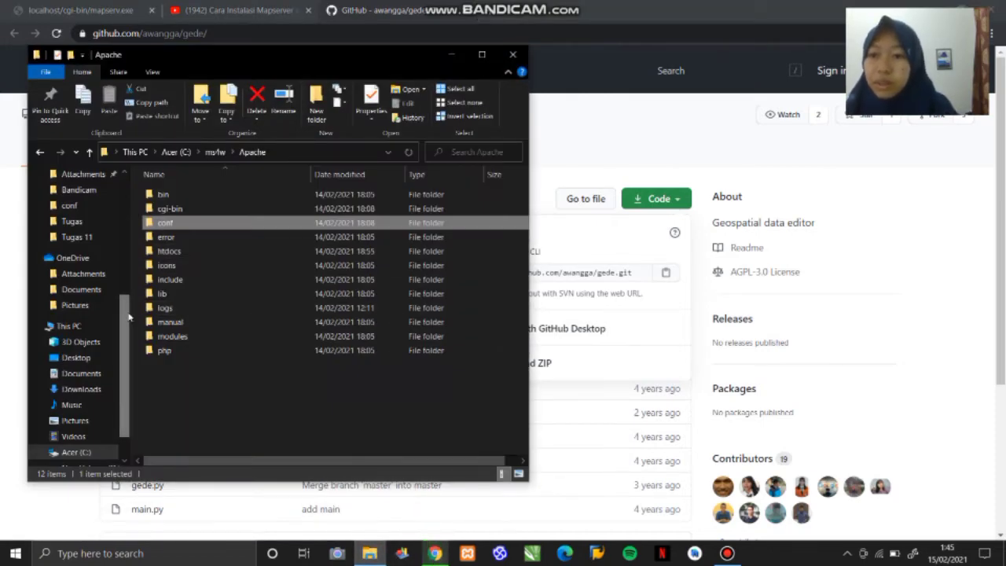
drag(126, 313, 121, 183)
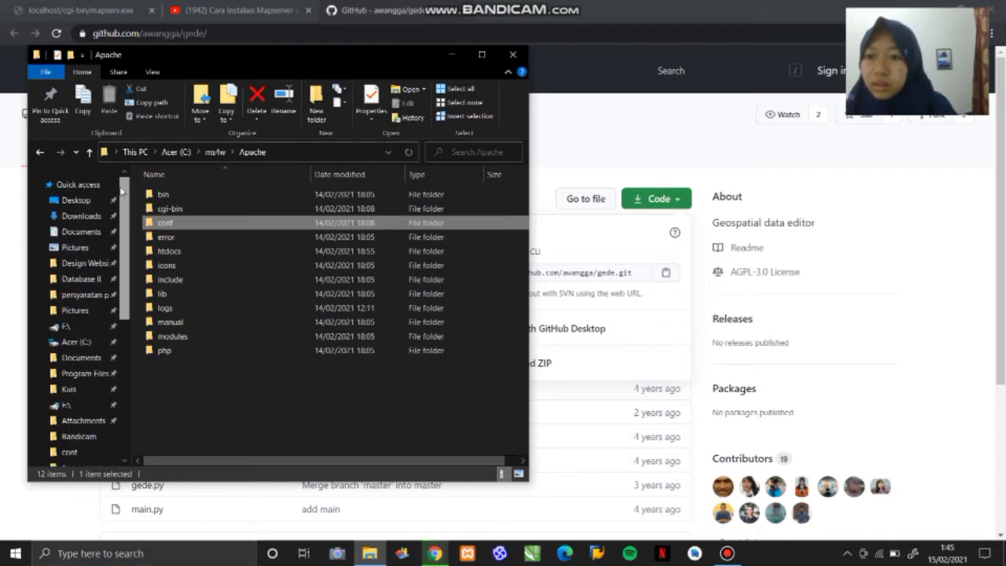
click(92, 218)
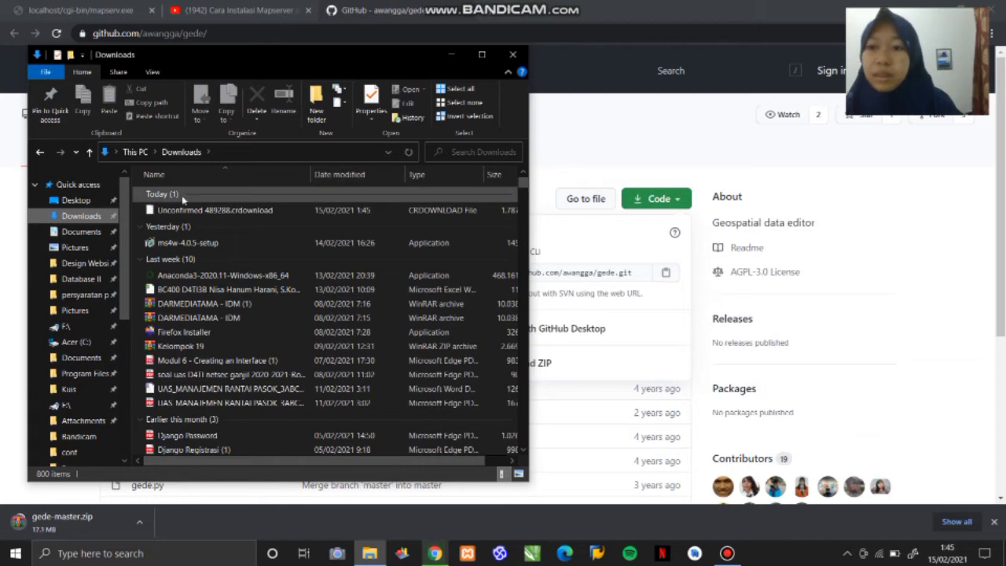
click(451, 54)
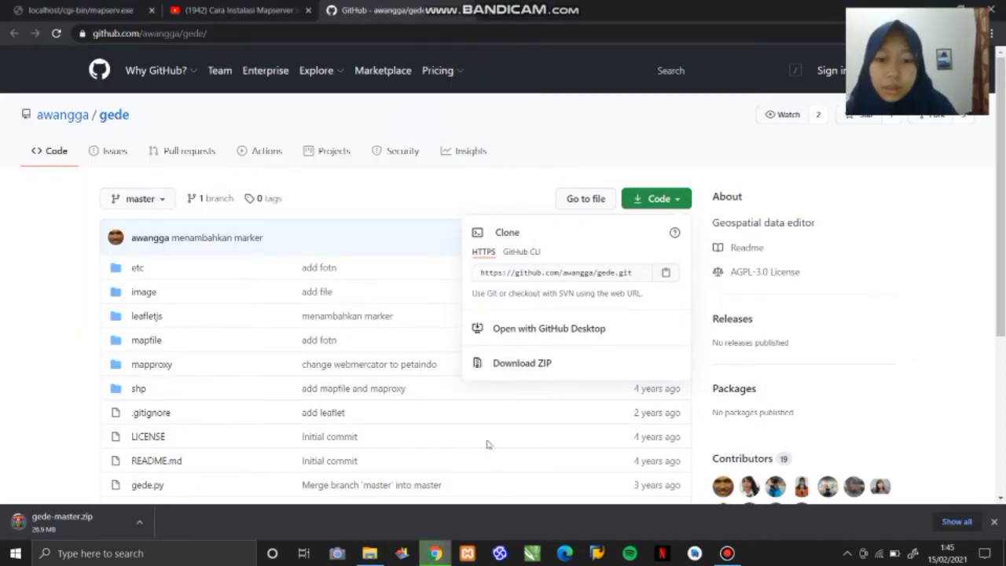
- Return to the Downloads folder in File Explorer and copy the gede-master ZIP archive
click(374, 558)
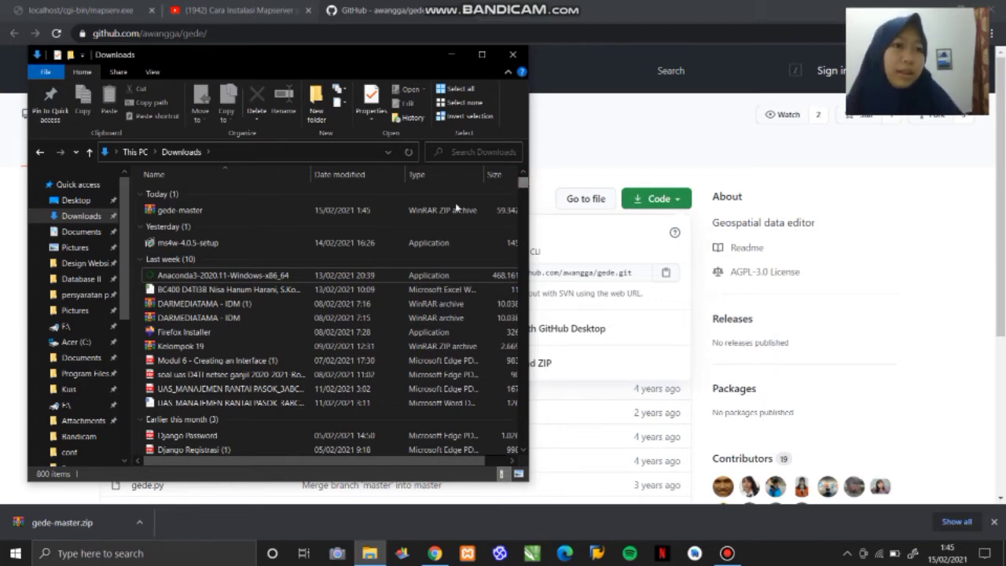
double_click(267, 210)
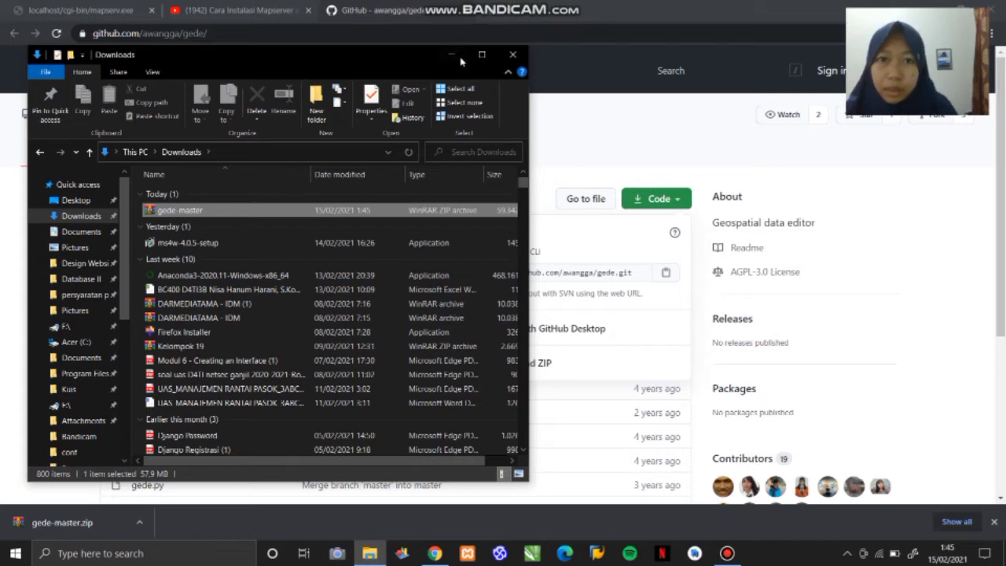
click(373, 66)
drag(414, 59, 446, 55)
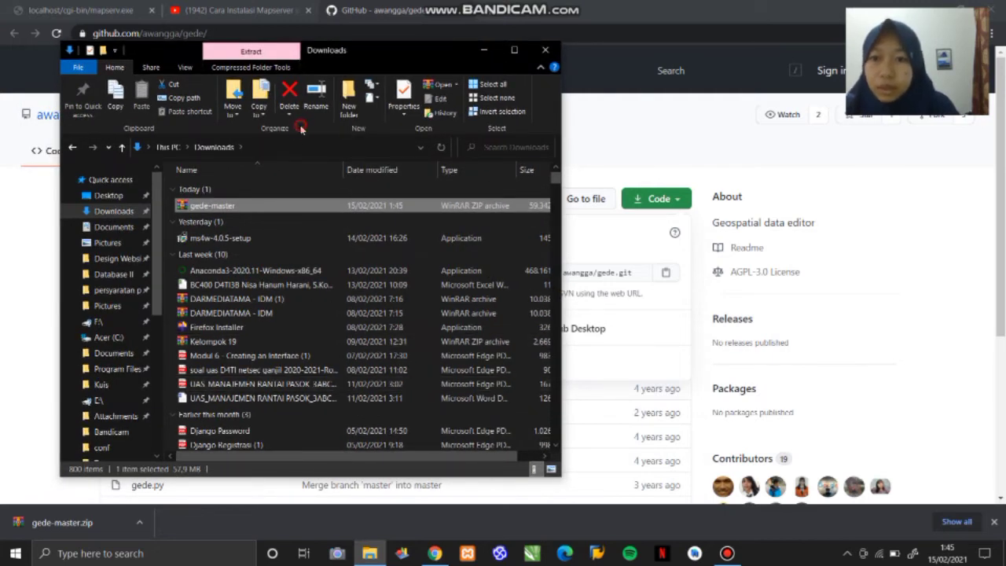
key(ctrl+c)
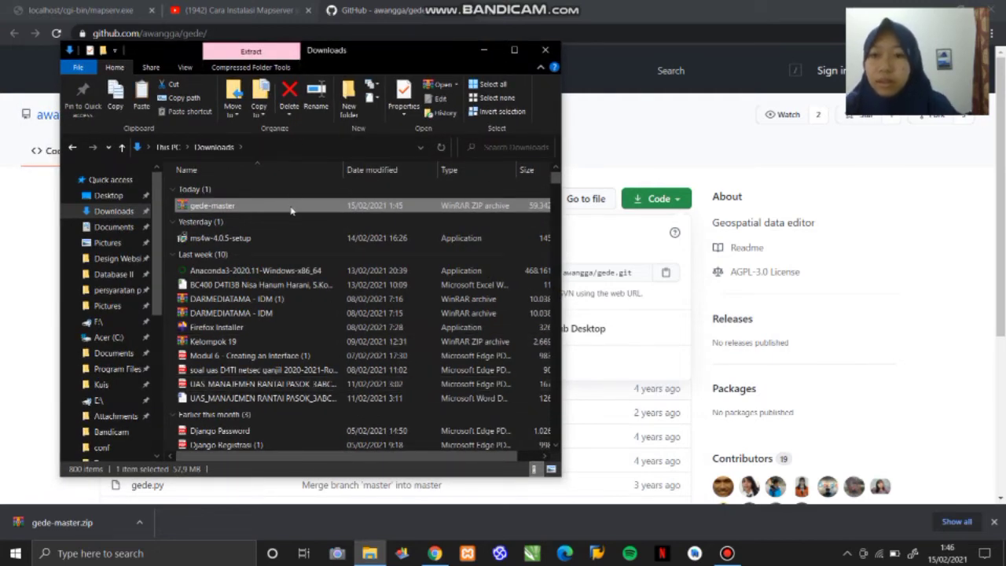
drag(160, 202, 159, 341)
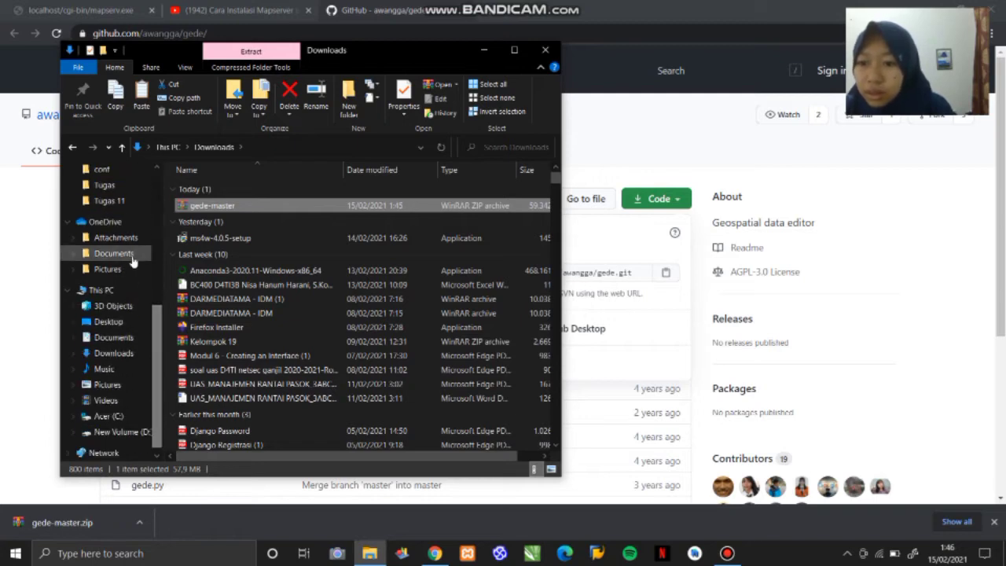
click(120, 417)
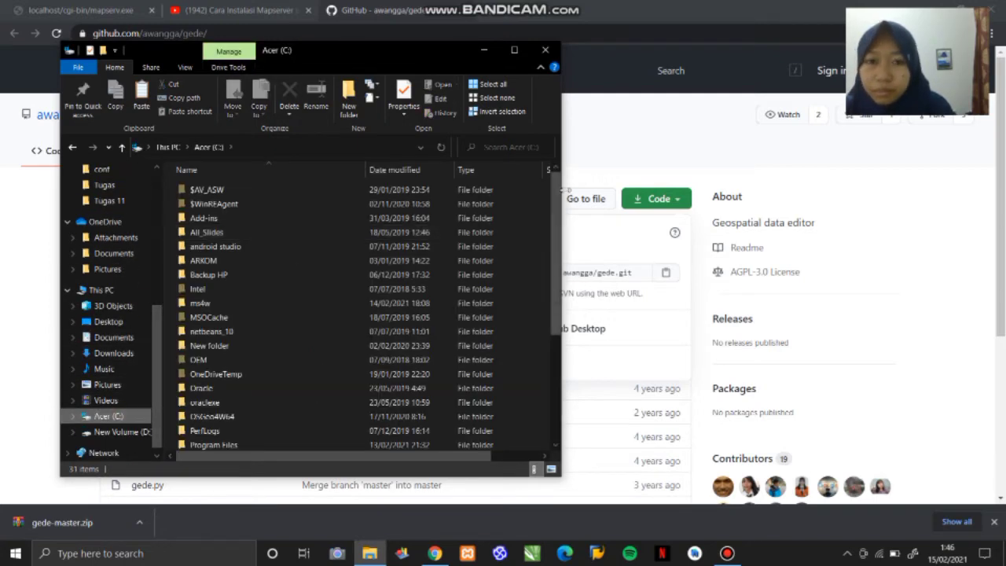
drag(556, 195, 560, 317)
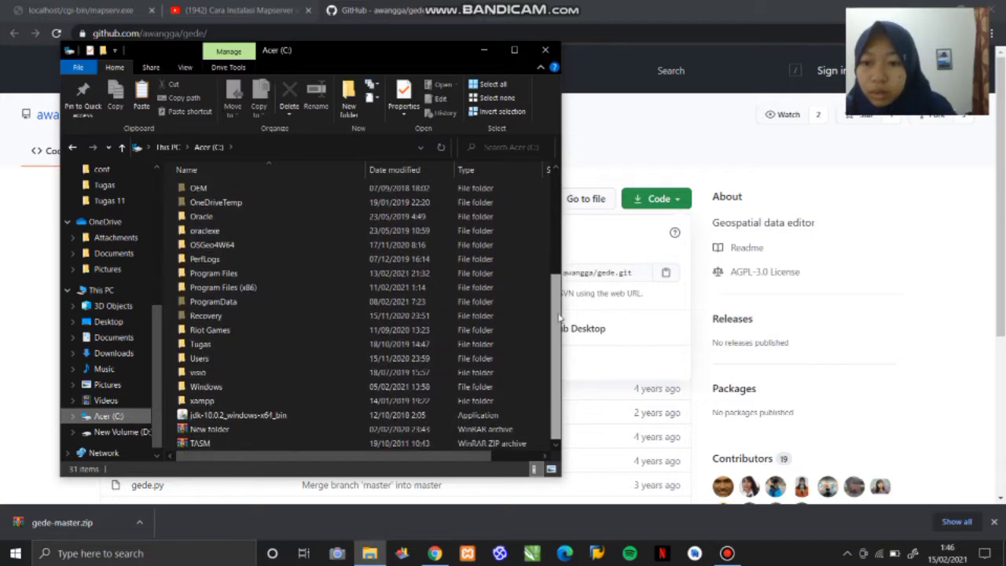
double_click(212, 358)
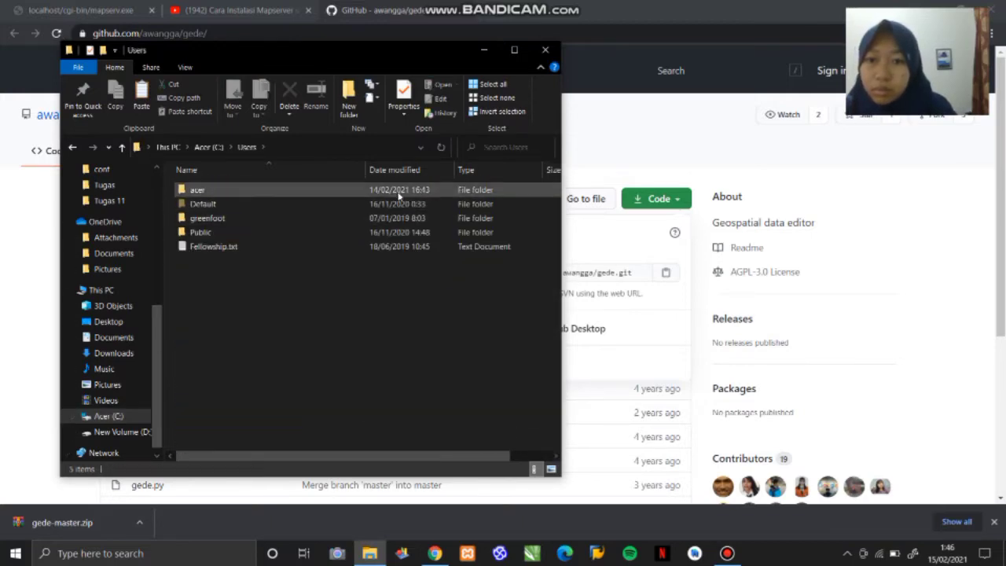
double_click(416, 190)
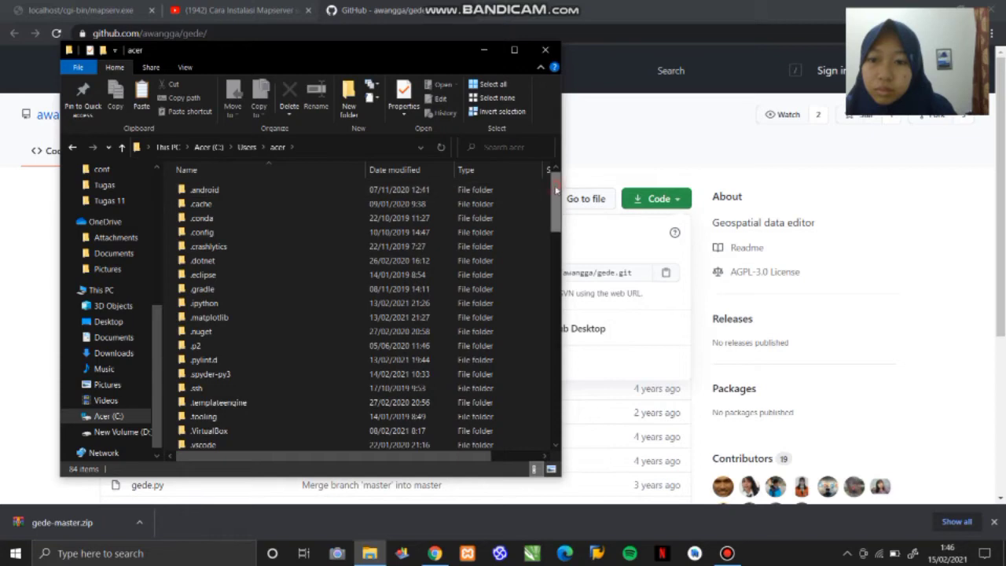
mouse_move(554, 202)
mouse_down()
mouse_move(558, 399)
mouse_move(558, 195)
mouse_up()
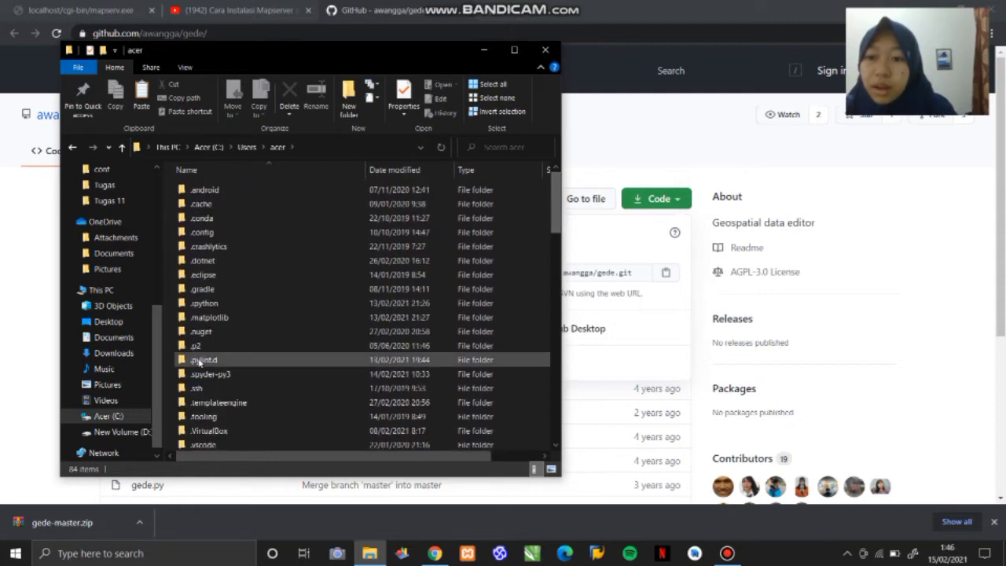
- Create a folder named Tugas 9 in Documents > Sistem Informasi Geografis and paste the gede-master archive into it
scroll(144, 220, up, 6)
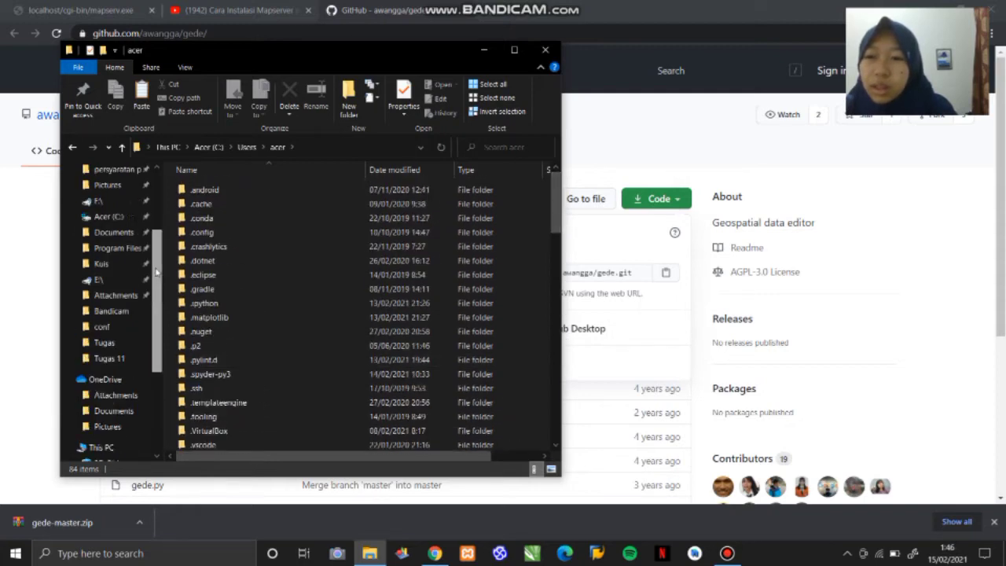
click(124, 228)
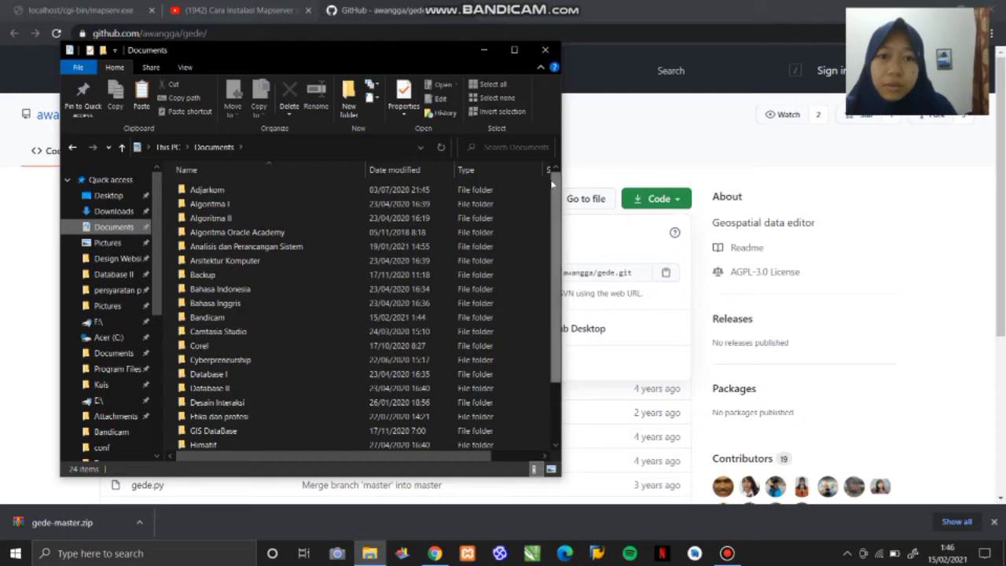
drag(555, 185, 568, 346)
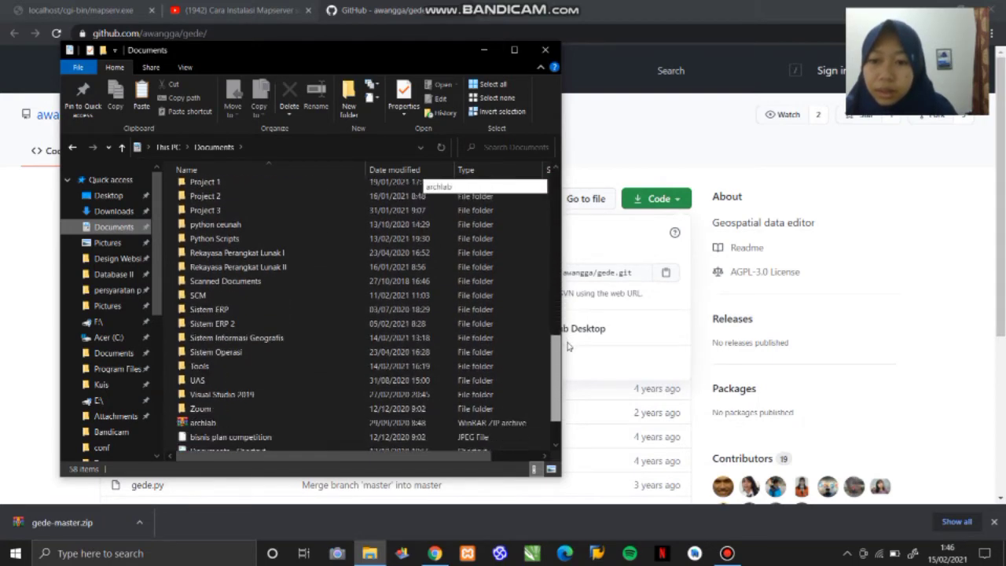
double_click(269, 338)
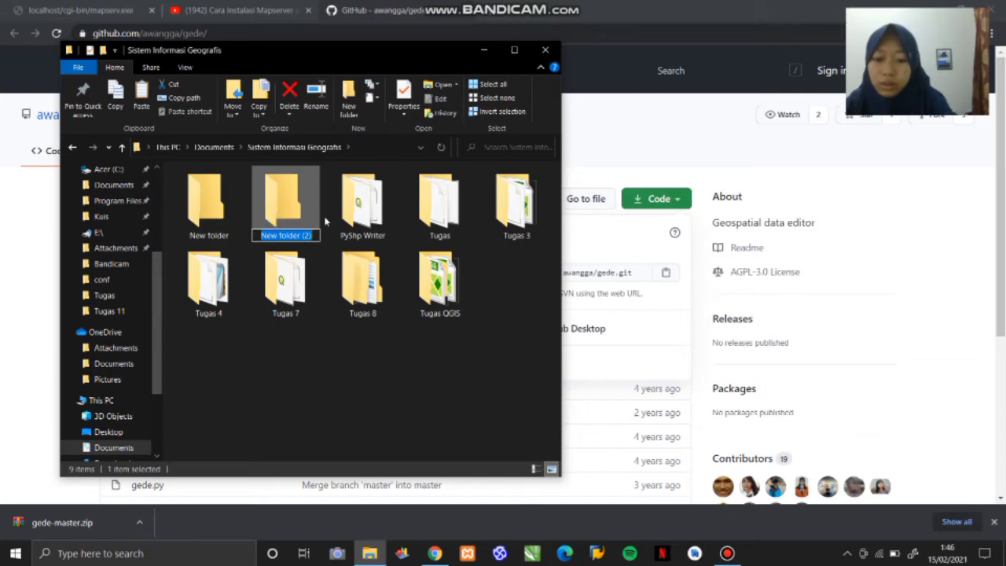
text(Tugas 9)
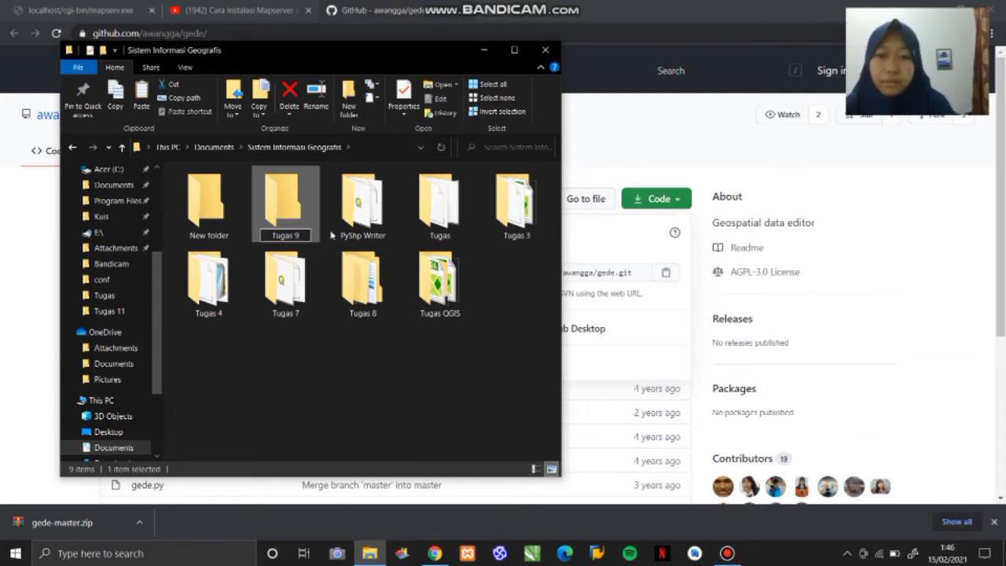
key(Return)
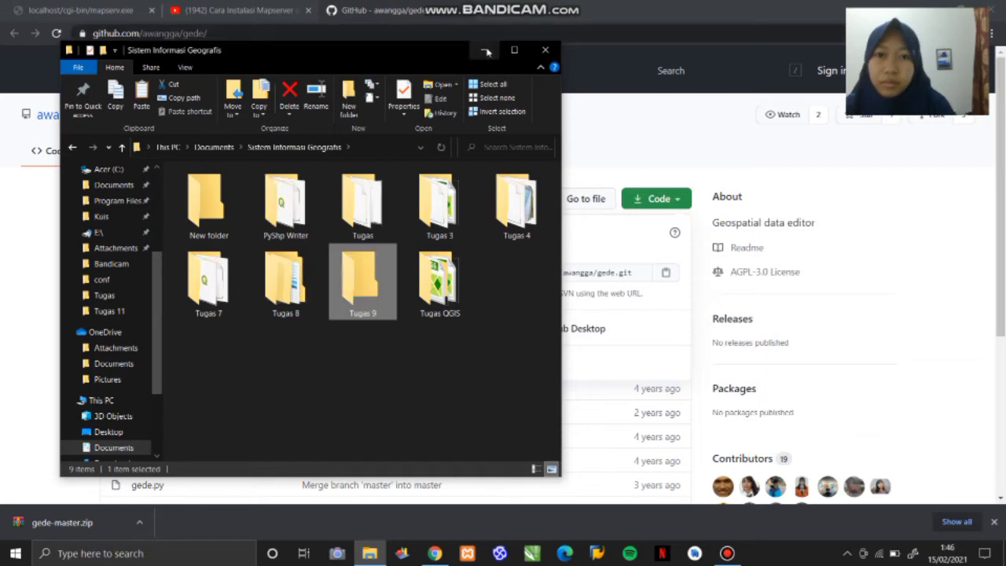
double_click(364, 298)
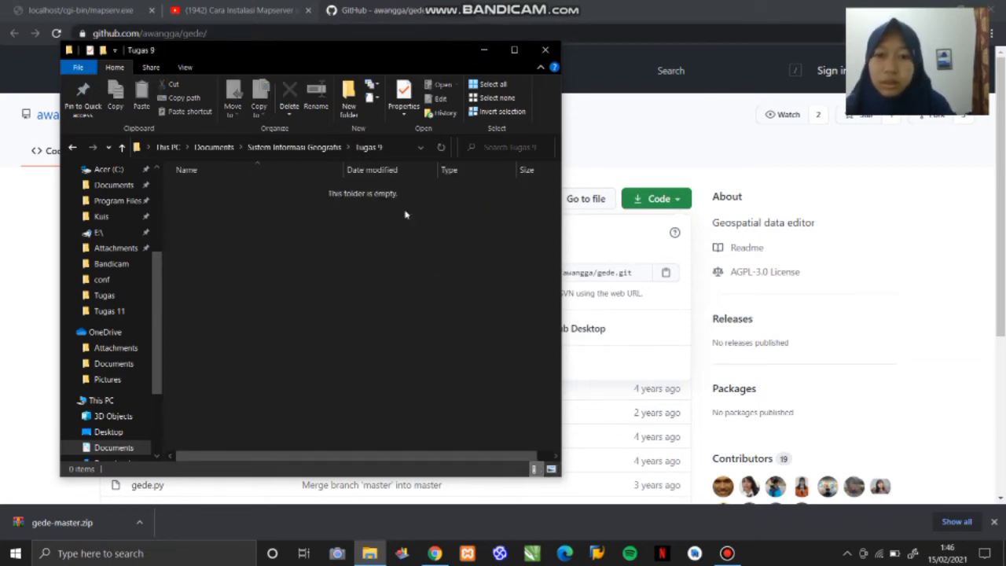
key(ctrl+v)
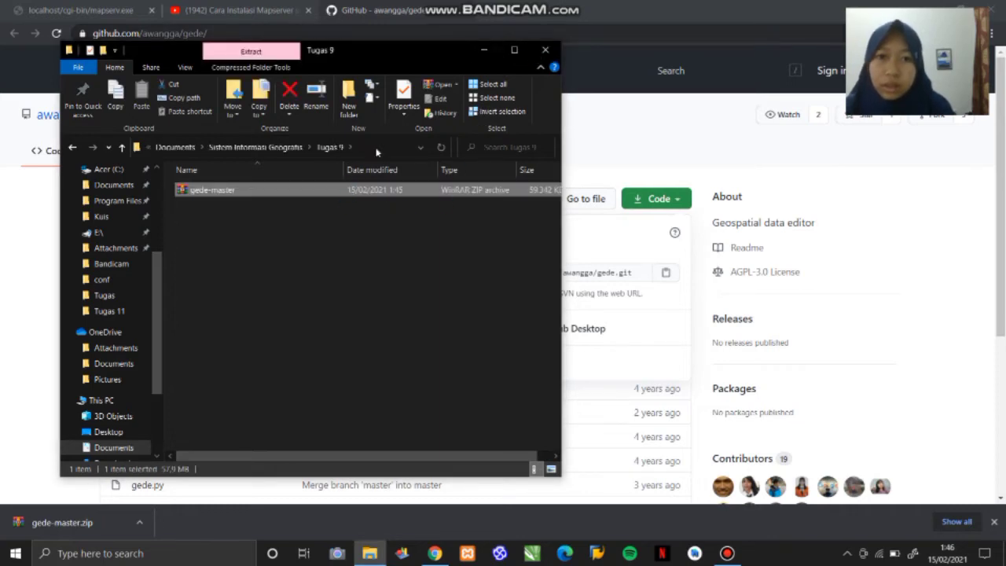
- Extract the gede-master ZIP archive into a gede-master folder inside Tugas 9
right_click(329, 194)
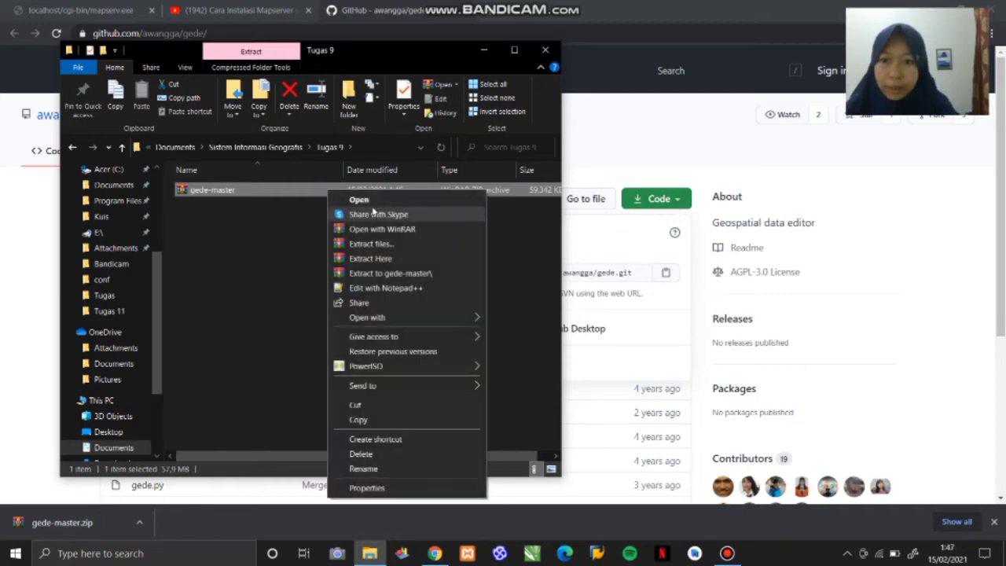
click(422, 243)
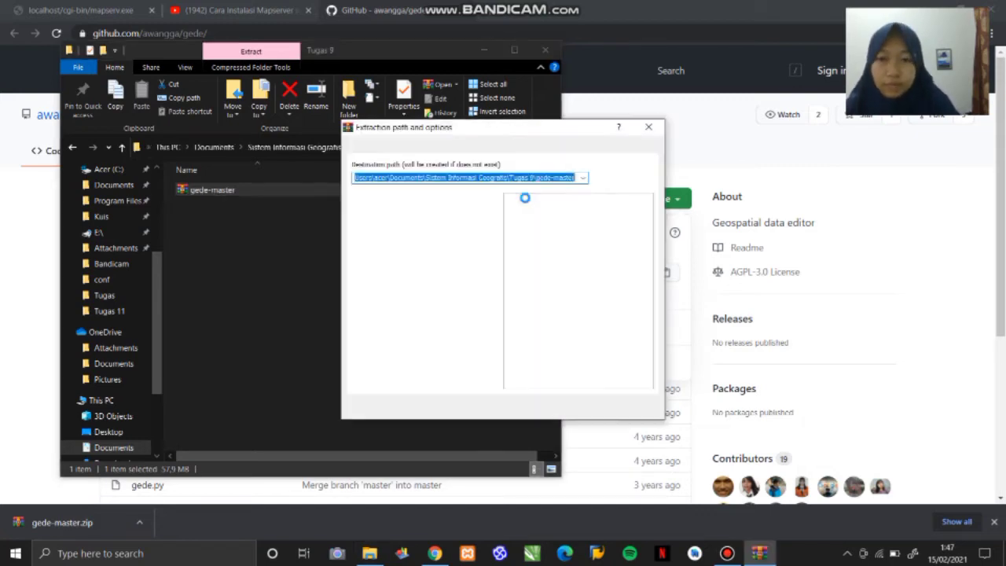
click(539, 408)
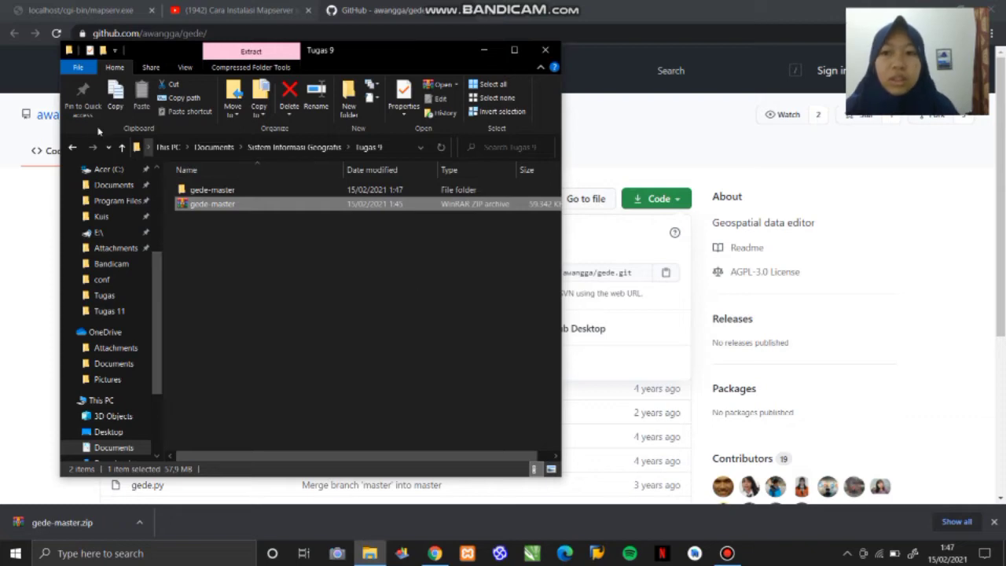
- Create a folder named data in C: > ms4w > Apache
scroll(118, 315, down, 3)
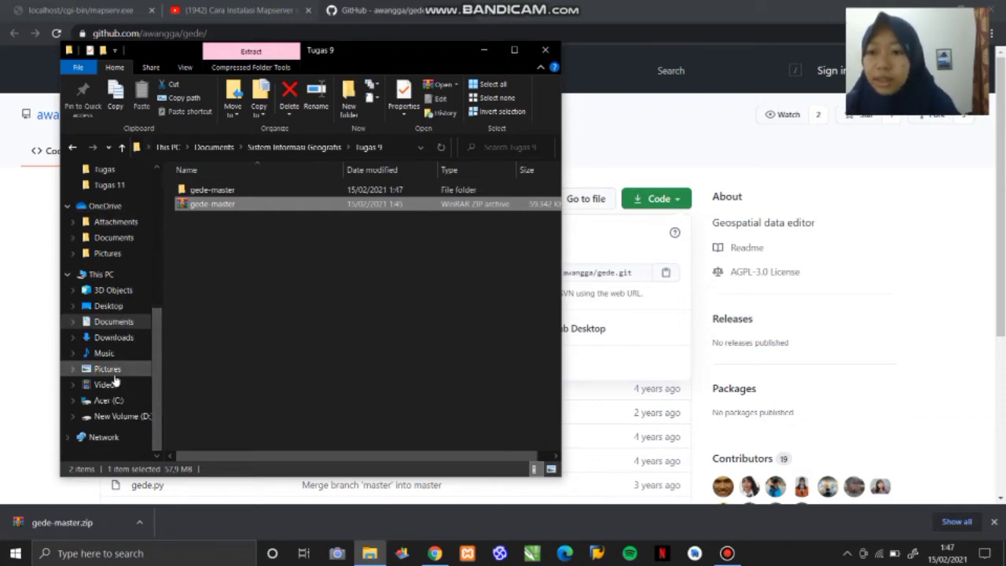
click(120, 401)
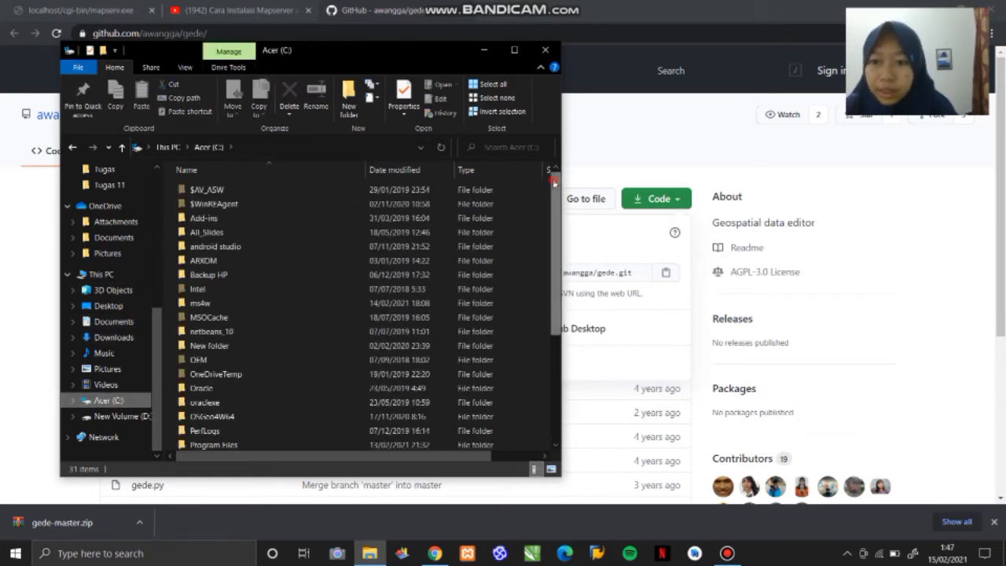
mouse_move(552, 183)
mouse_down()
mouse_move(552, 248)
mouse_move(561, 142)
mouse_move(548, 291)
mouse_move(557, 313)
mouse_move(554, 192)
mouse_up()
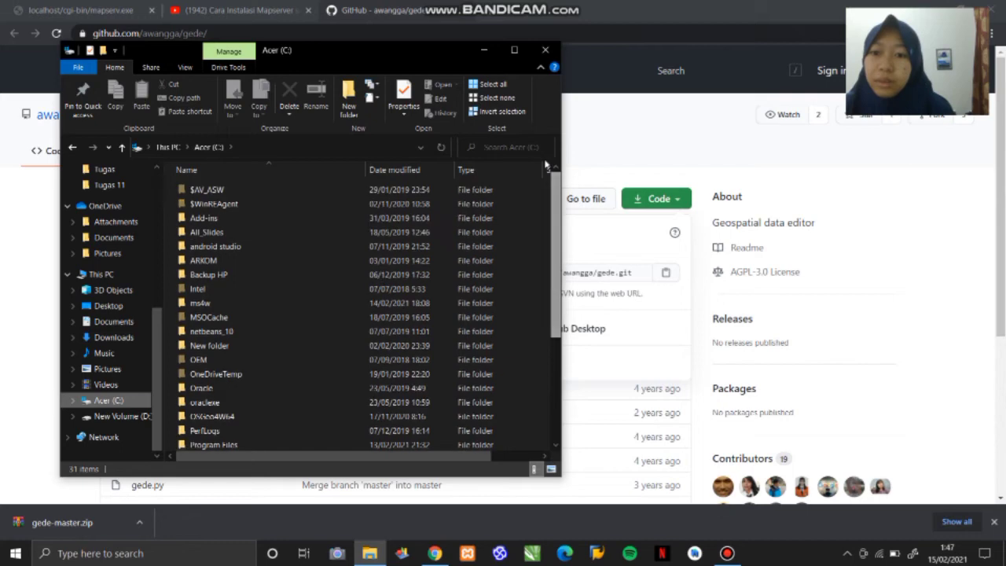
double_click(243, 304)
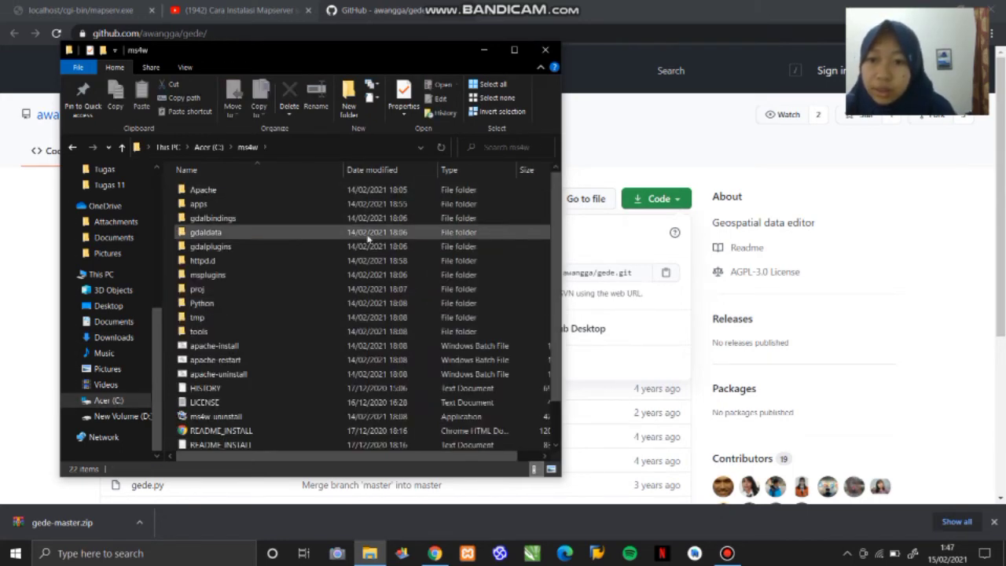
click(338, 191)
double_click(338, 191)
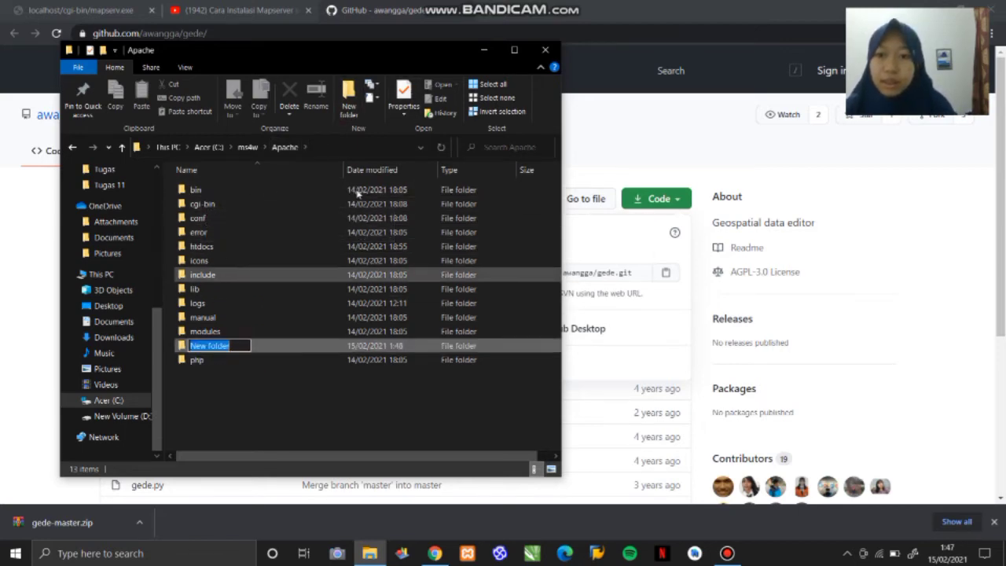
text(data)
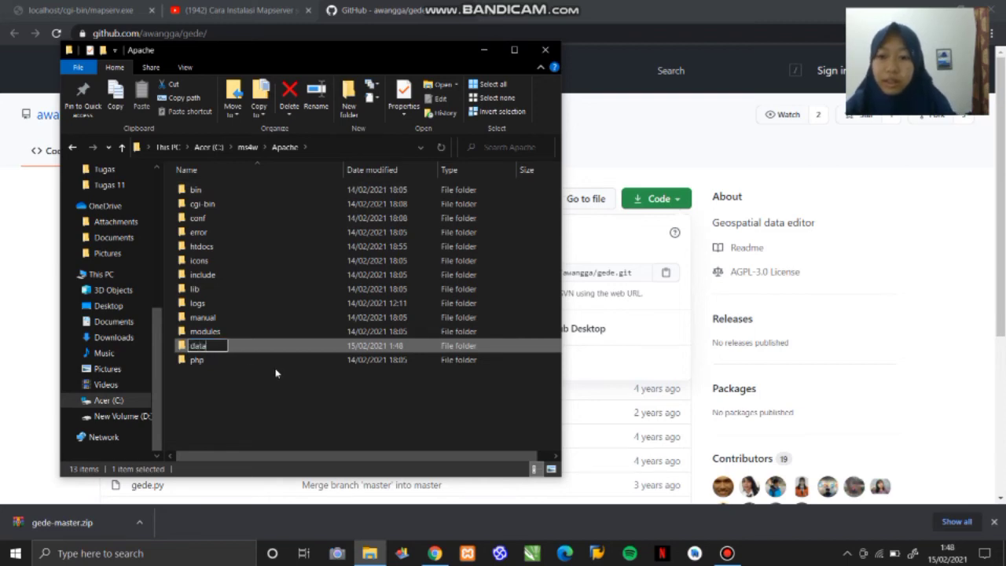
key(Return)
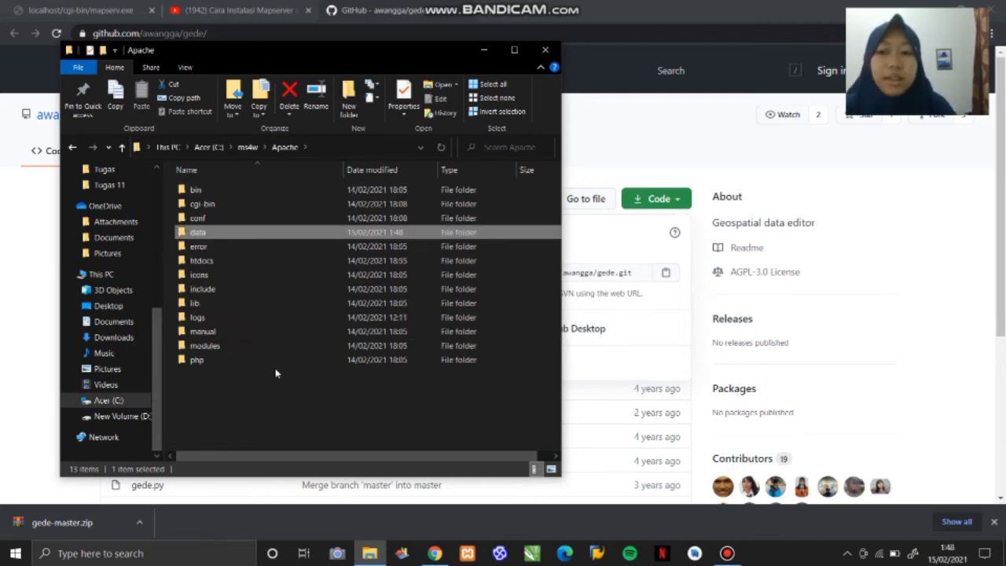
- Return to Tugas 9 and copy Indonesia_DNI_poster-map_1200x800mm-300dpi_v20170512 from the image folder of the extracted gede-master
drag(155, 328, 144, 166)
click(71, 147)
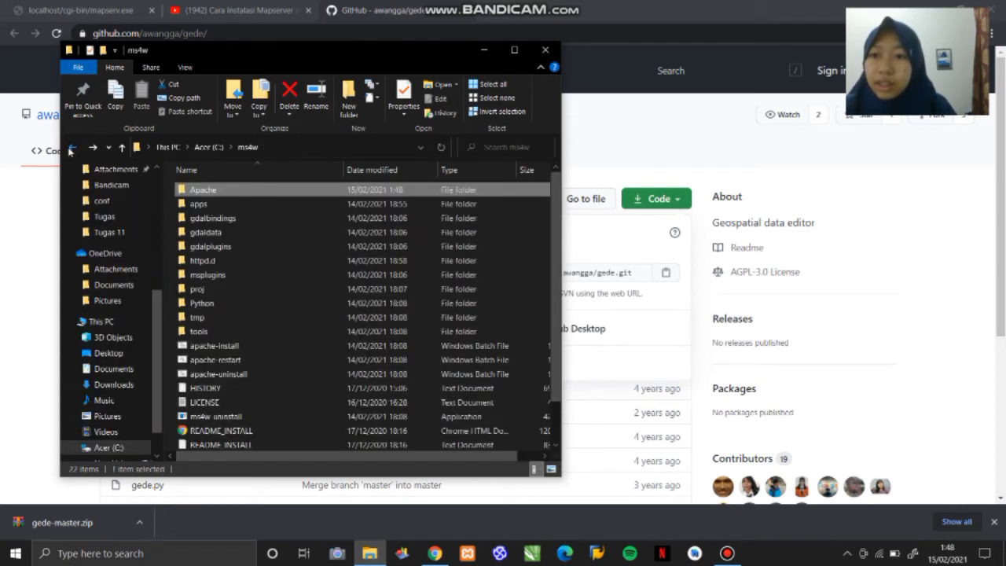
click(70, 148)
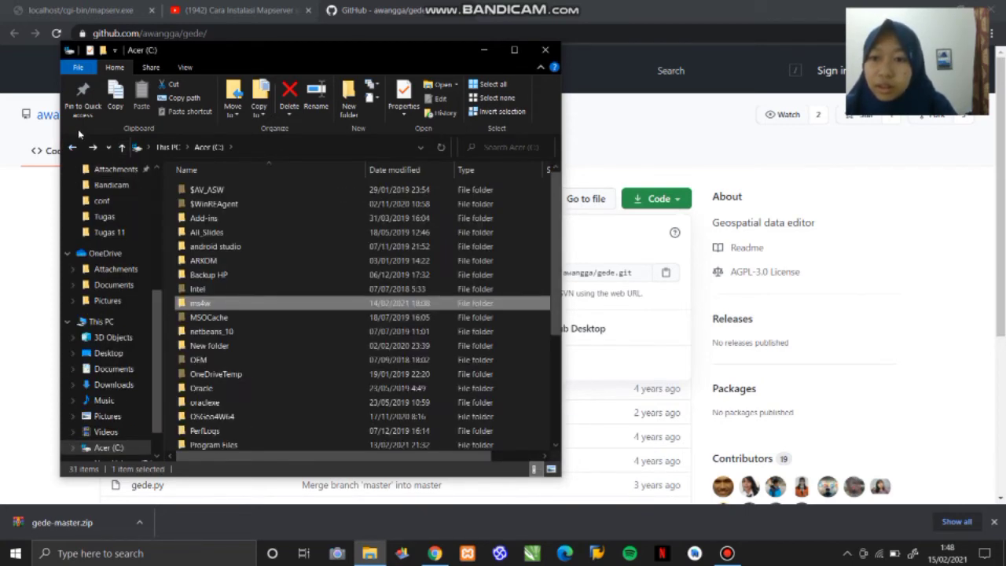
click(72, 148)
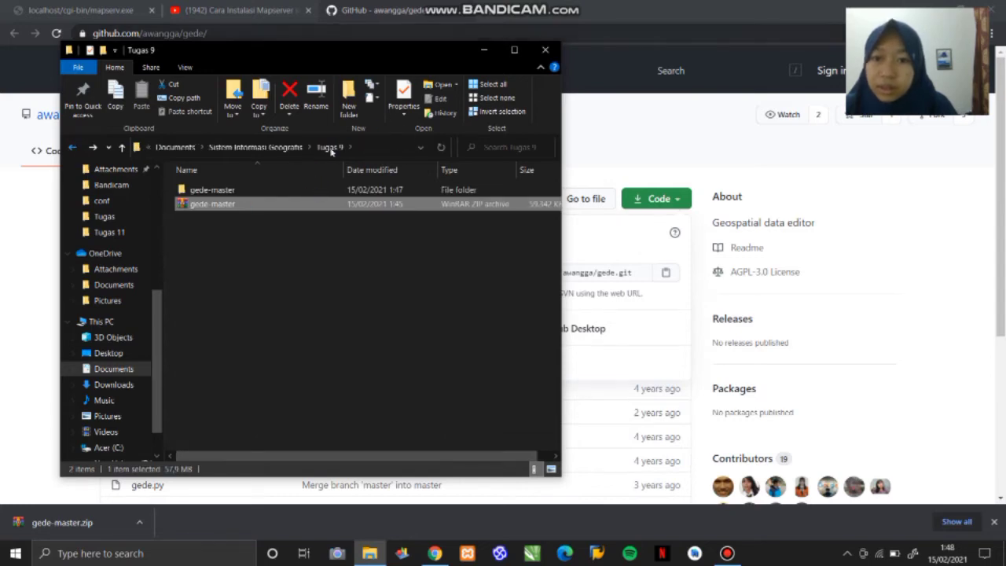
click(247, 194)
double_click(247, 196)
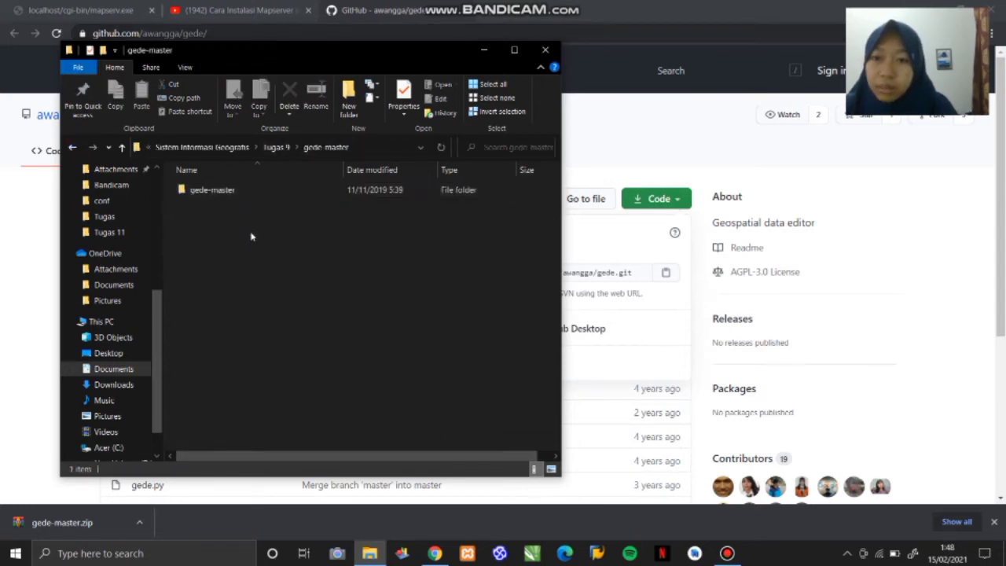
double_click(227, 194)
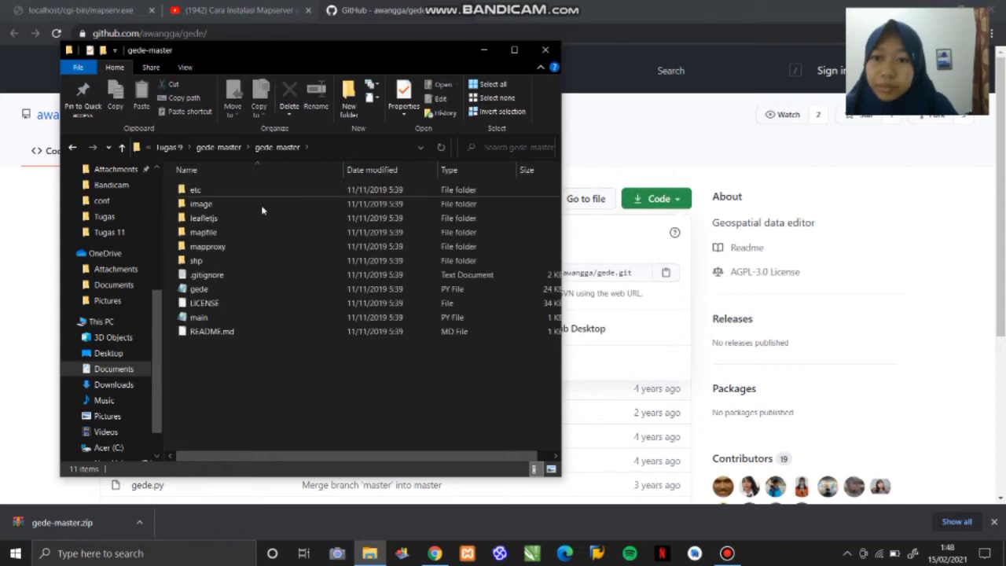
double_click(251, 203)
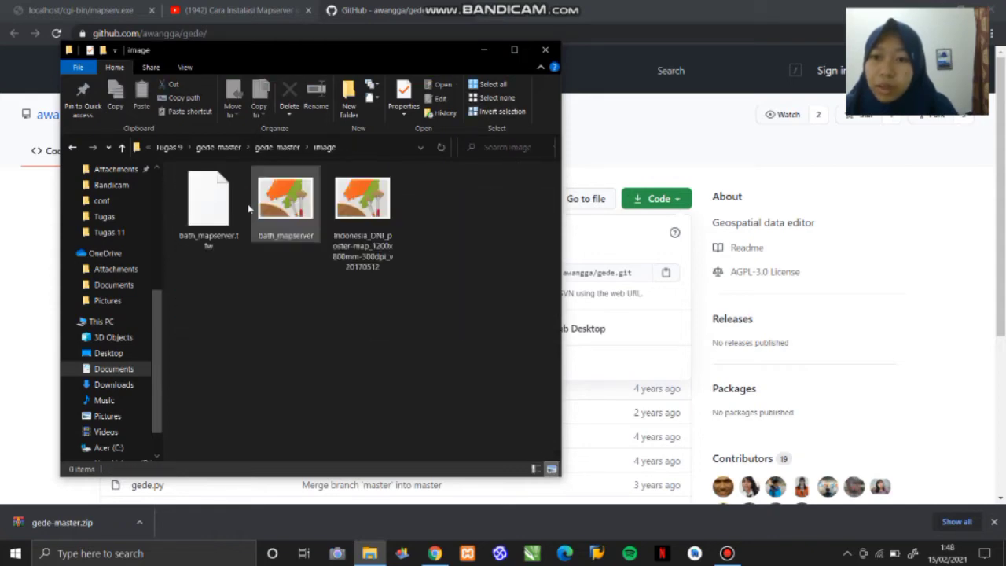
click(361, 210)
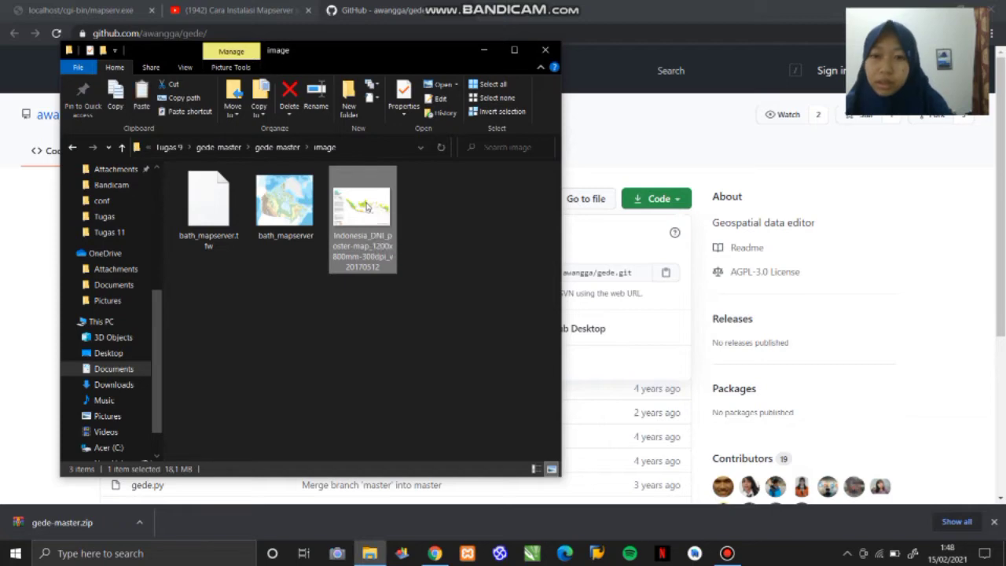
- Paste the copied Indonesia DNI poster map TIF into C: > ms4w > Apache > data
click(72, 149)
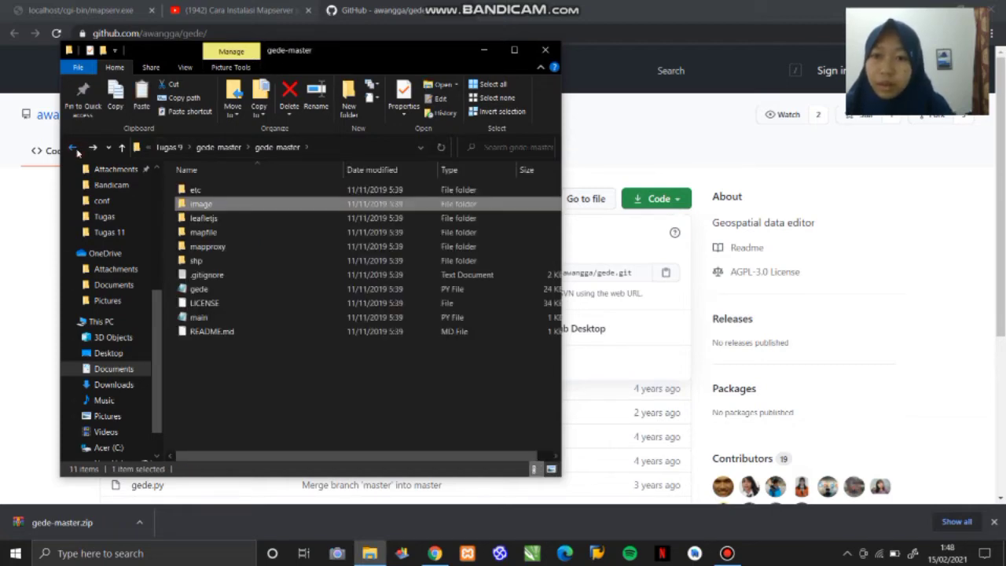
click(72, 149)
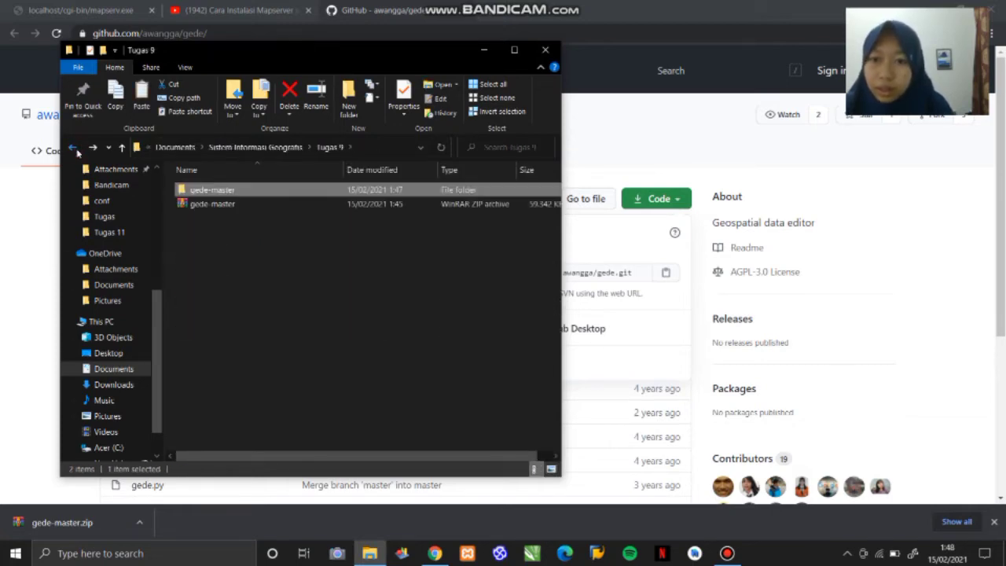
click(72, 149)
click(77, 151)
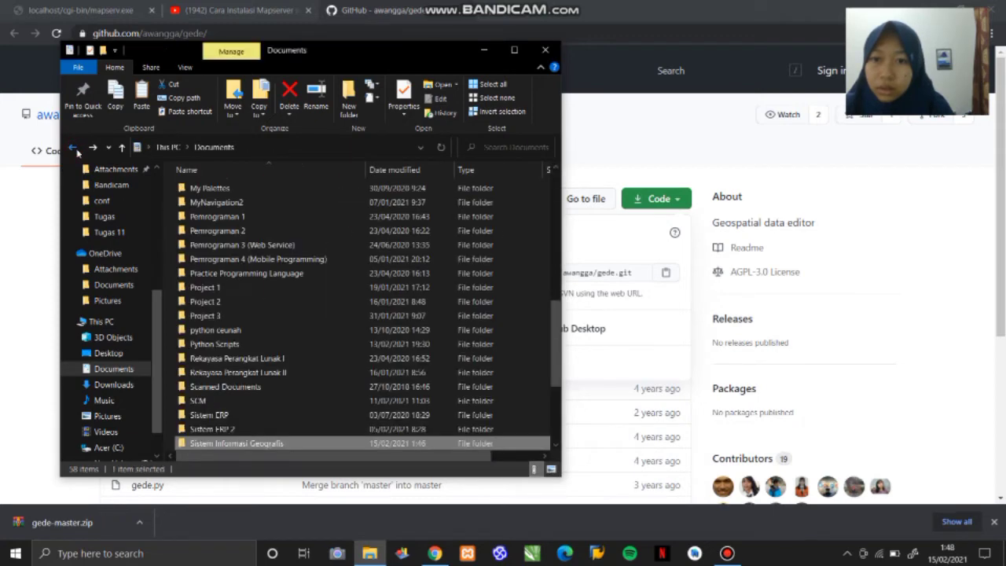
click(73, 149)
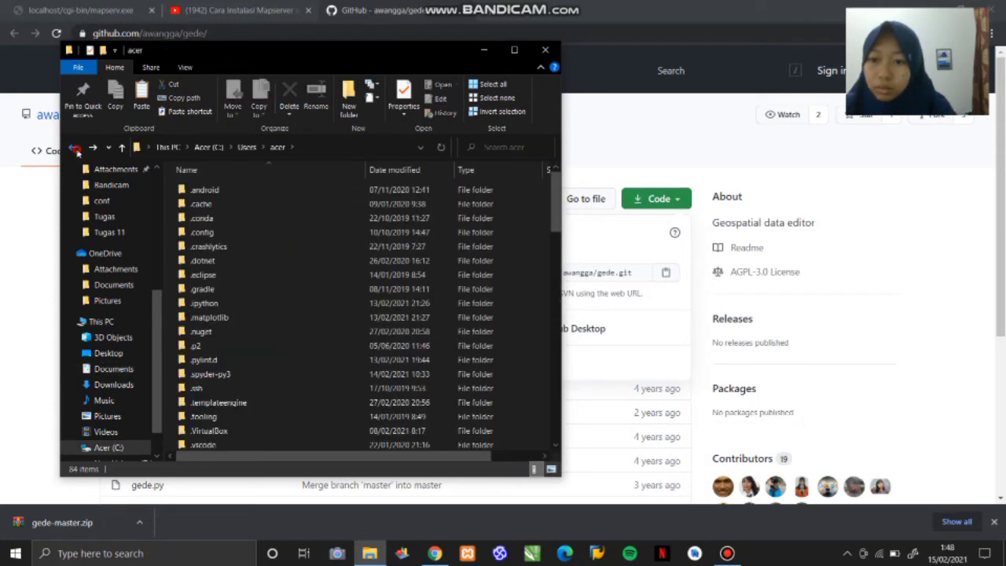
click(75, 149)
click(75, 149)
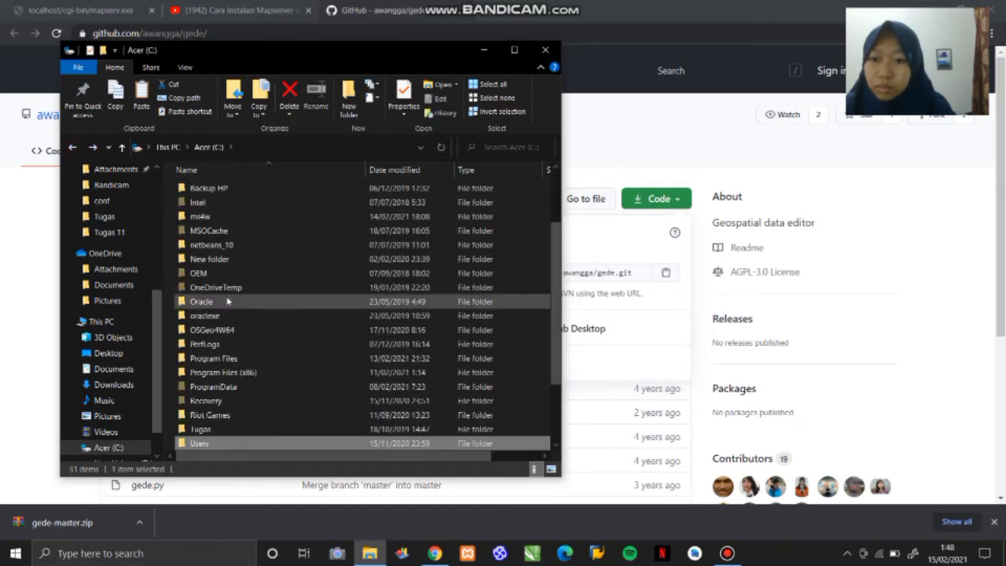
double_click(301, 216)
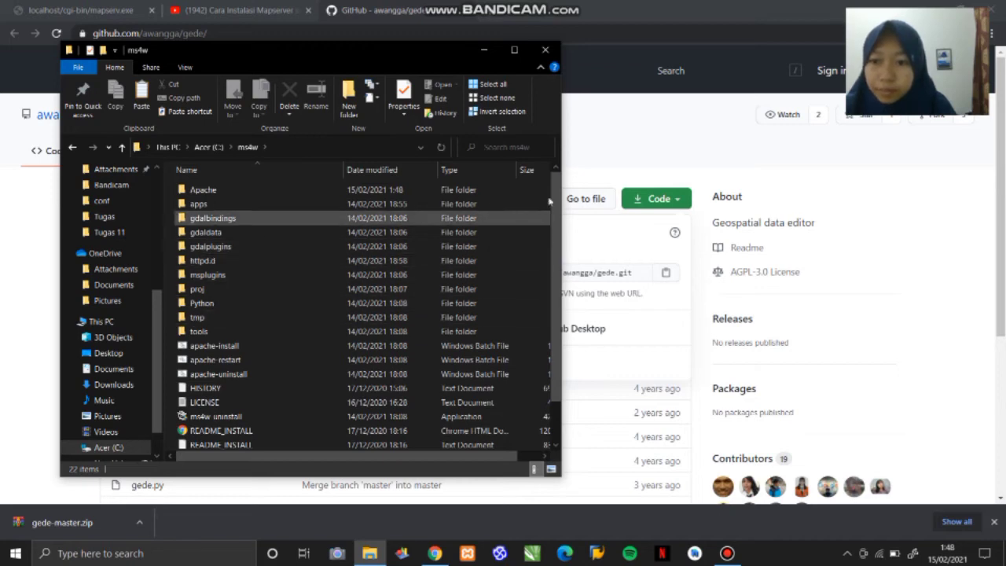
drag(556, 216, 558, 179)
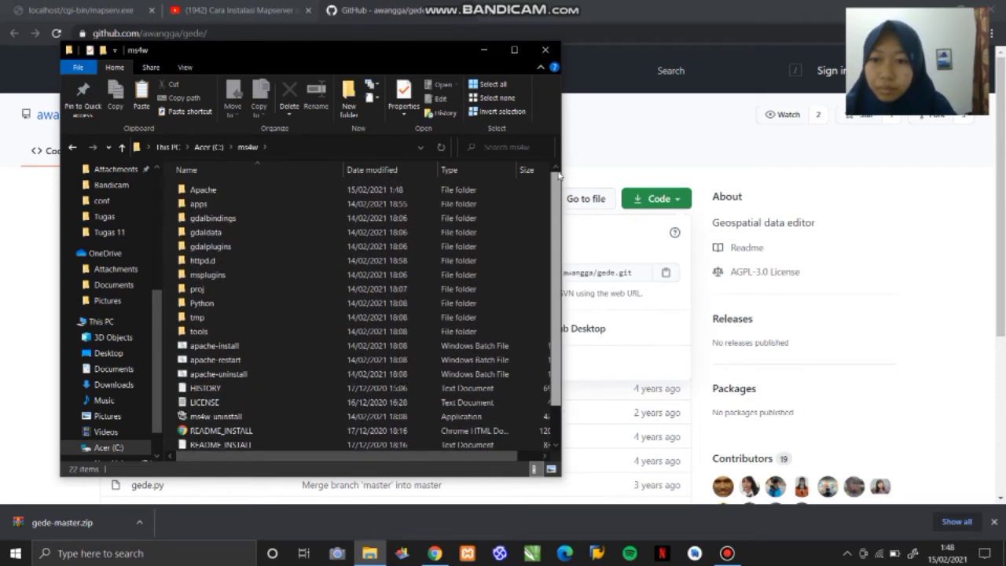
double_click(356, 194)
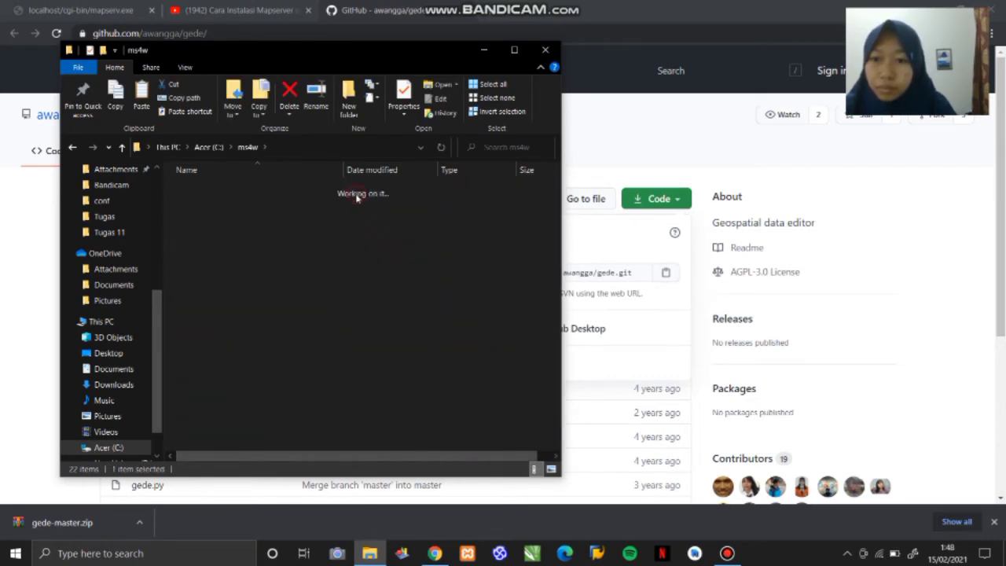
double_click(285, 232)
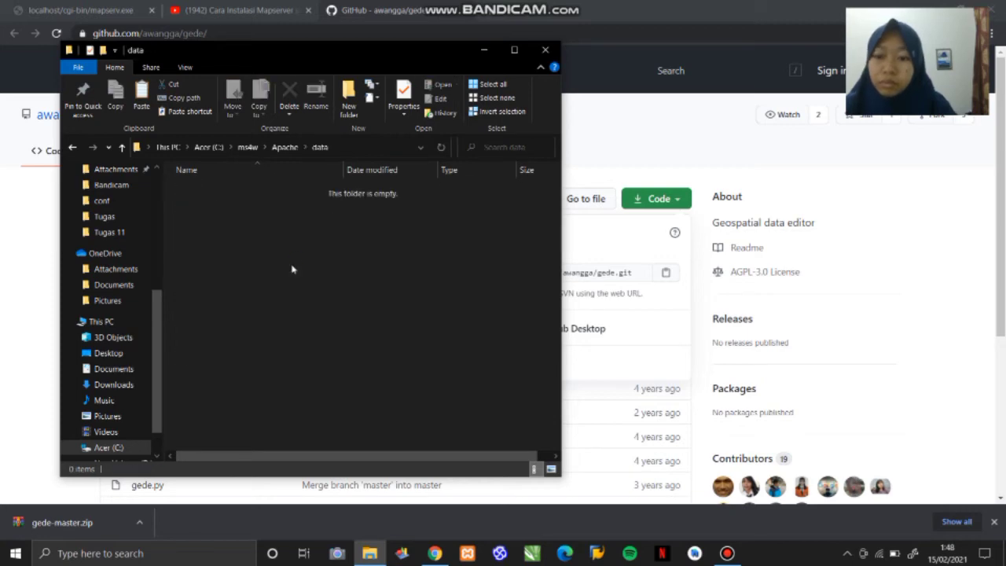
key(ctrl+v)
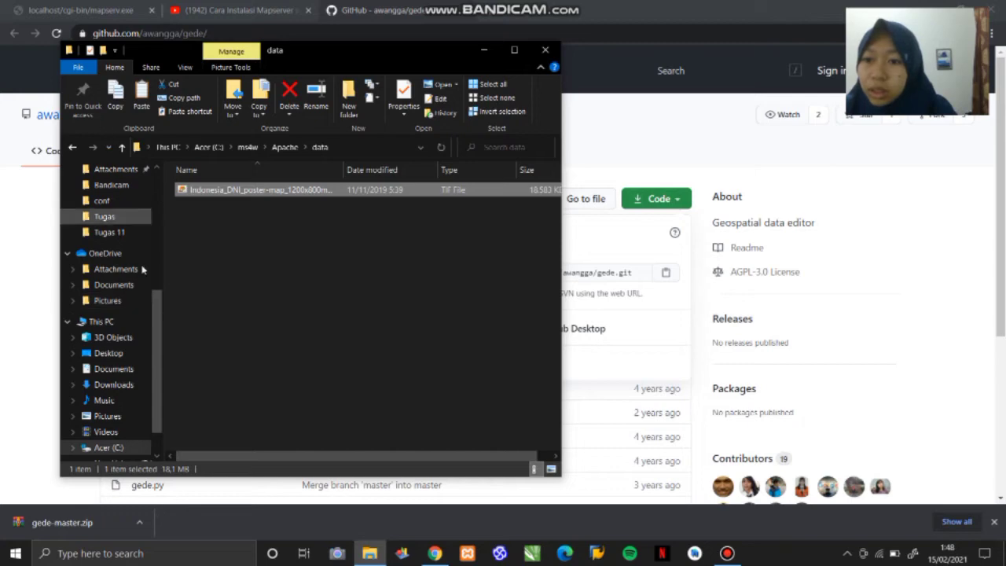
drag(160, 301, 151, 197)
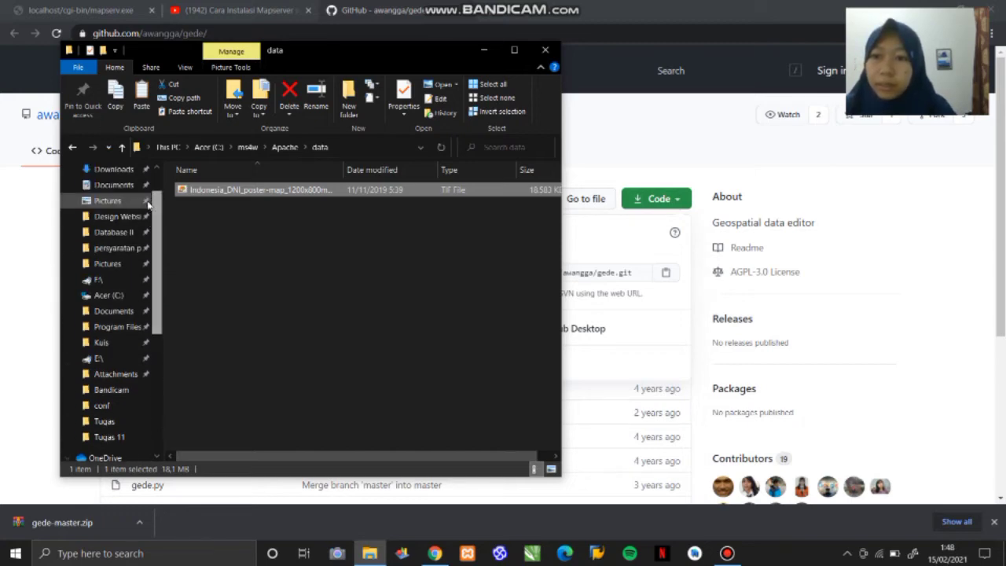
click(72, 148)
click(72, 148)
click(72, 147)
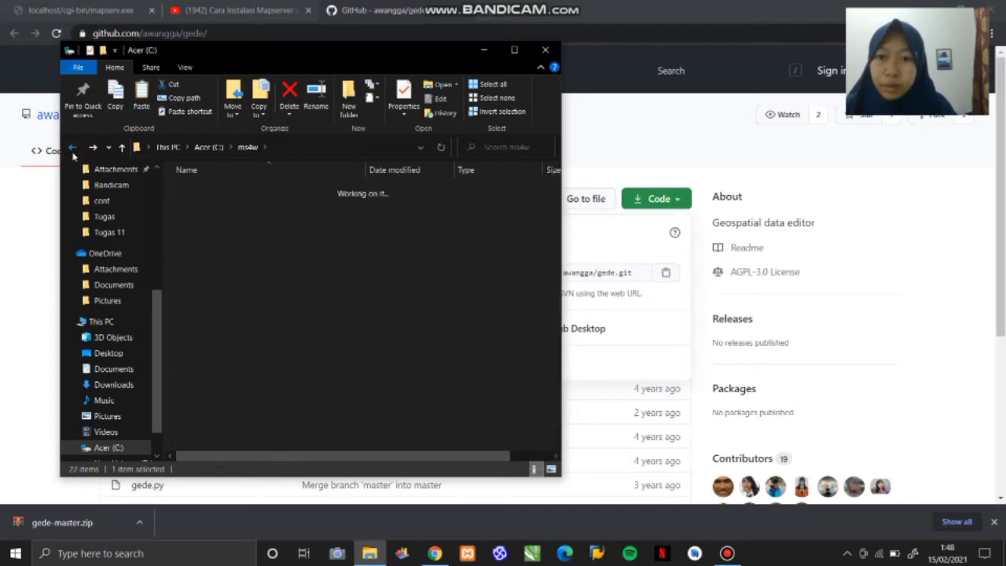
click(72, 148)
click(73, 147)
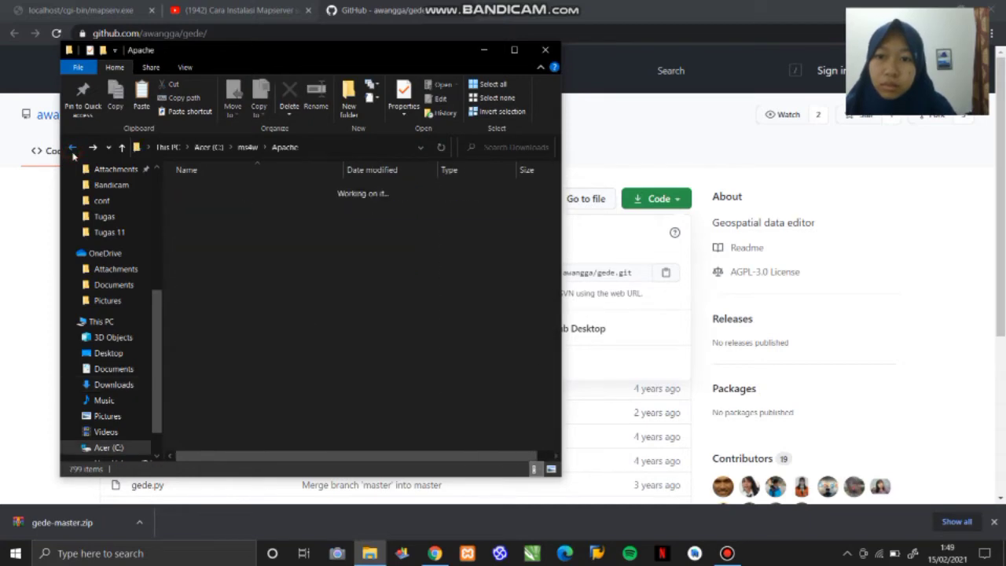
click(72, 148)
click(72, 148)
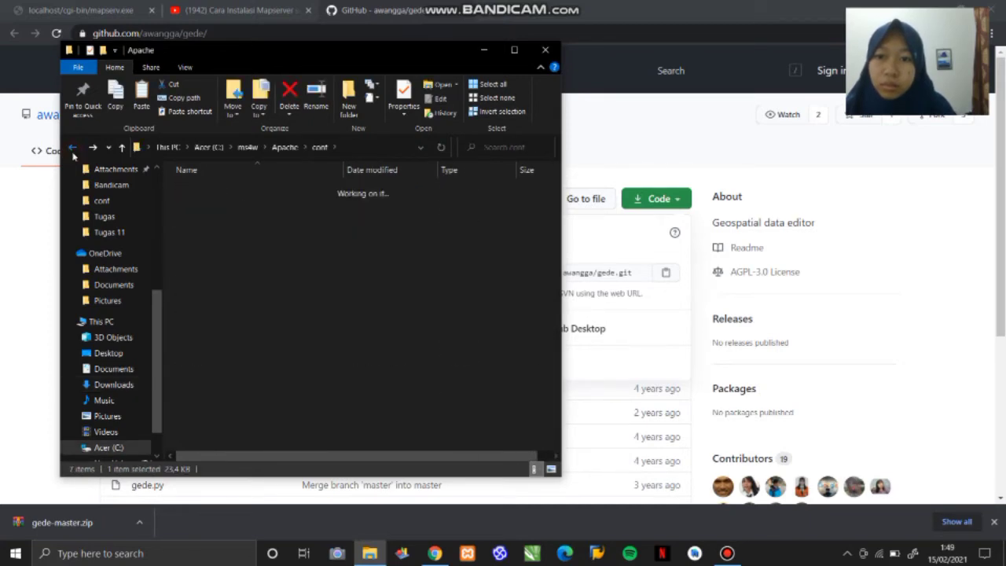
- Open the inner gede-master folder in Documents > Sistem Informasi Geografis > Tugas 9
scroll(118, 275, up, 5)
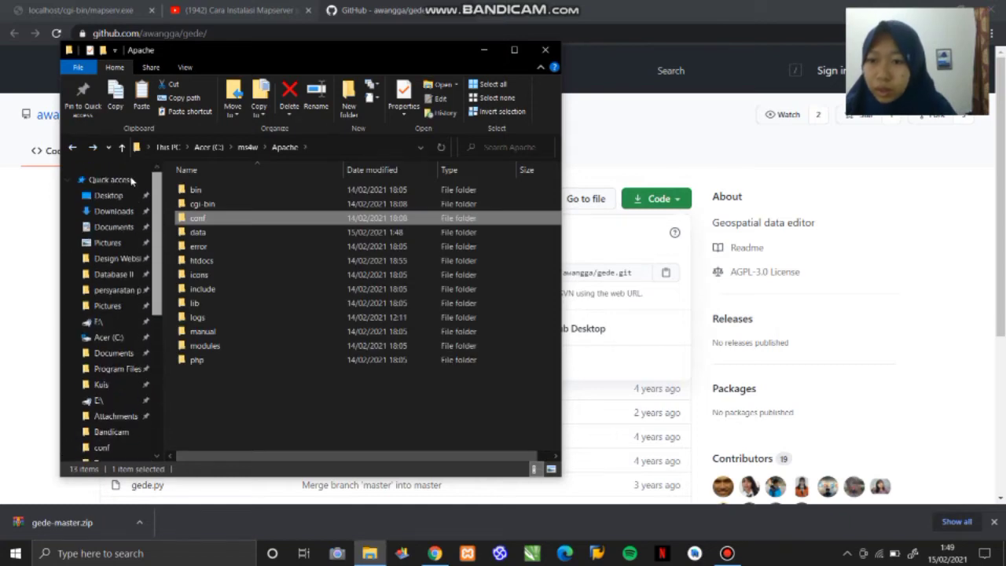
click(103, 229)
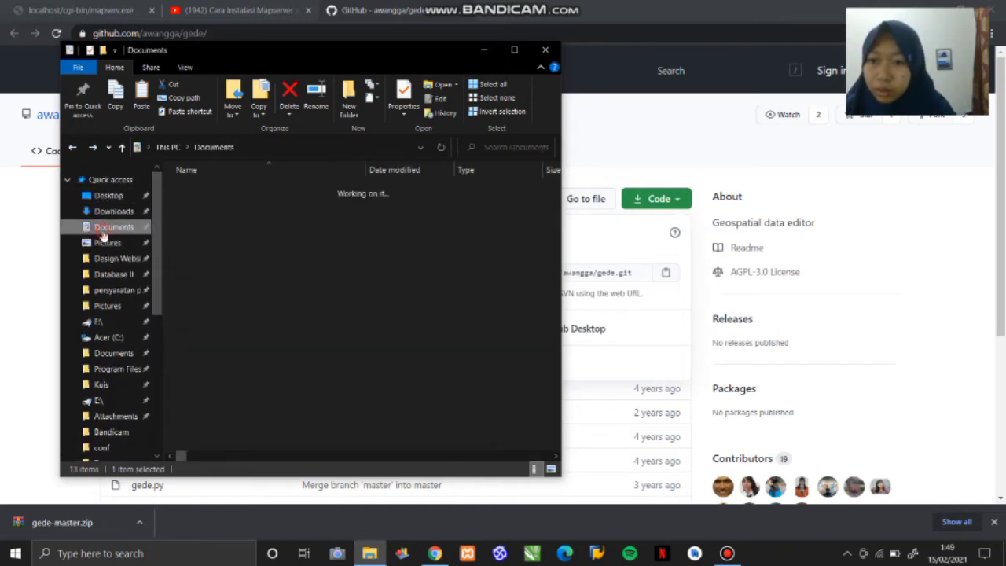
drag(556, 186, 576, 330)
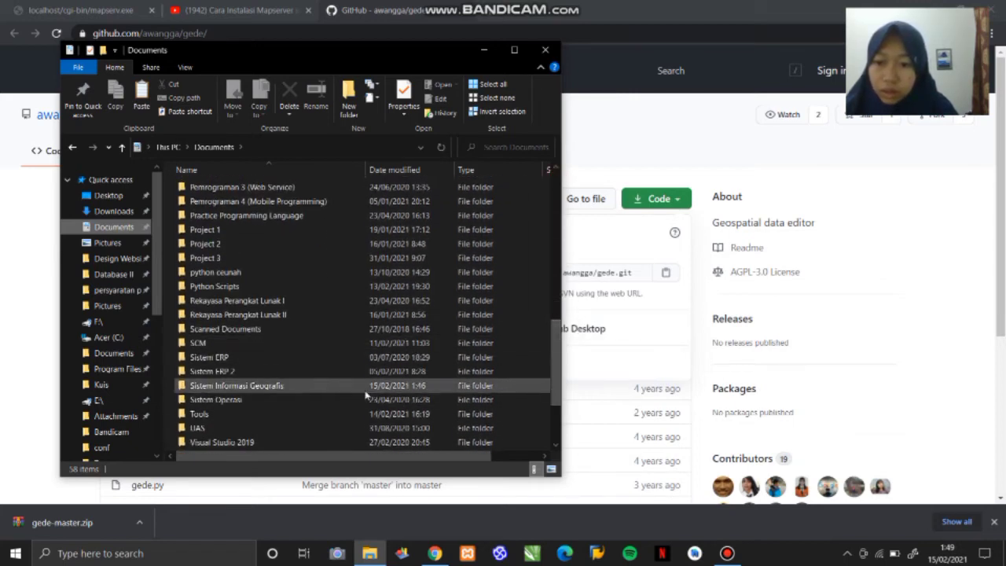
double_click(366, 389)
click(375, 307)
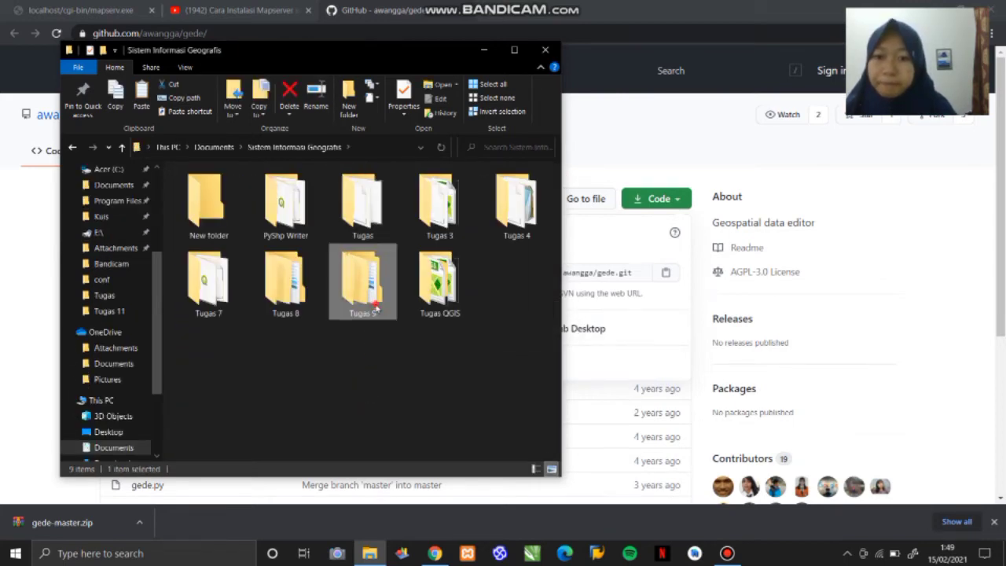
double_click(375, 306)
double_click(228, 191)
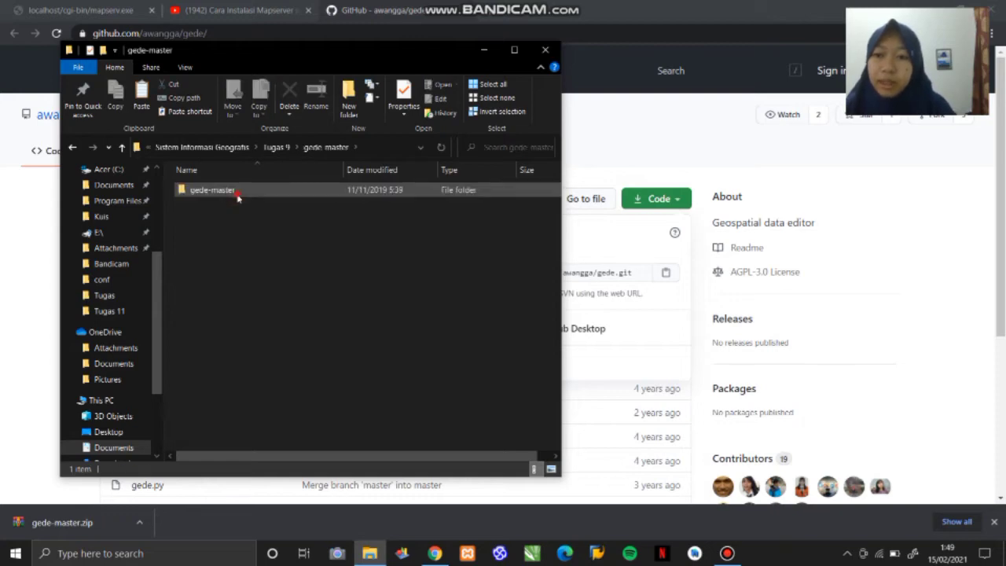
double_click(237, 198)
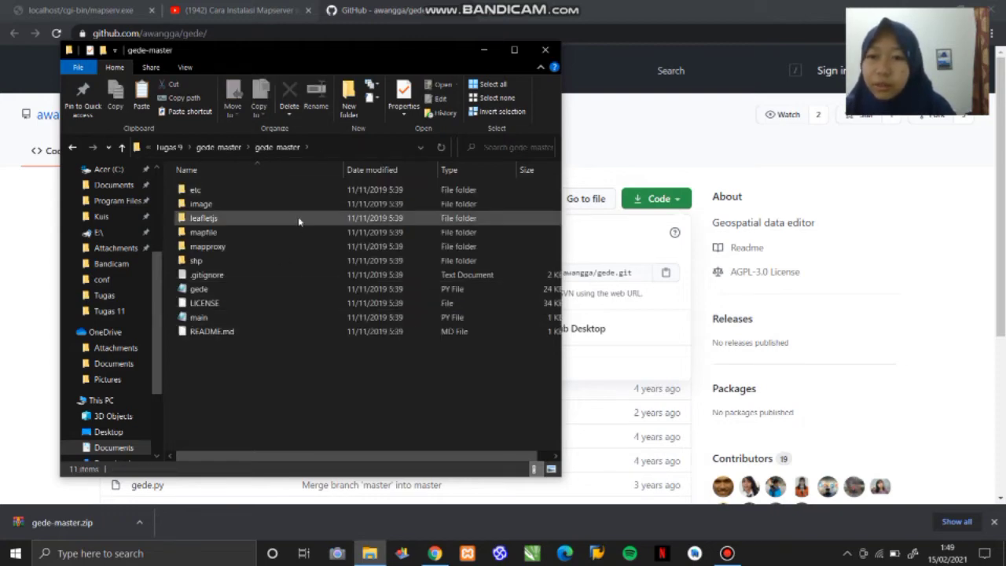
- Look through the mapproxy and mapfile folders of gede-master, then return to the repository folder
double_click(298, 246)
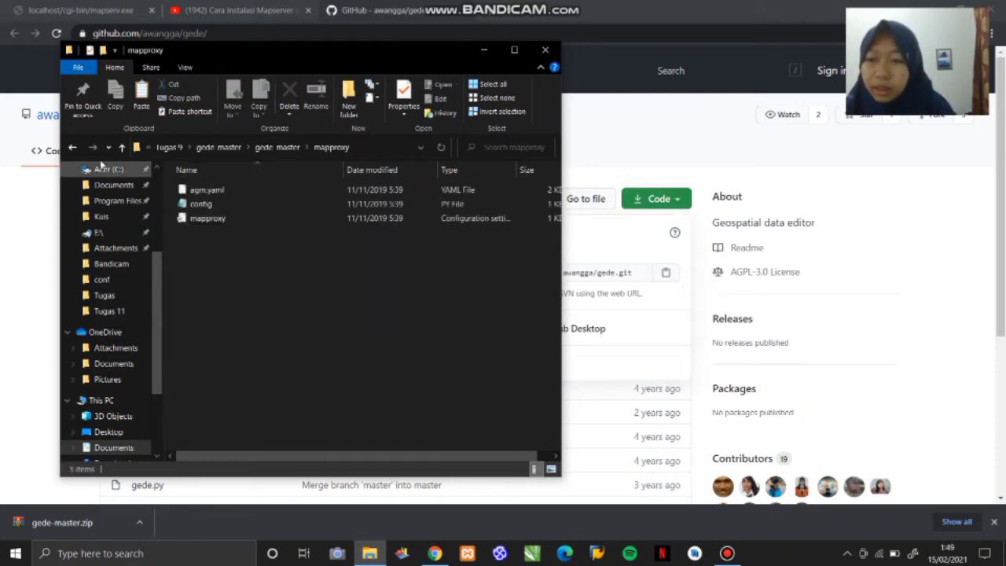
click(72, 147)
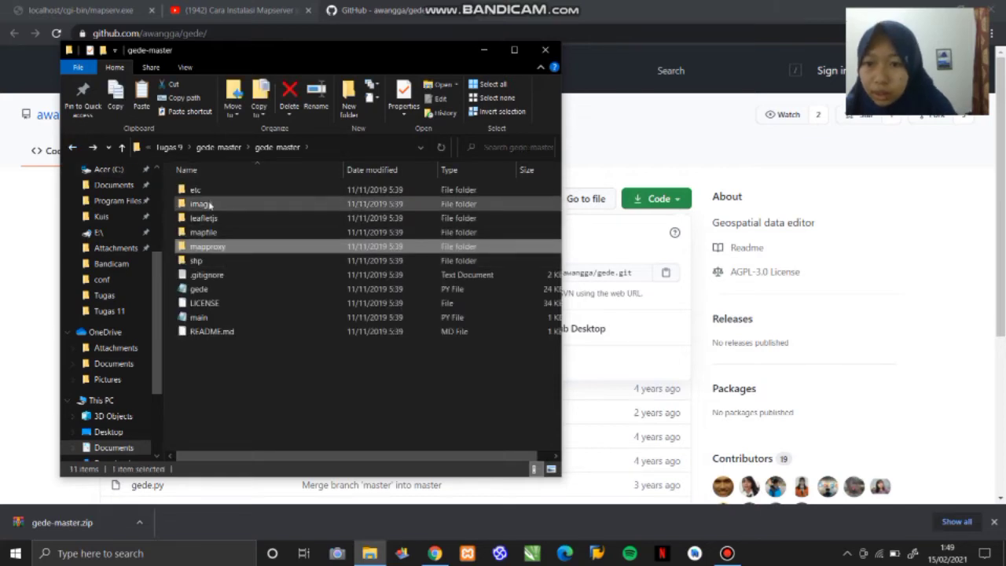
double_click(202, 232)
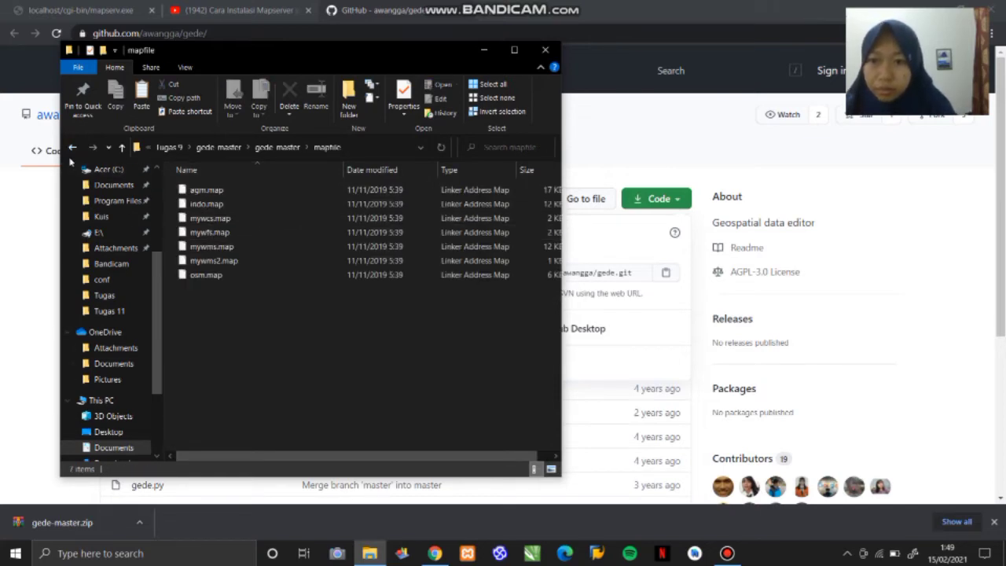
click(71, 147)
click(213, 232)
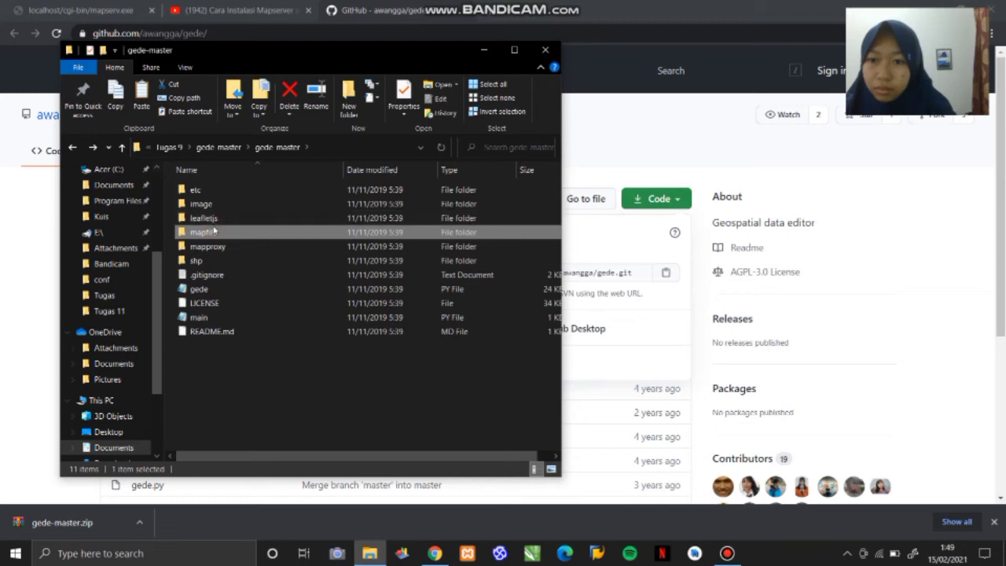
- Copy all the files in the shp folder of gede-master, from 00.cpg through bts_negara.shx
click(228, 260)
double_click(228, 260)
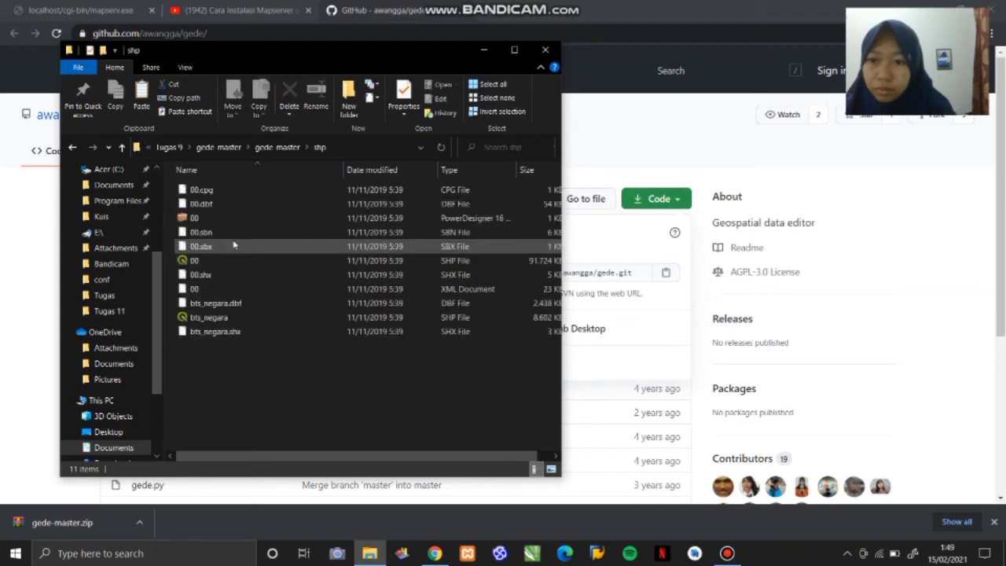
double_click(277, 191)
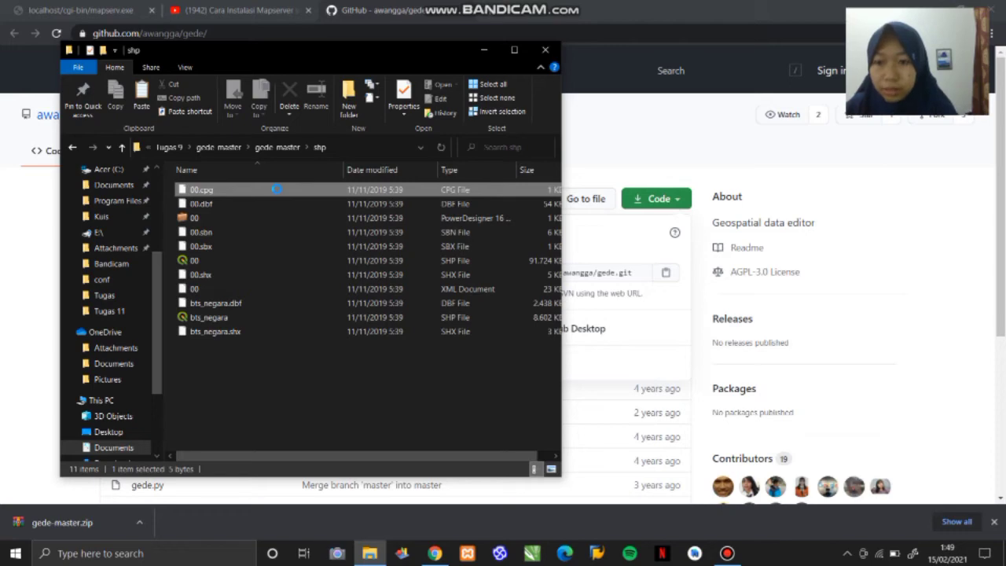
key(shift+Down)
key(shift+Down)
key(shift+Down)
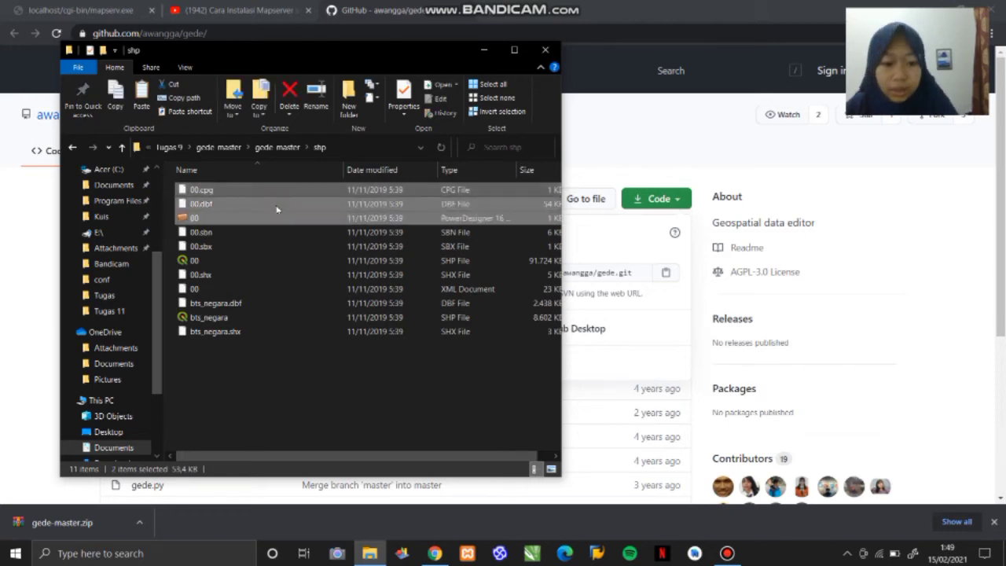
key(shift+Down)
key(shift+Down)
key(shift+Down)
key(shift+Down)
key(shift+Down)
key(shift+Down)
key(shift+Down)
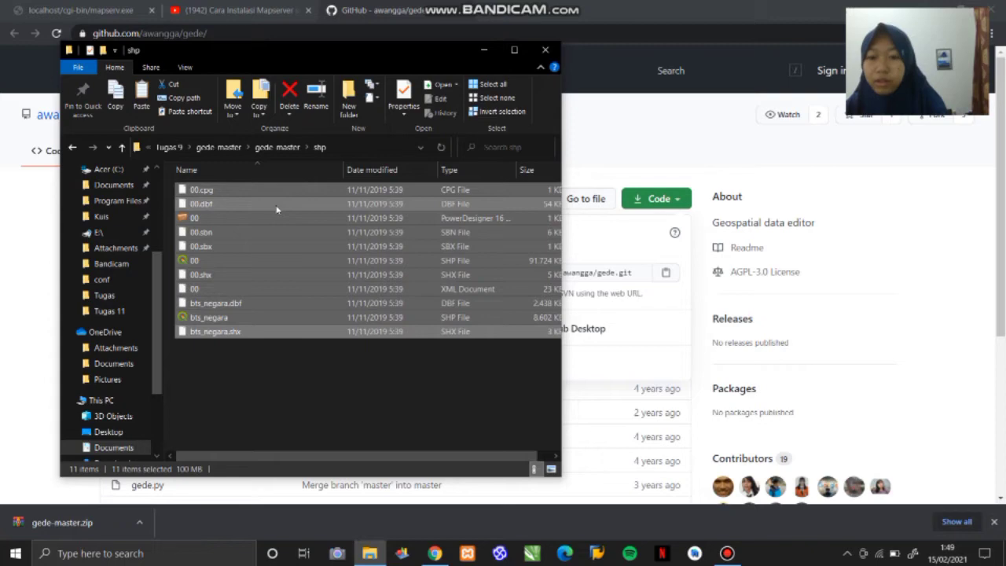
- Paste the copied shp files into C: > ms4w > Apache > data
click(72, 148)
click(73, 153)
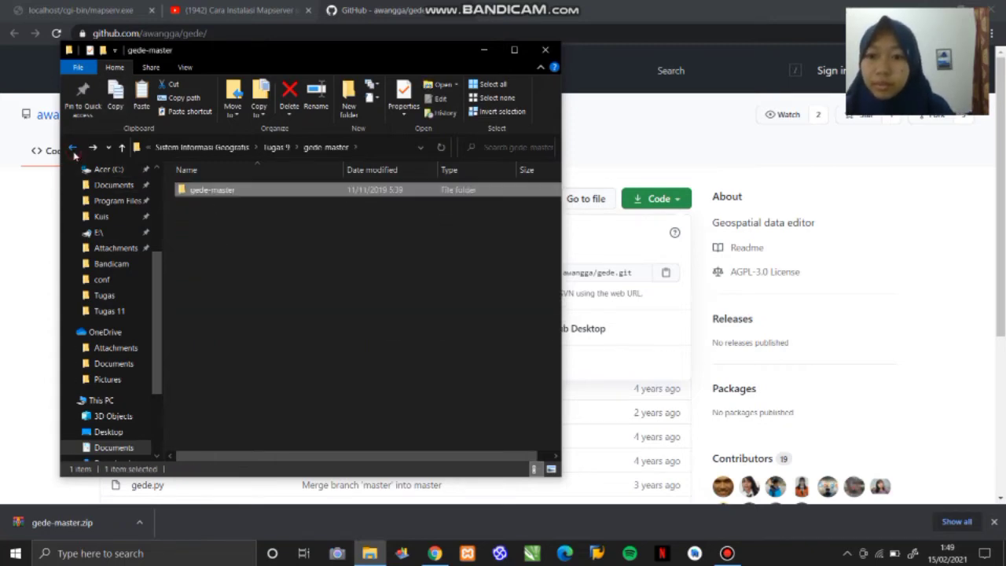
click(73, 153)
click(74, 153)
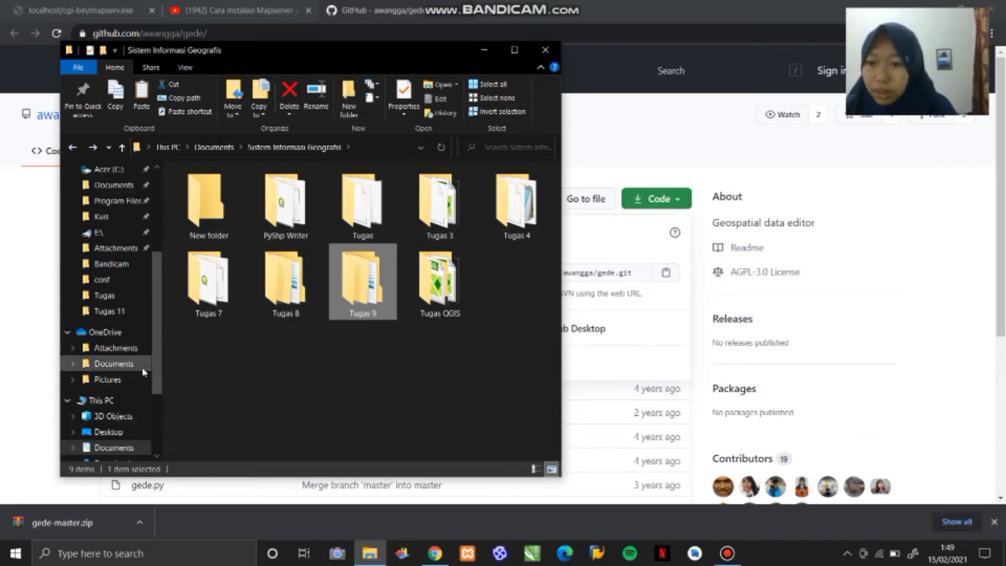
mouse_move(151, 364)
mouse_down()
mouse_move(150, 385)
mouse_move(157, 346)
mouse_move(153, 377)
mouse_up()
scroll(158, 375, down, 3)
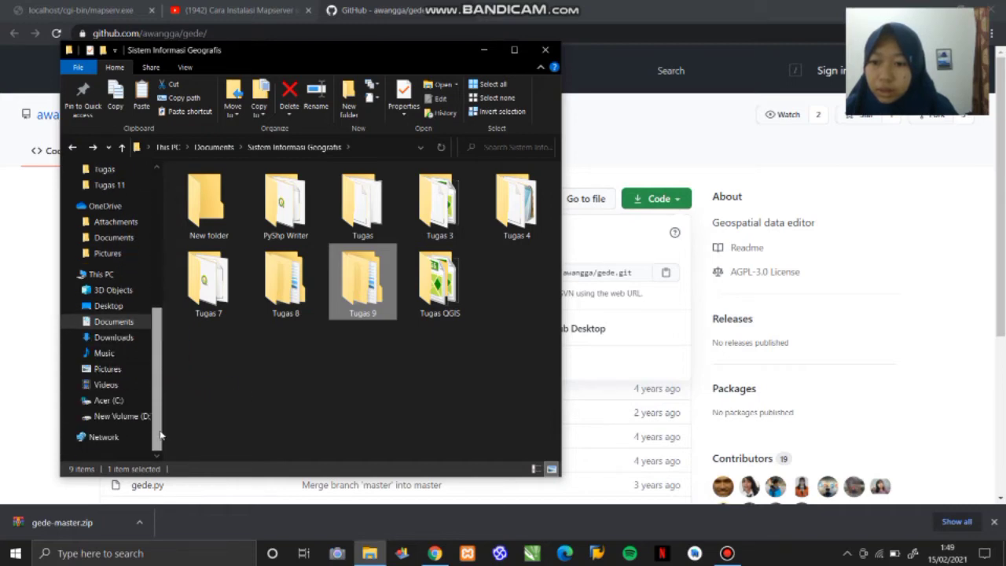
click(124, 403)
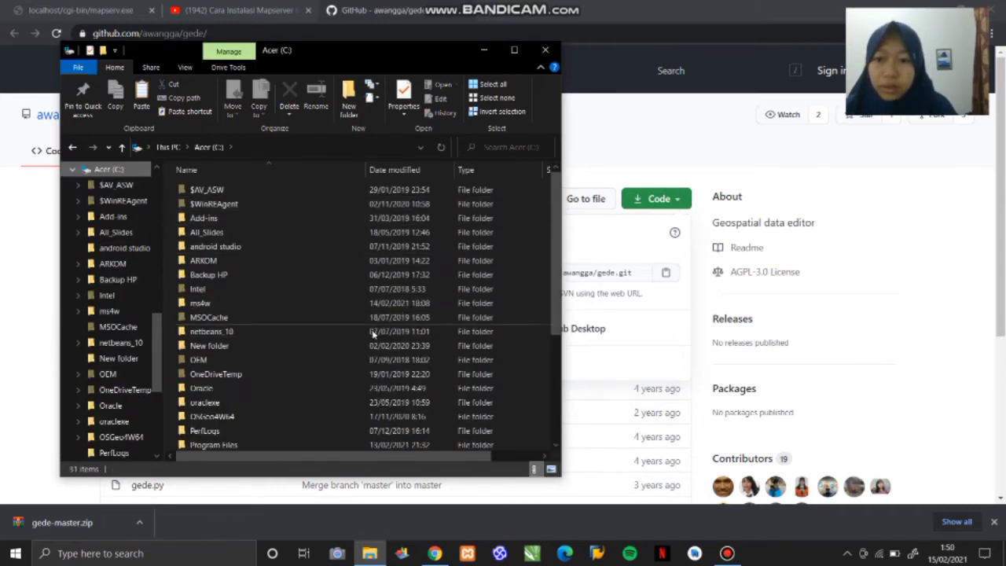
click(344, 306)
double_click(344, 306)
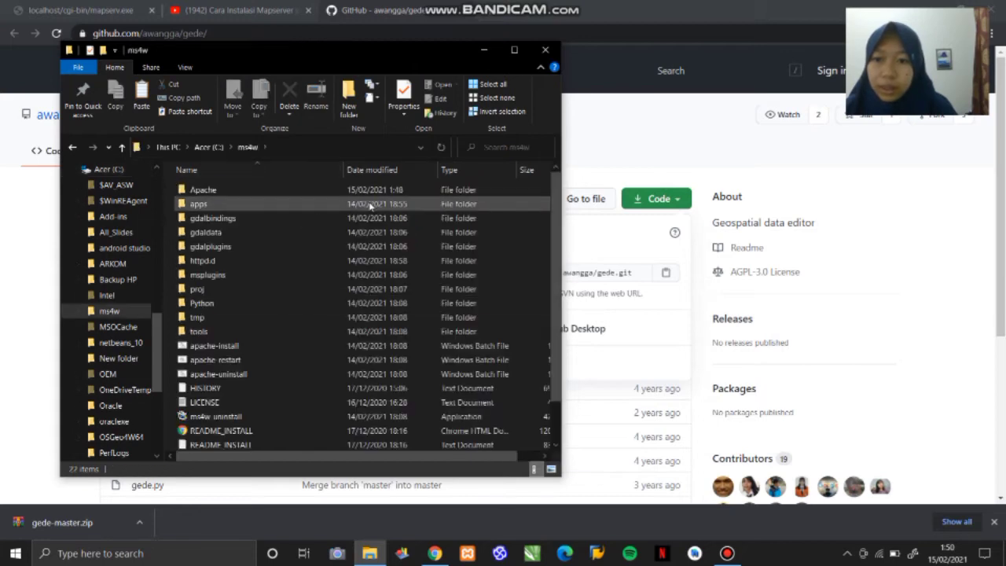
double_click(278, 191)
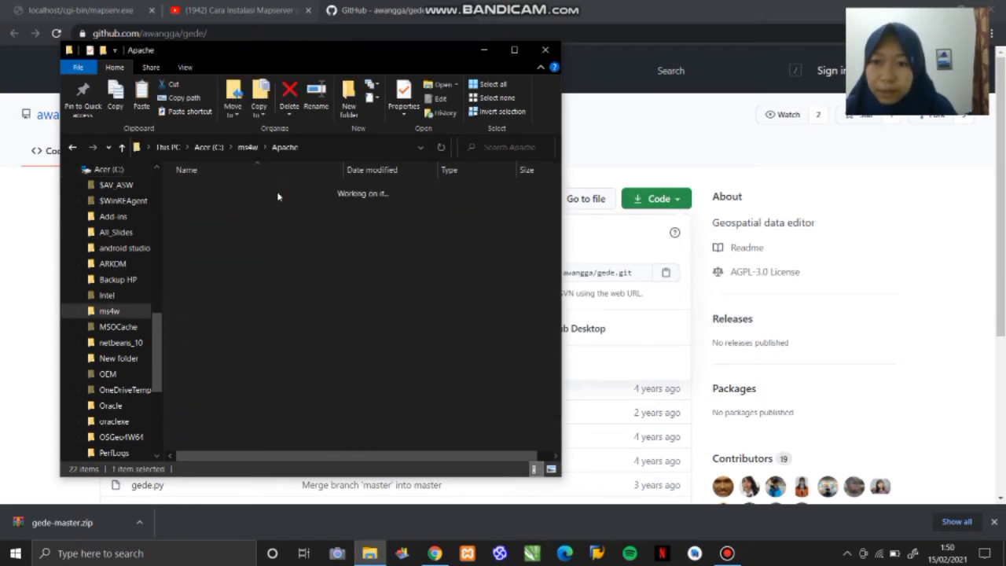
double_click(239, 234)
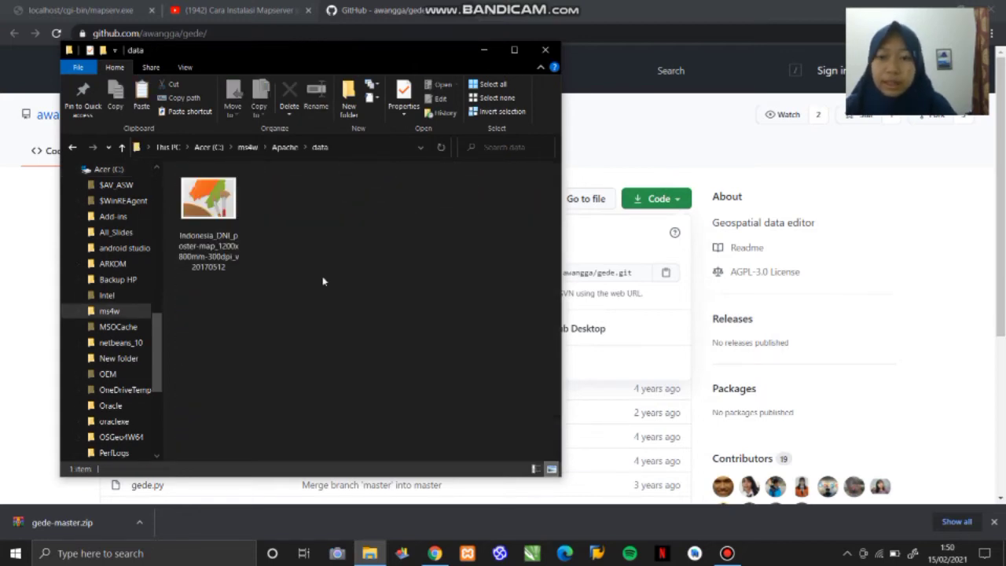
key(ctrl+v)
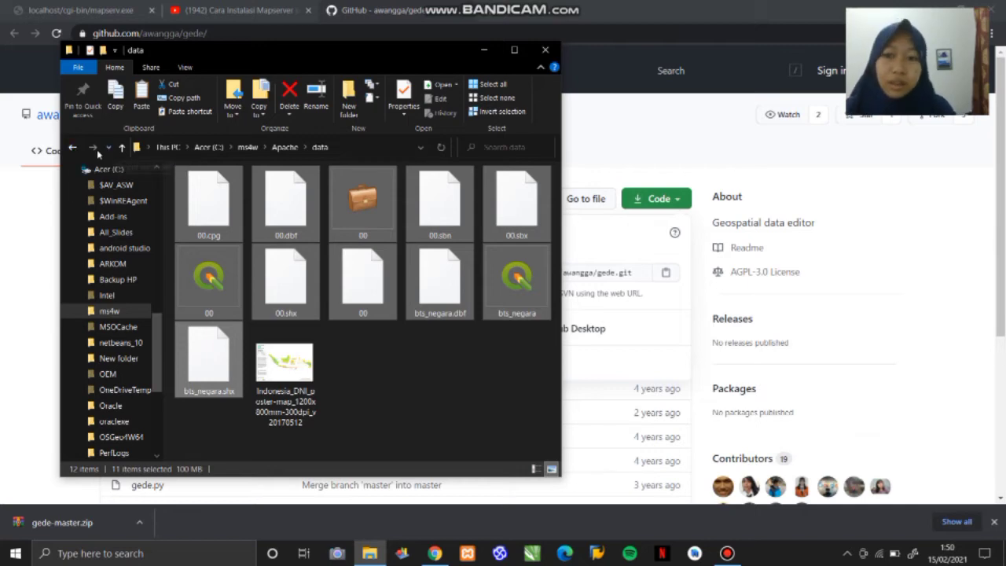
- Examine the contents of the cgi-bin, bin and conf folders in C: > ms4w > Apache
click(71, 151)
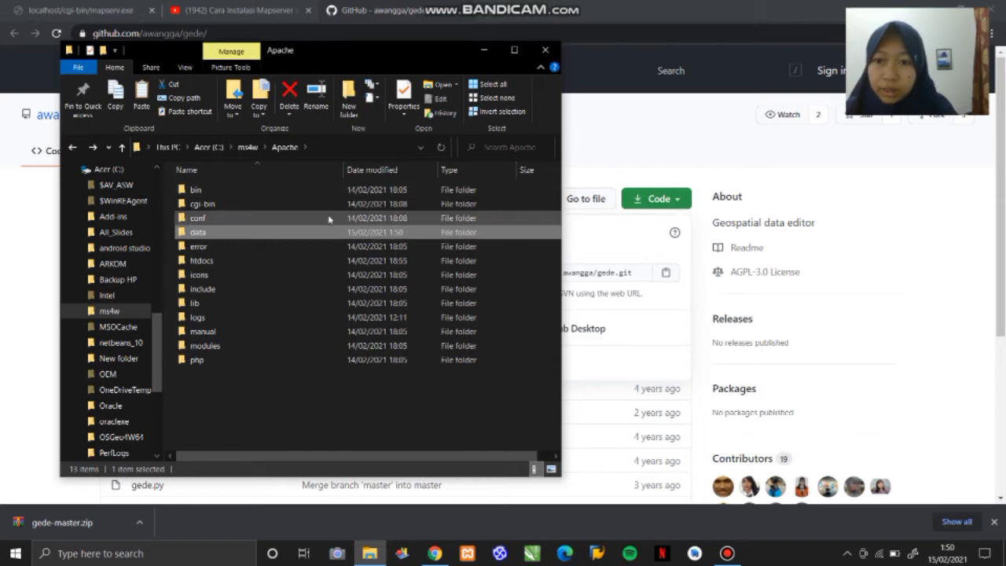
click(319, 204)
double_click(319, 204)
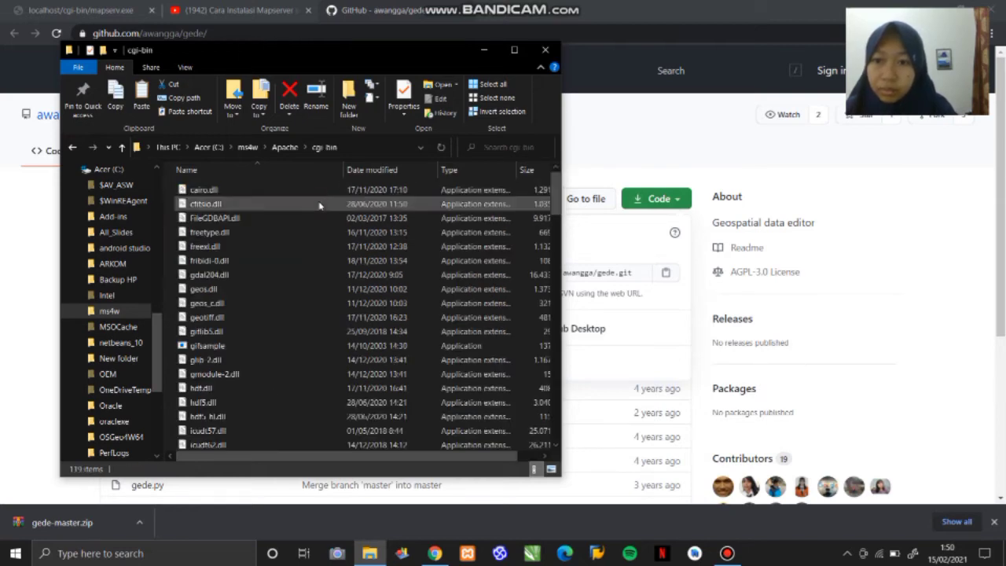
click(71, 147)
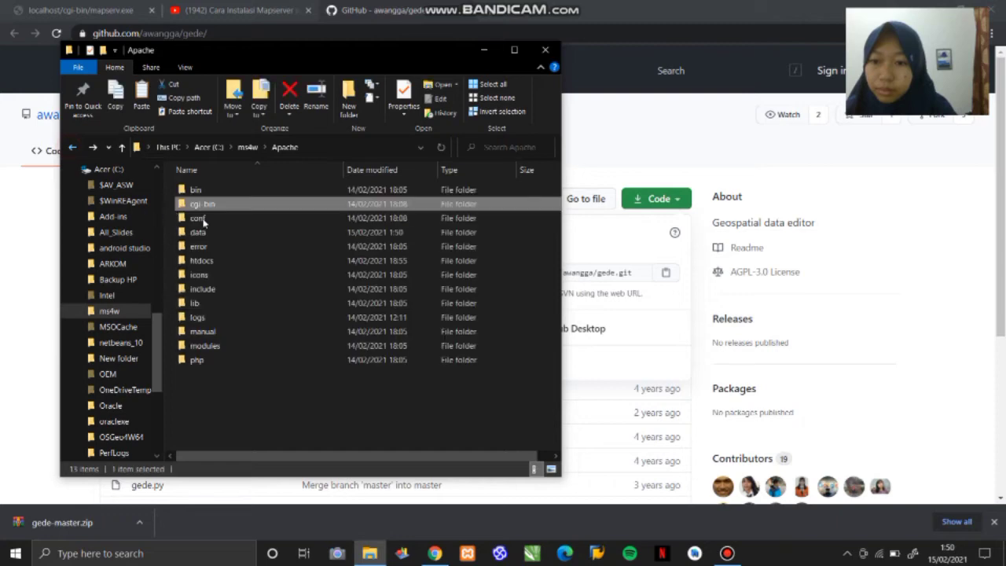
double_click(197, 190)
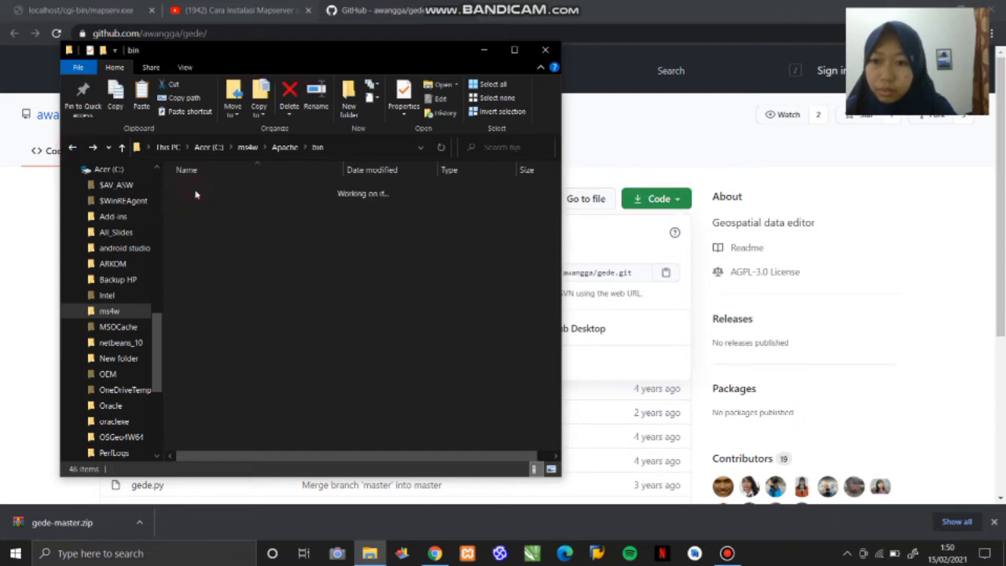
click(72, 146)
double_click(301, 218)
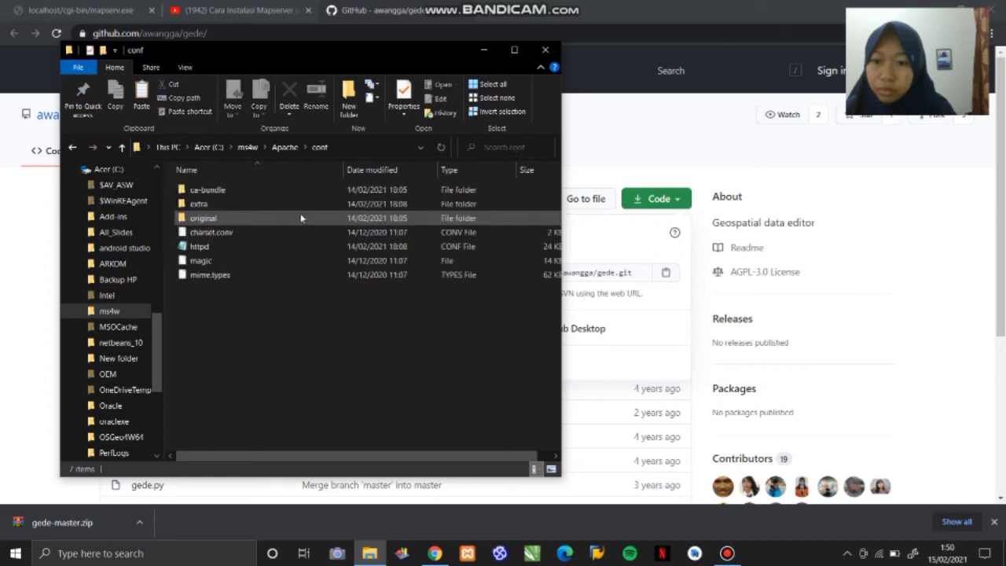
click(727, 552)
click(329, 41)
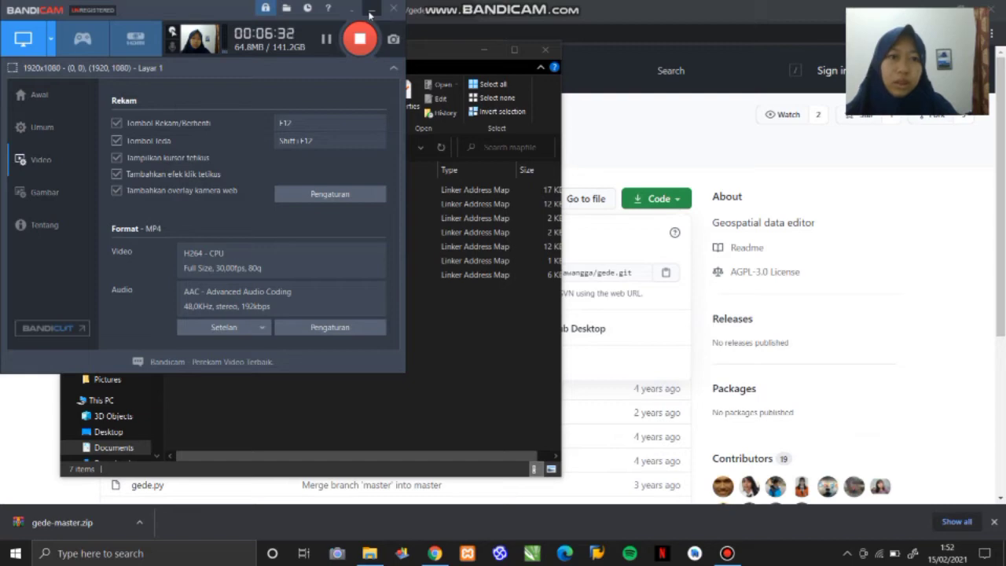
click(370, 12)
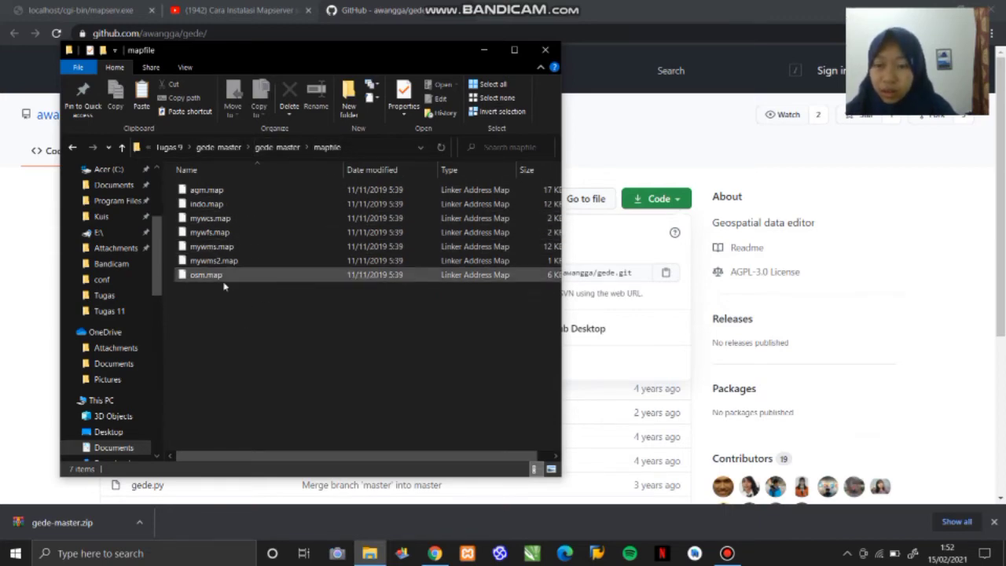
- Copy mywcs.map and mywfs.map from the mapfile folder of gede-master
click(205, 219)
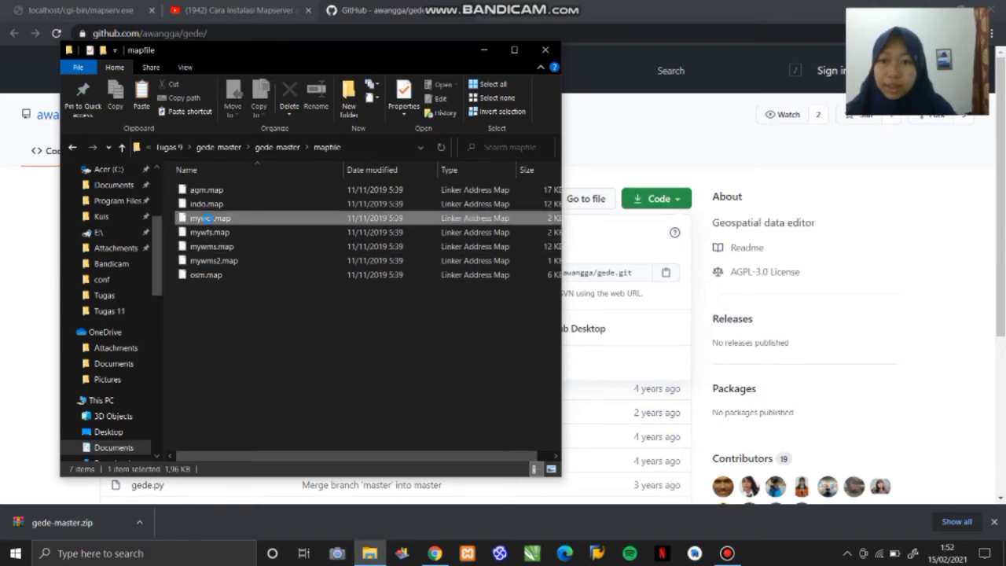
click(279, 233)
ctrl+click(268, 219)
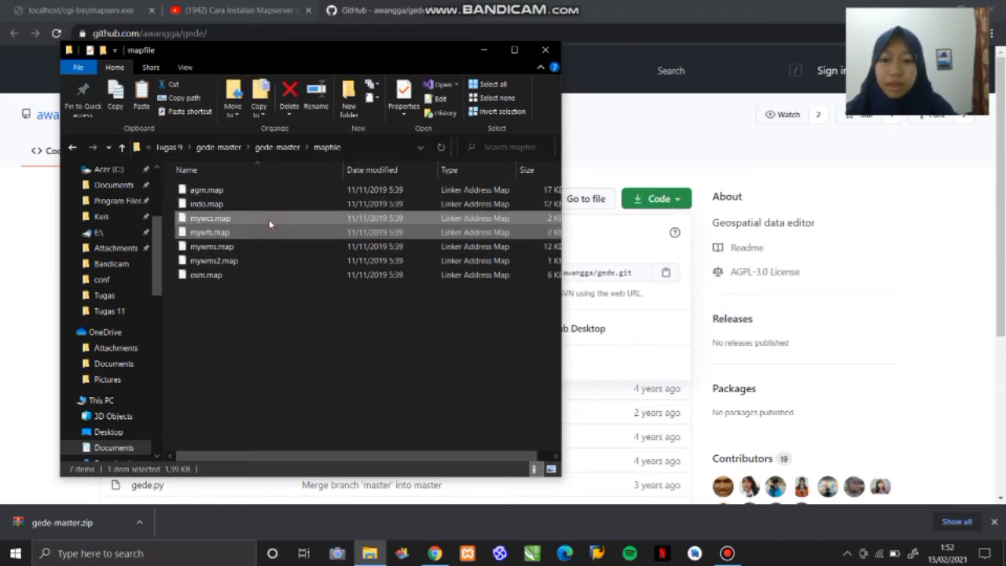
- Paste the copied mywcs.map and mywfs.map files into C: > ms4w > Apache > cgi-bin
click(72, 148)
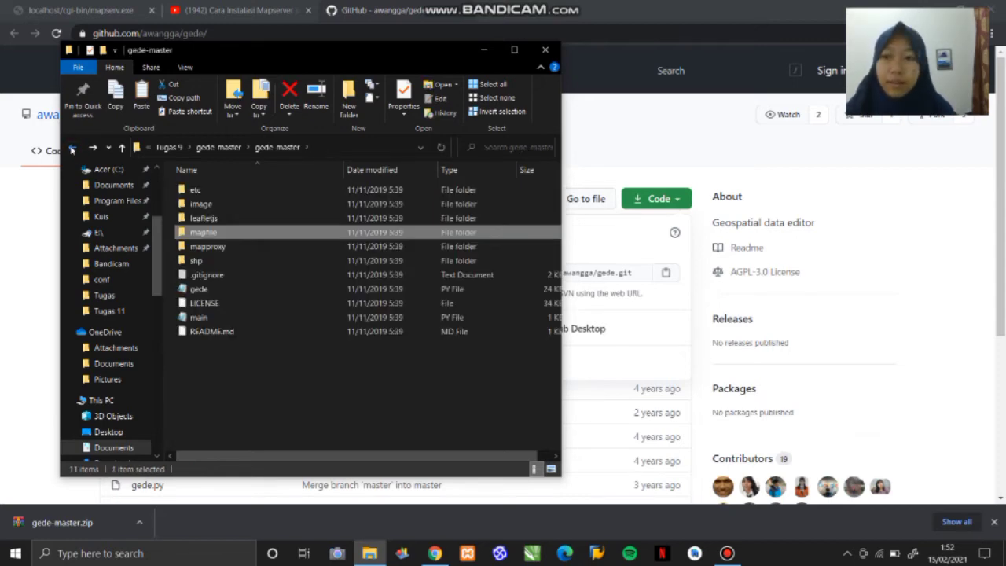
click(72, 149)
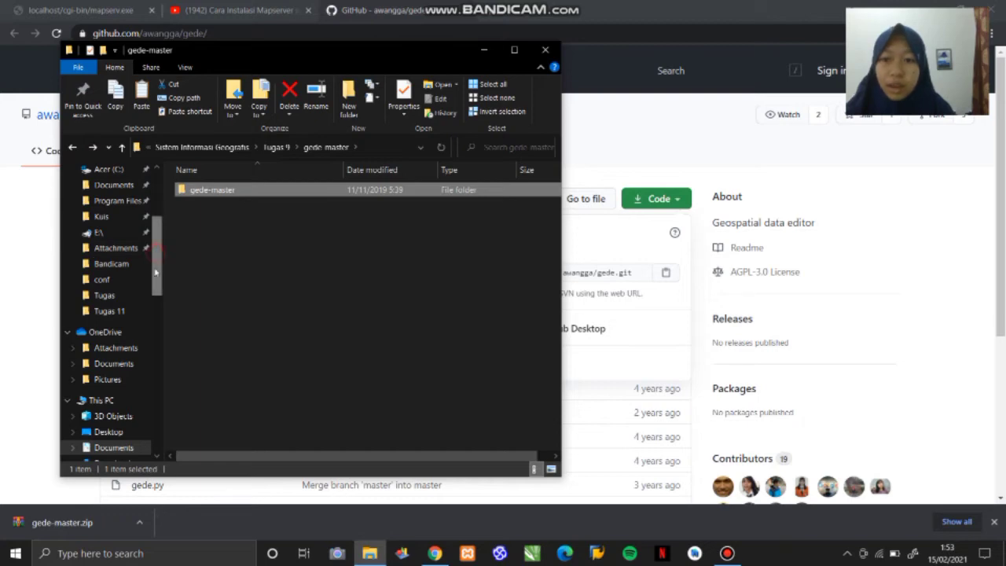
scroll(155, 272, down, 4)
drag(157, 307, 155, 343)
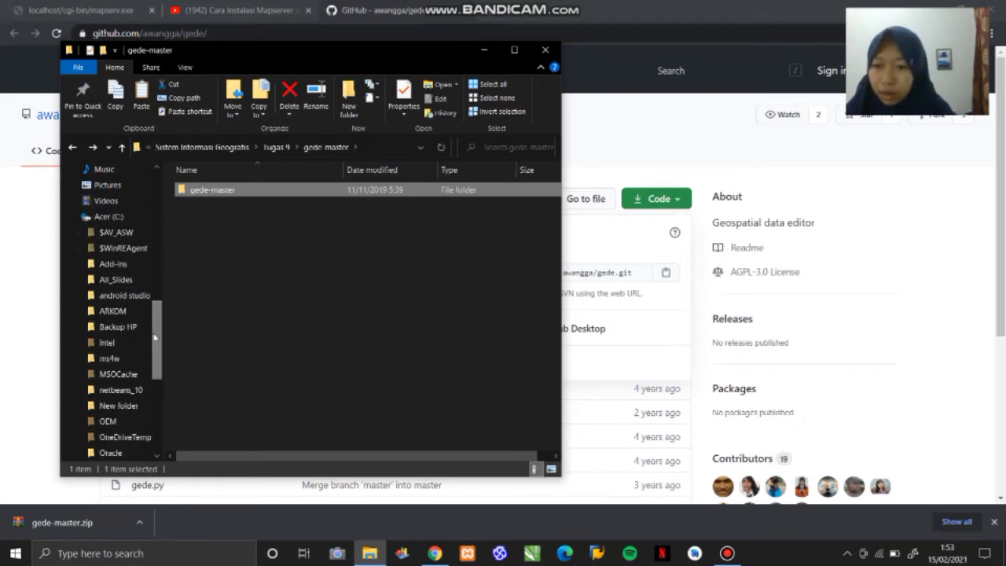
click(126, 358)
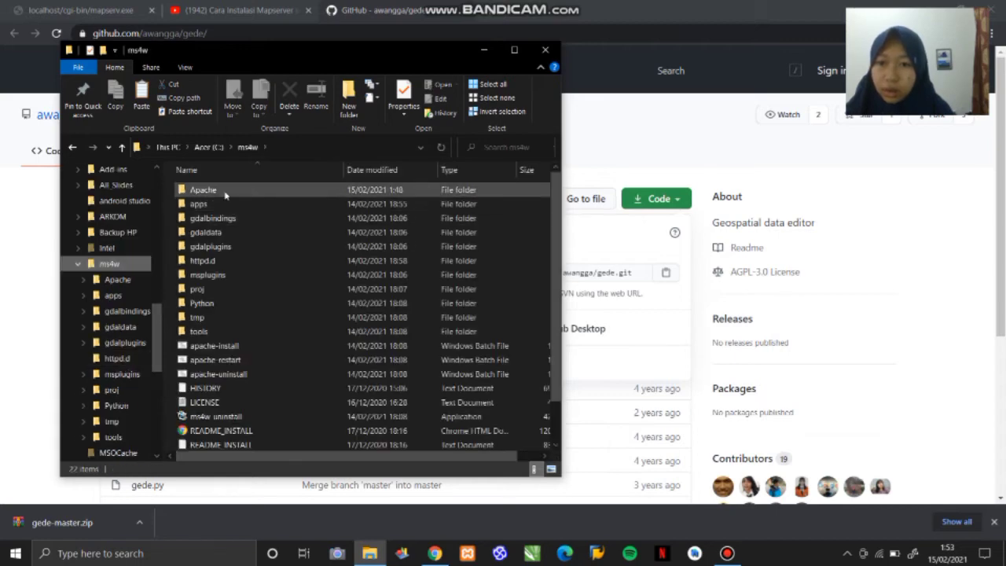
double_click(225, 192)
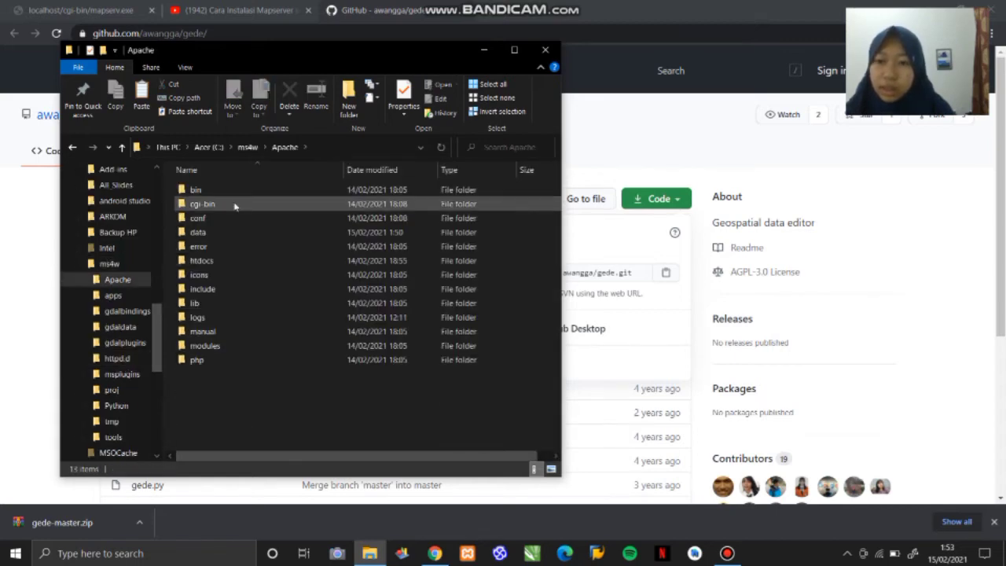
double_click(235, 205)
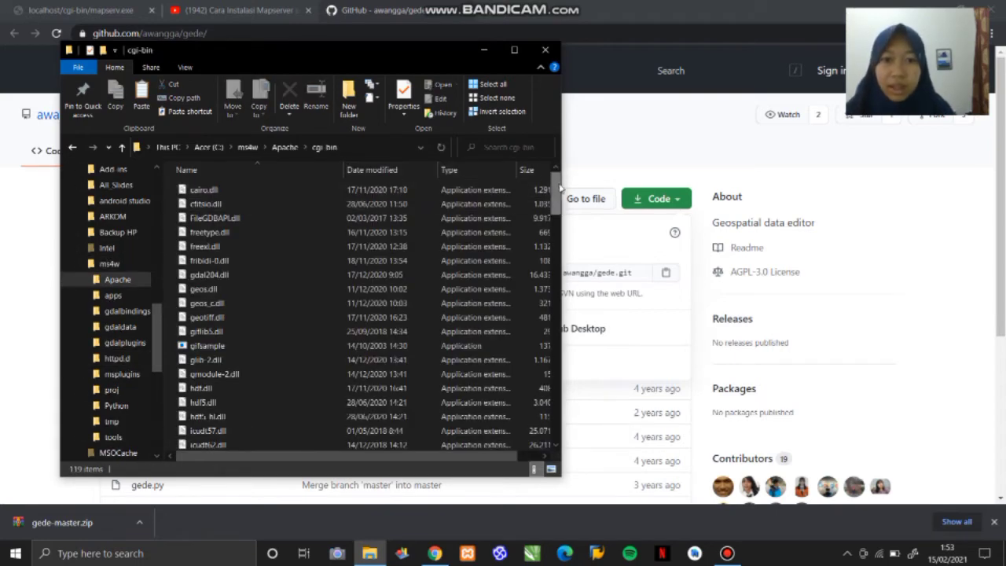
drag(557, 186, 553, 208)
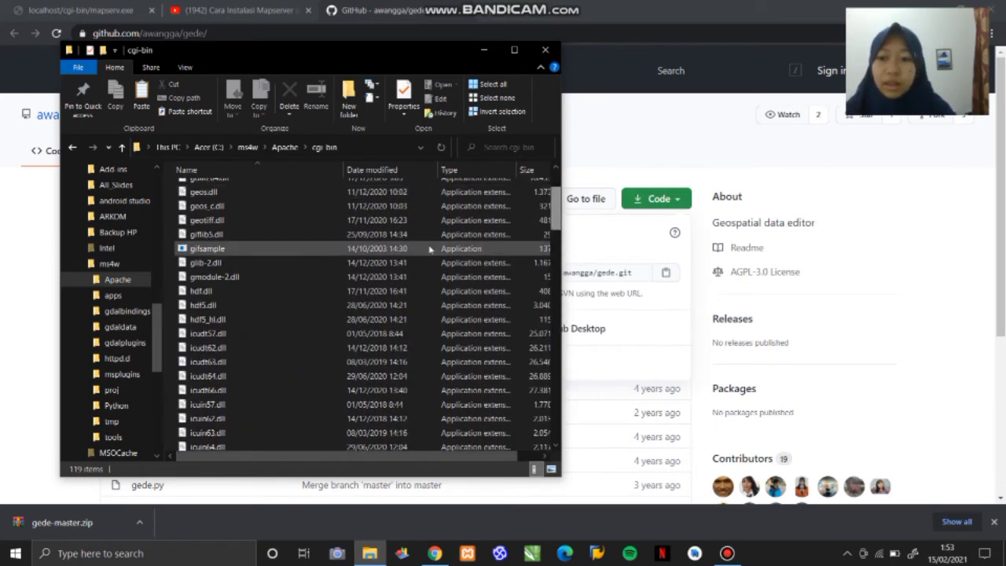
key(ctrl+v)
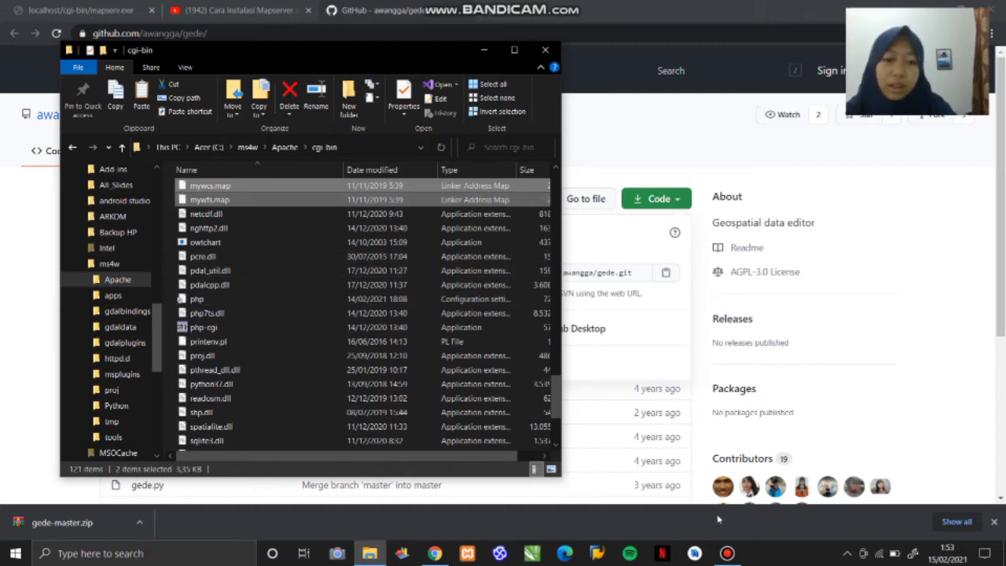
click(727, 554)
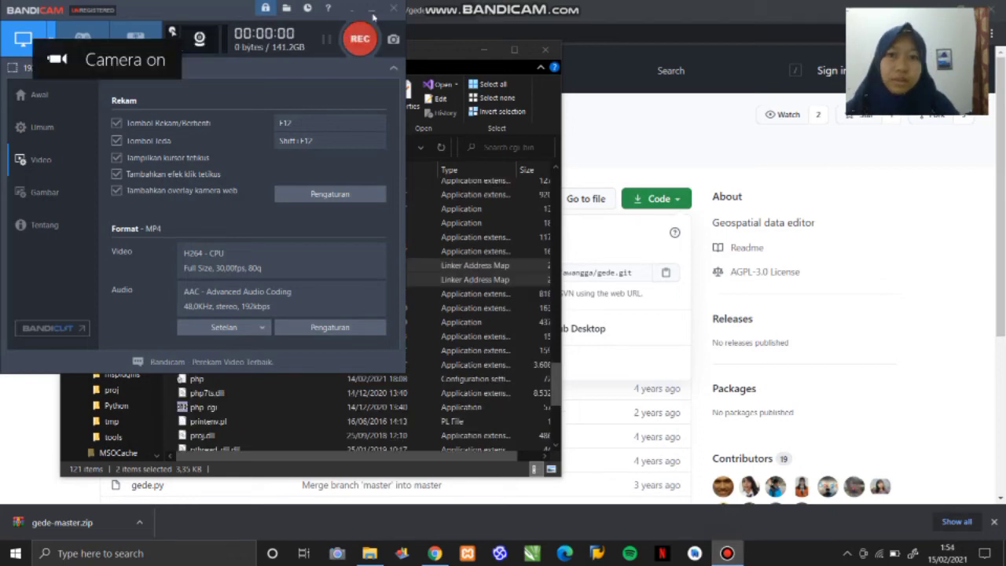
click(374, 11)
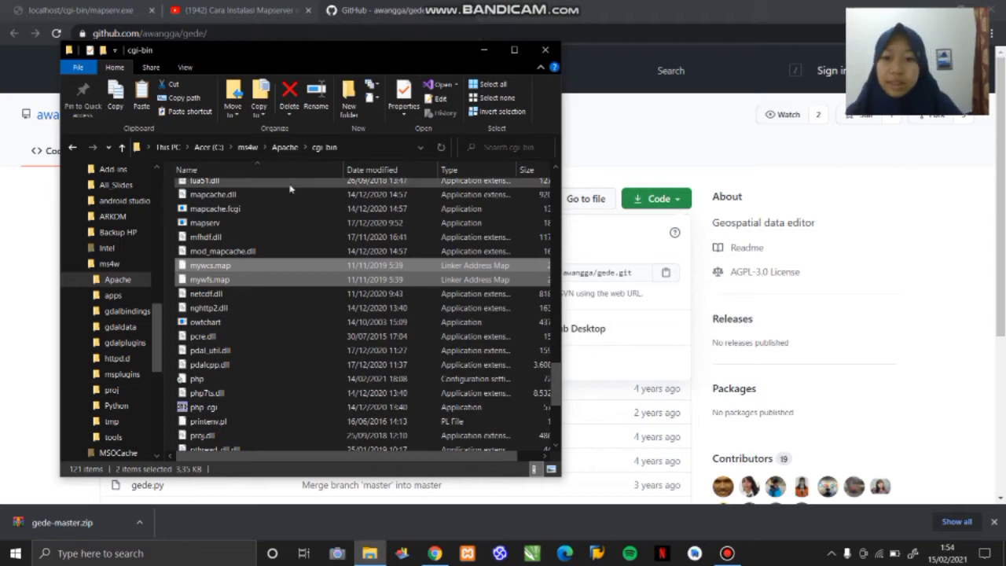
- Try to open the mywcs.map and mywfs.map files in cgi-bin with their default program
right_click(274, 283)
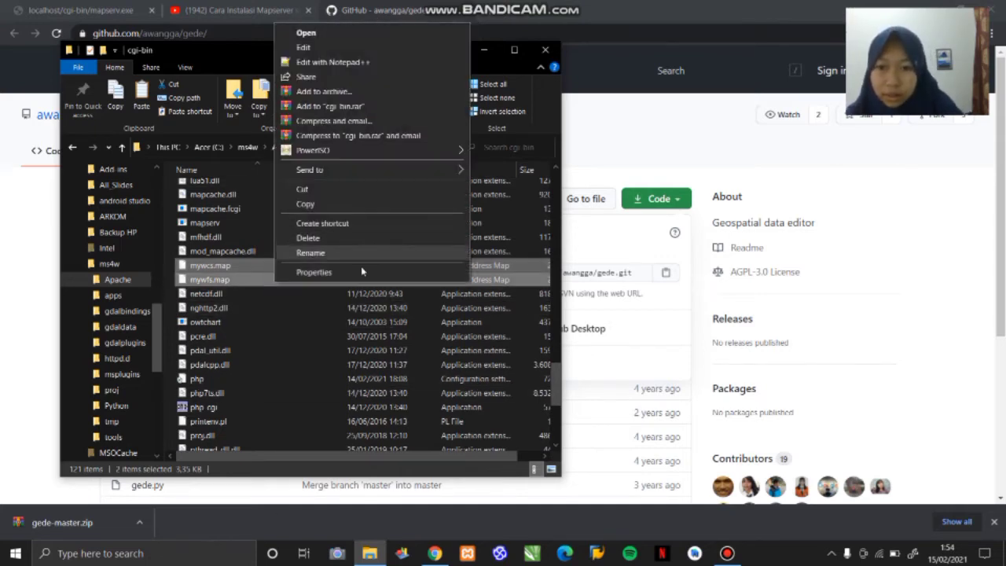
click(434, 34)
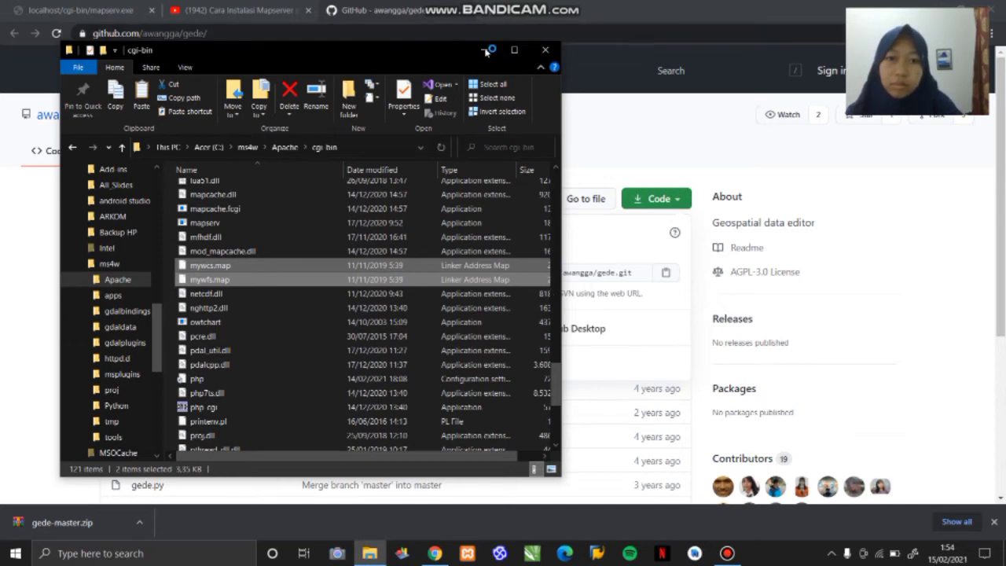
- Launch Visual Studio Code through a system search and move the cgi-bin folder window clear of it
click(191, 553)
text(visual)
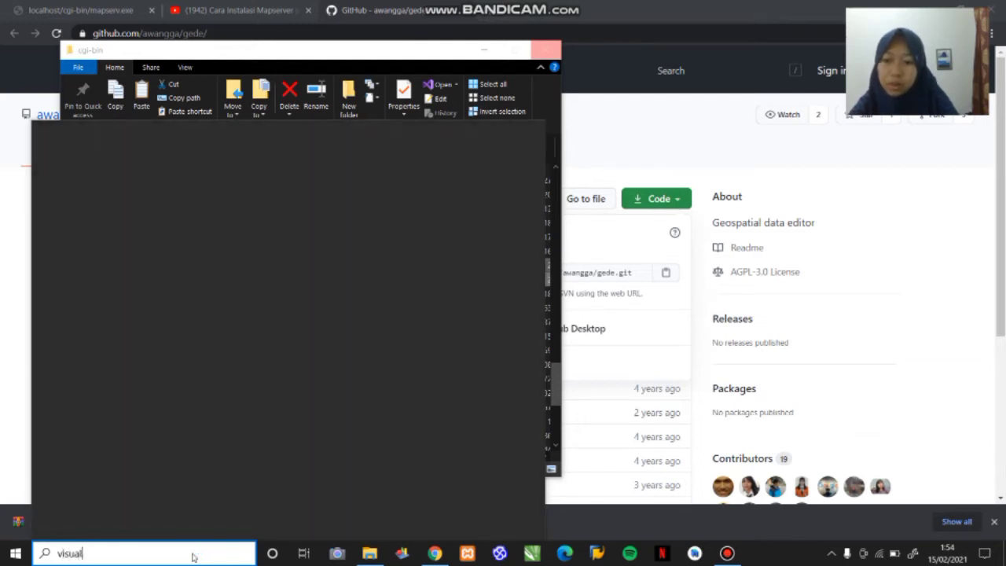
text( stud)
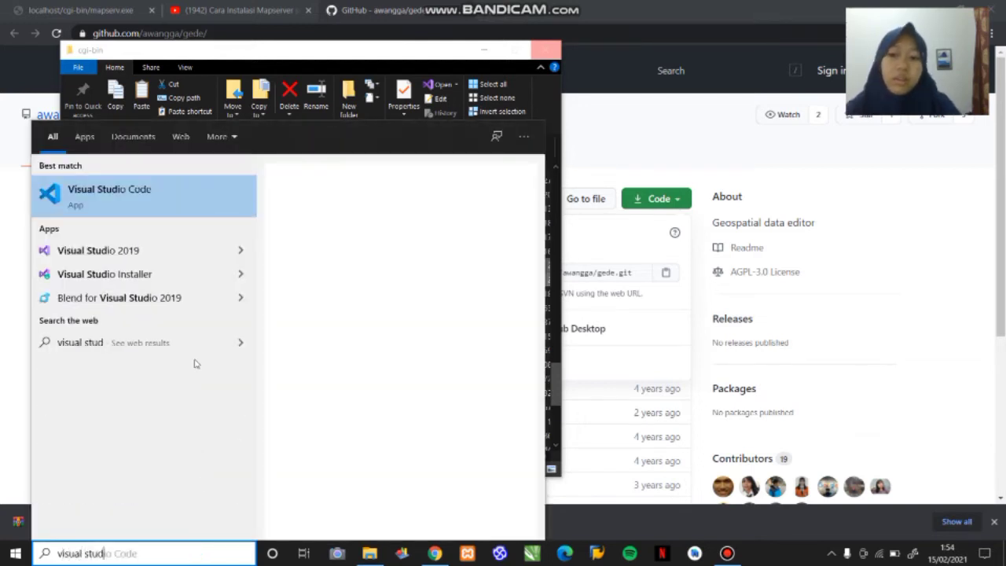
click(152, 195)
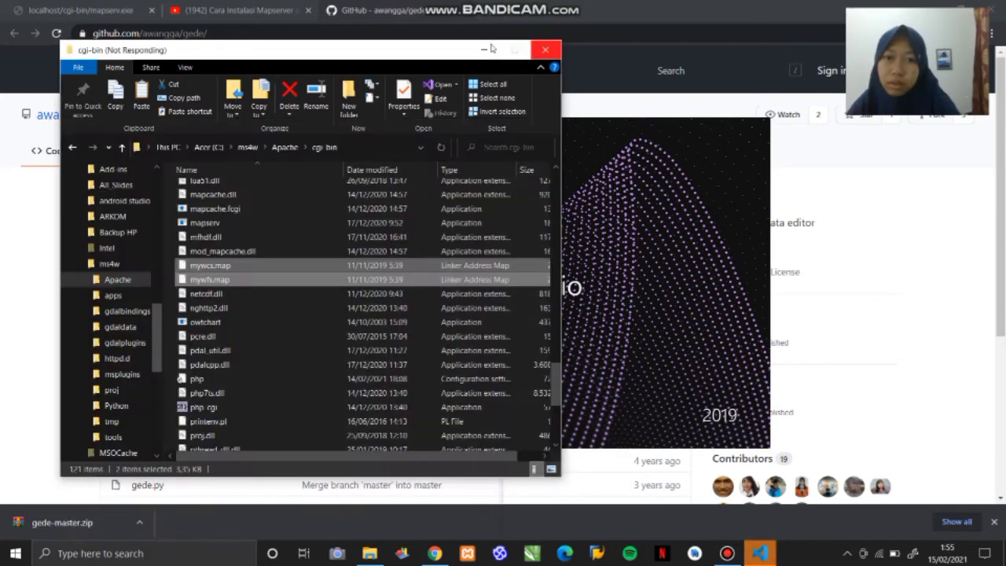
click(498, 47)
click(767, 555)
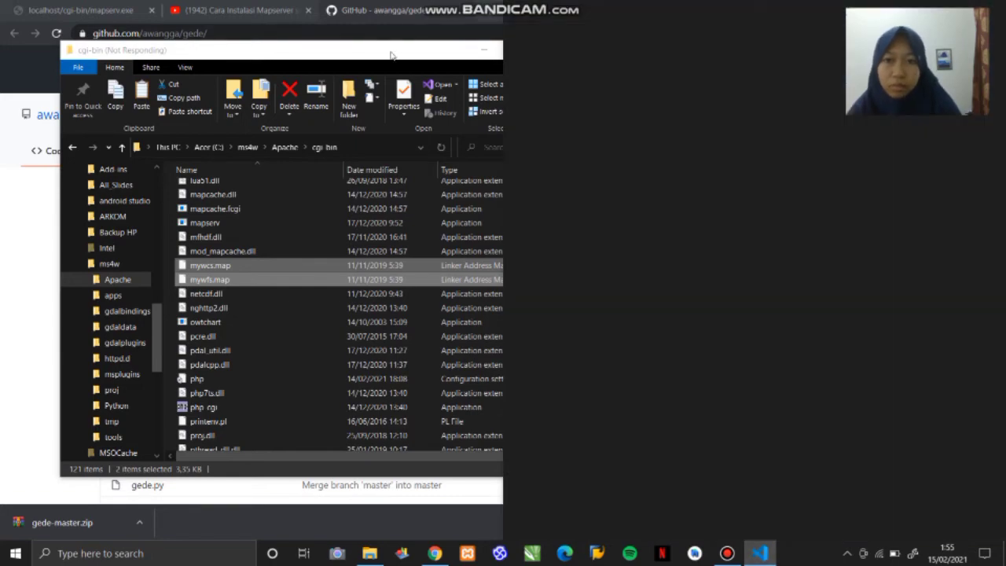
drag(392, 55, 1, 181)
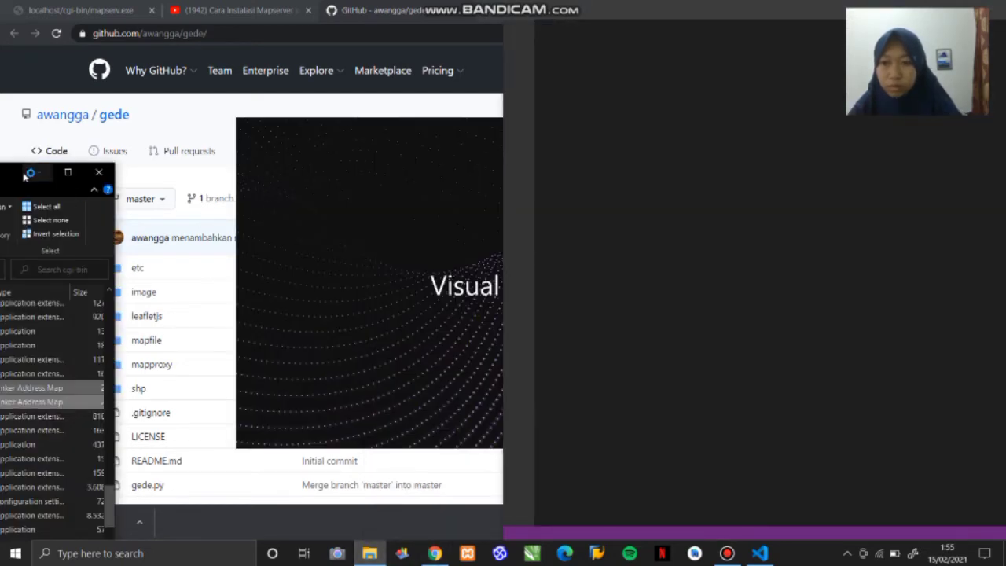
drag(5, 177, 379, 21)
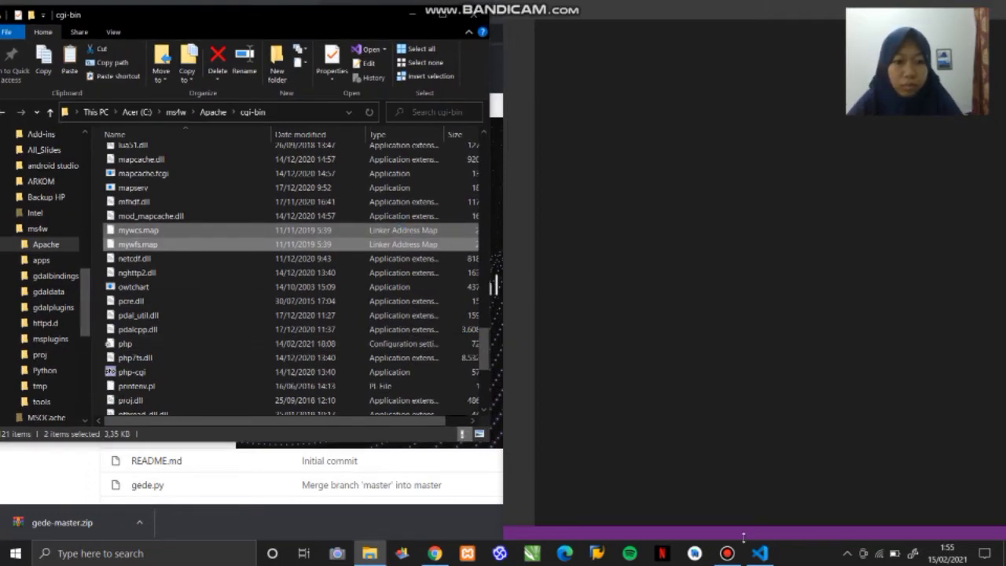
mouse_move(759, 553)
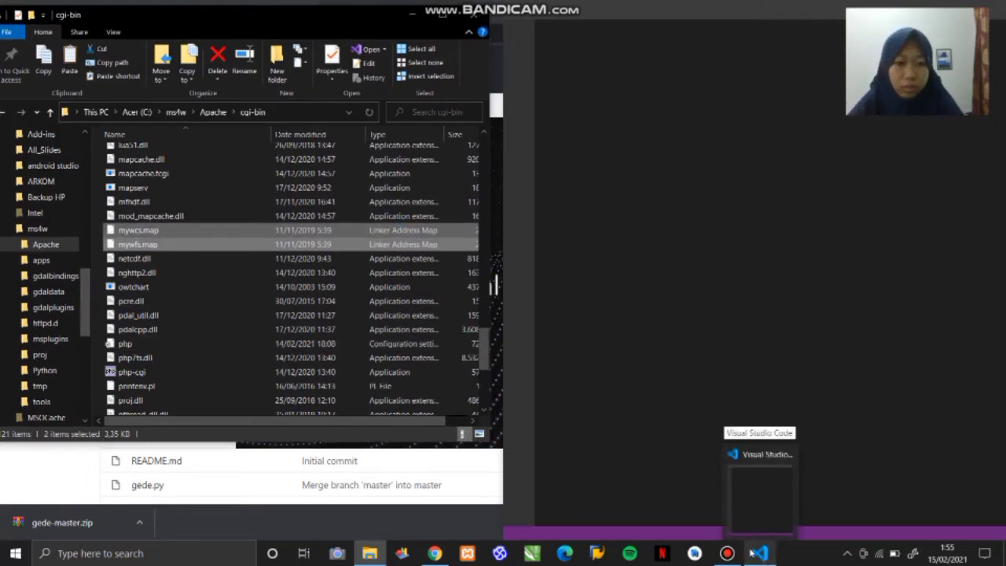
mouse_move(729, 553)
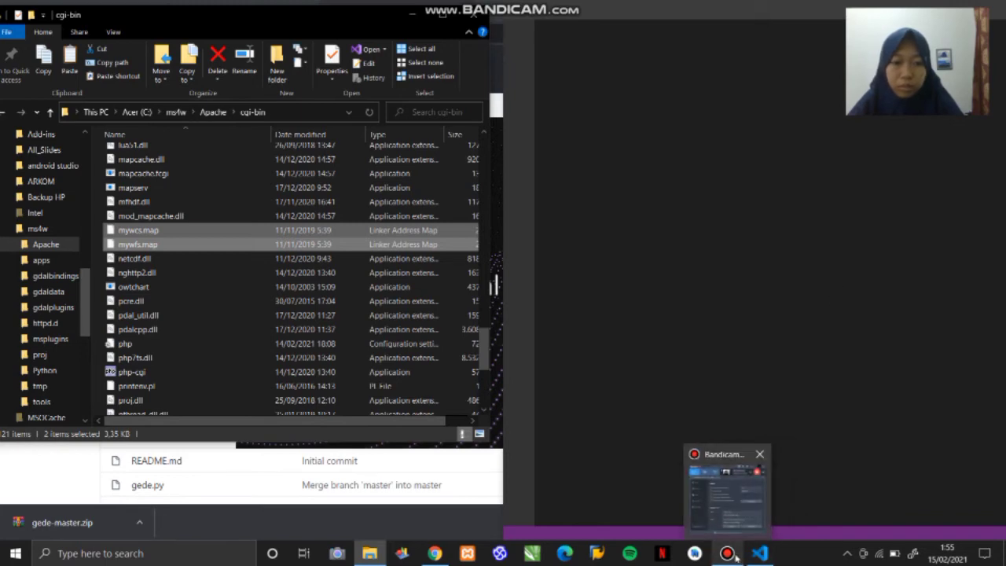
click(732, 554)
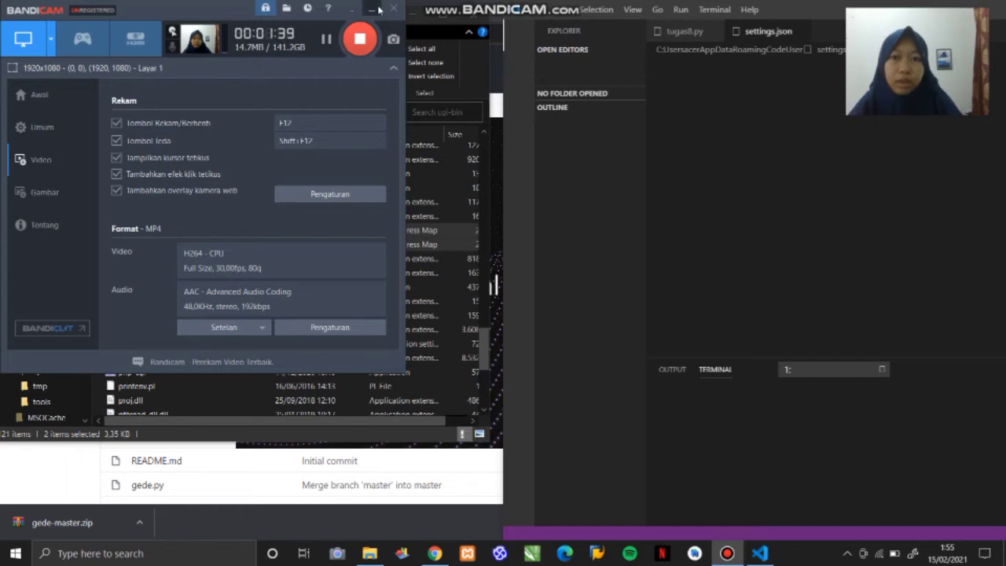
click(367, 8)
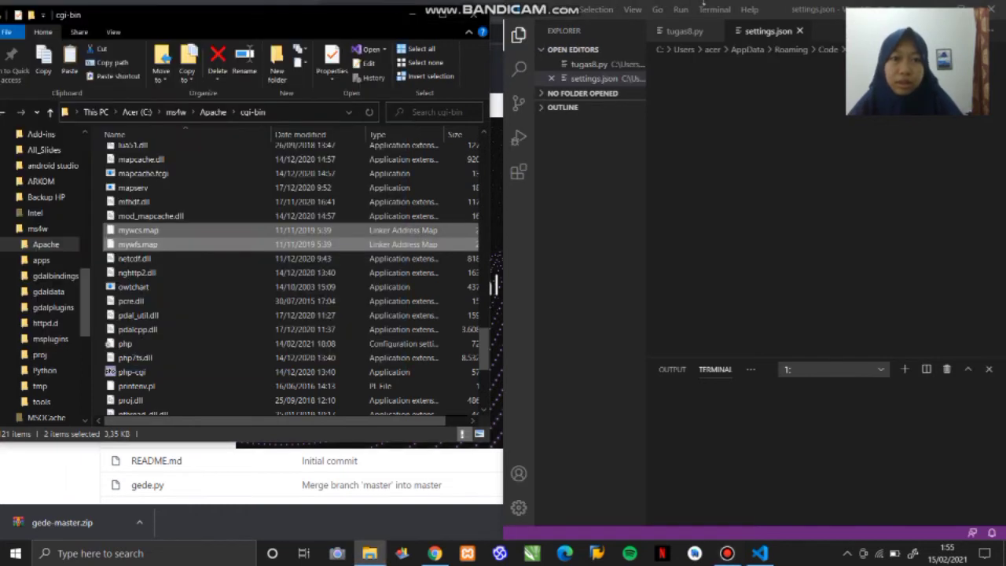
- Bring up the dialog for opening a file in Visual Studio Code and close the extra Visual Studio window
double_click(774, 12)
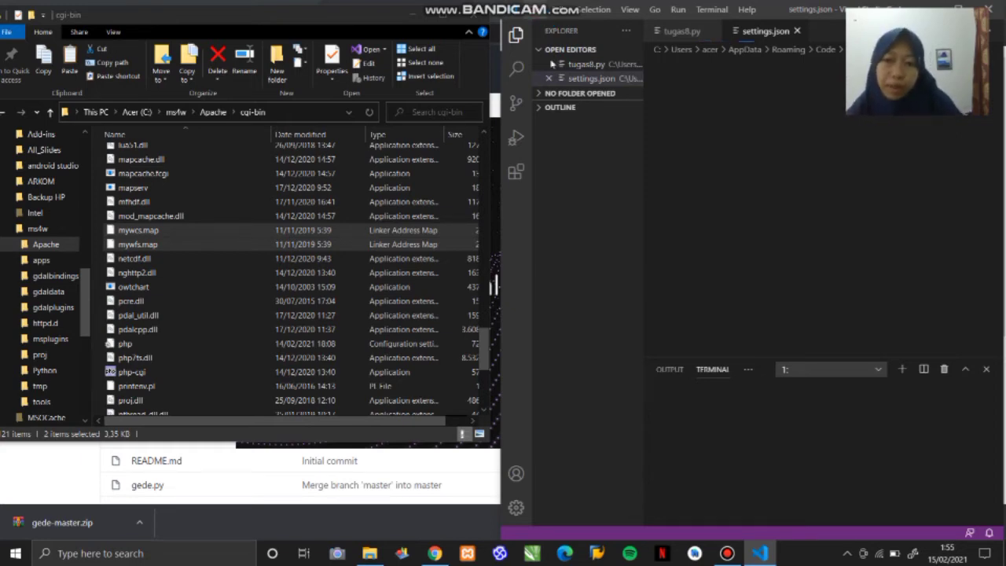
key(alt+f)
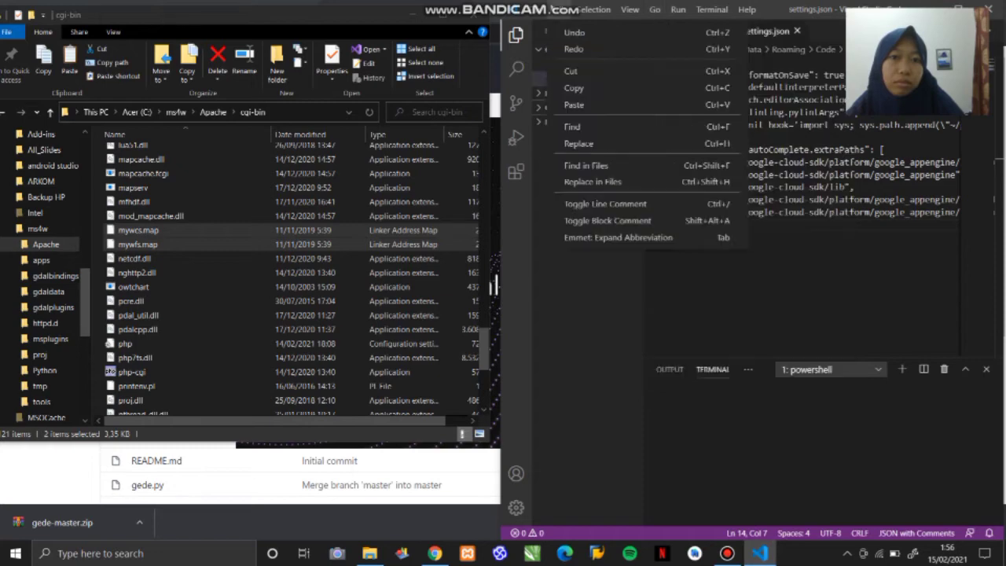
click(559, 11)
click(534, 9)
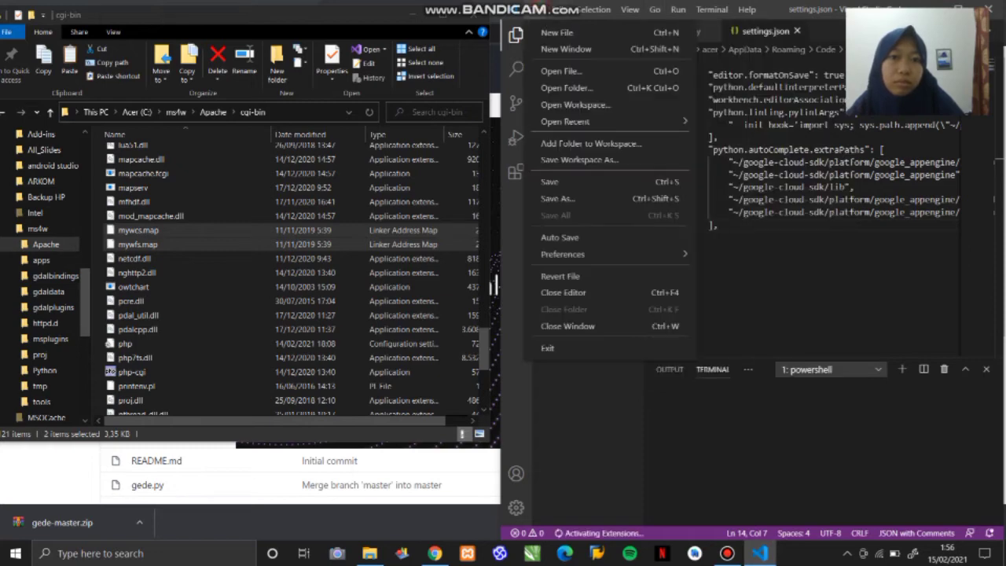
click(561, 71)
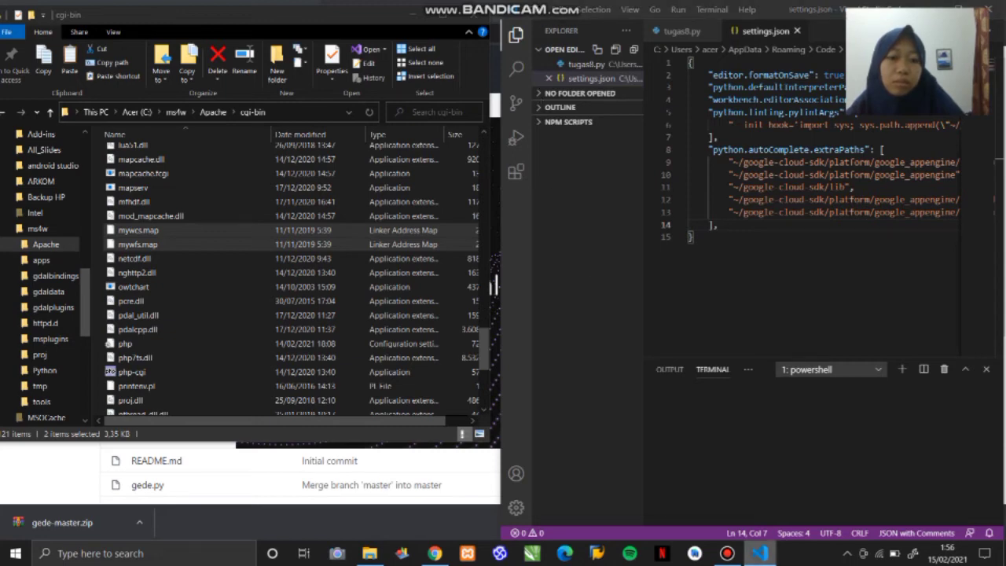
mouse_move(757, 546)
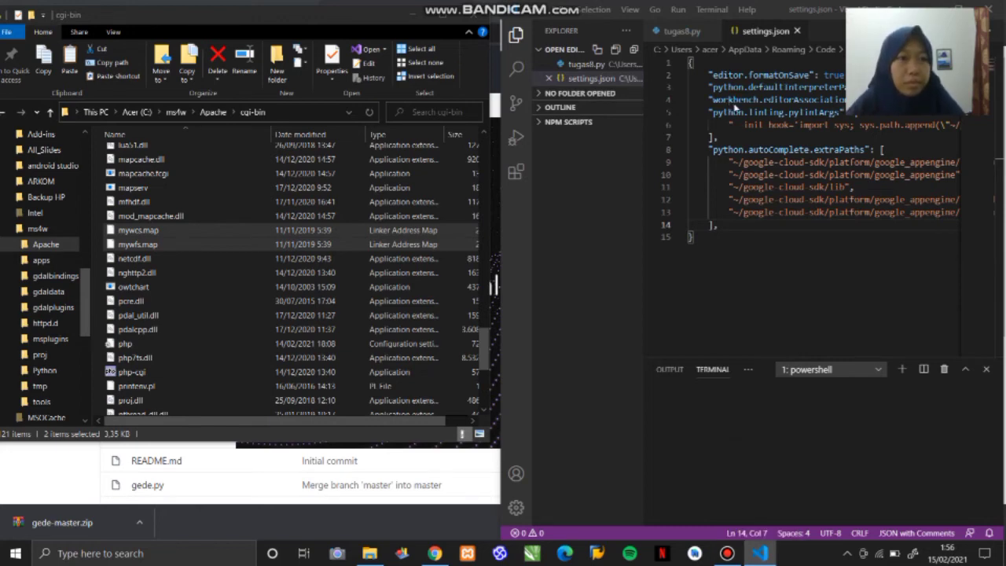
key(ctrl+o)
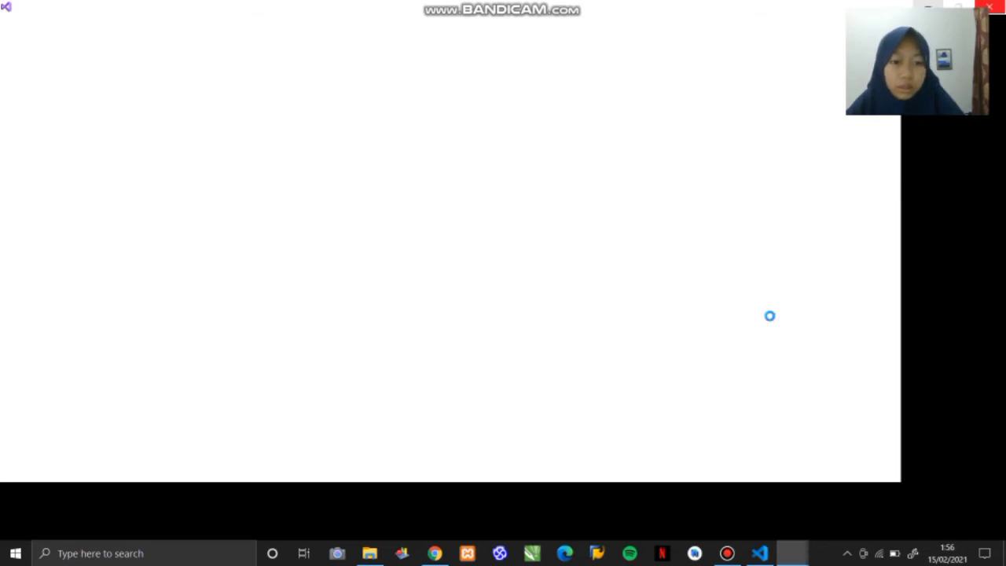
mouse_move(786, 560)
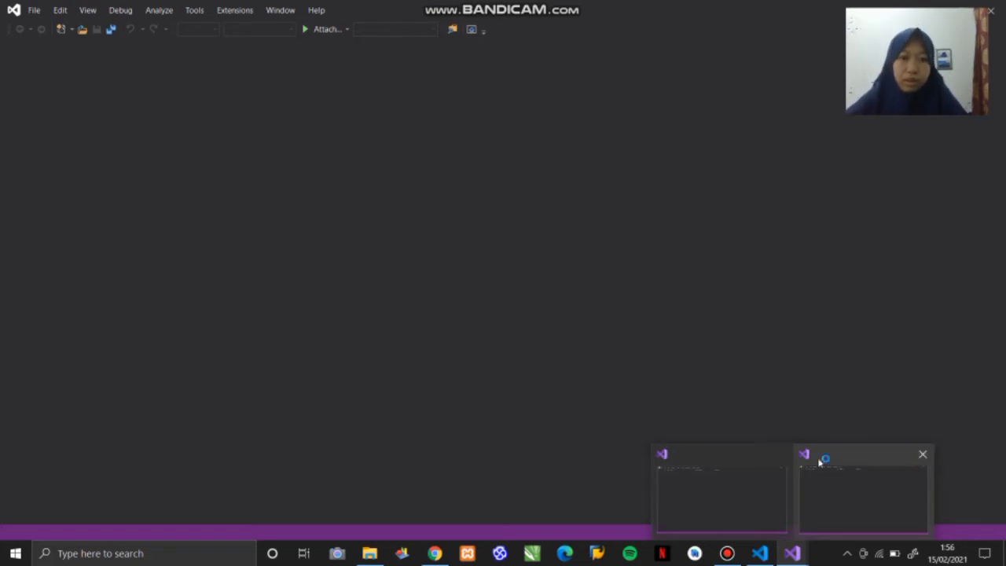
click(924, 453)
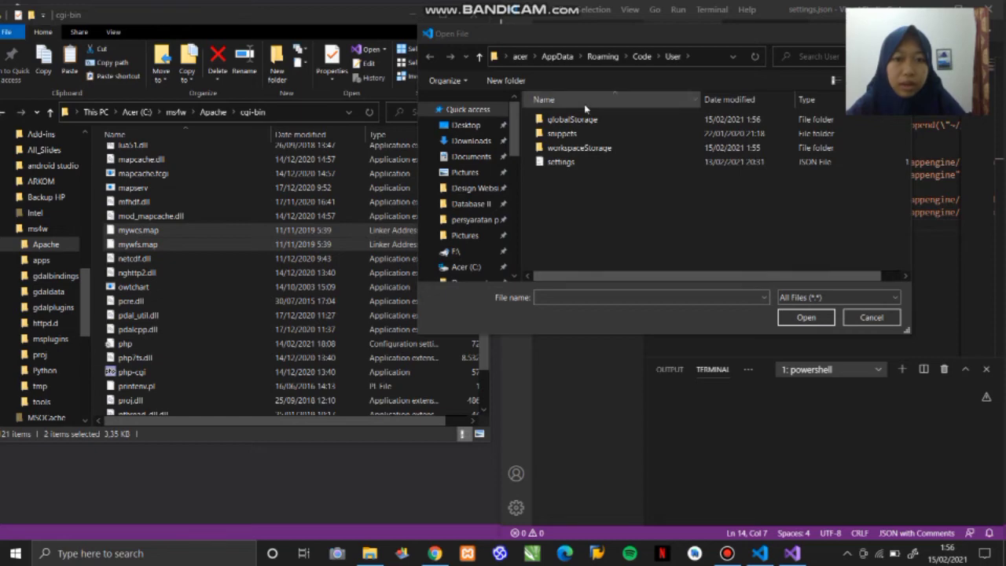
- Open mywfs.map from C: > ms4w > Apache > cgi-bin for editing
click(512, 127)
drag(511, 127, 506, 242)
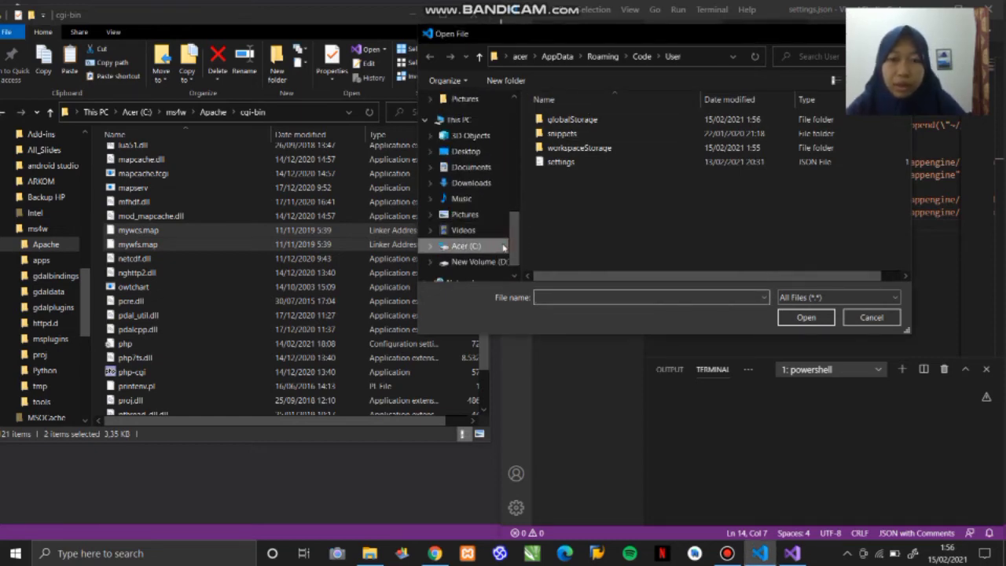
click(503, 247)
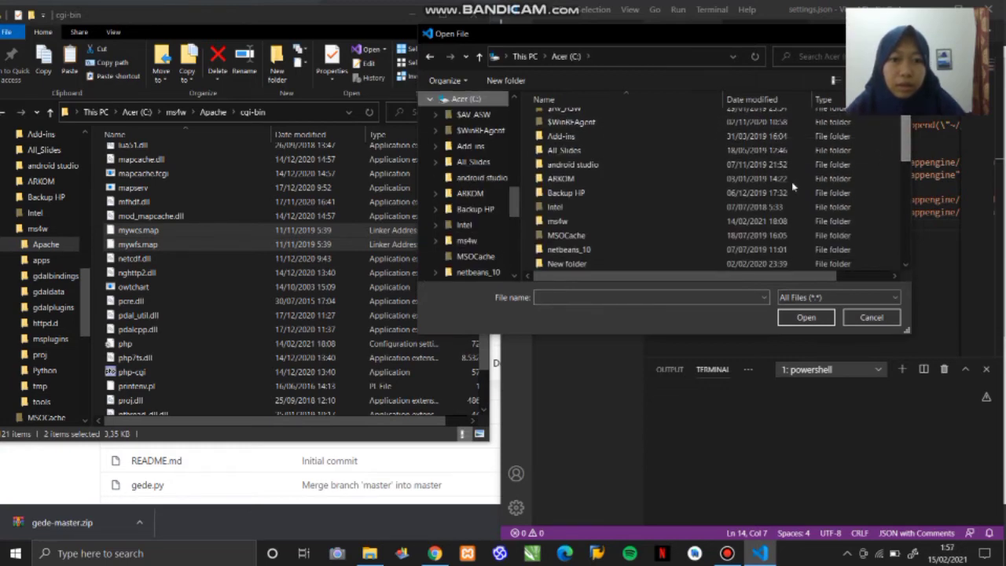
double_click(704, 231)
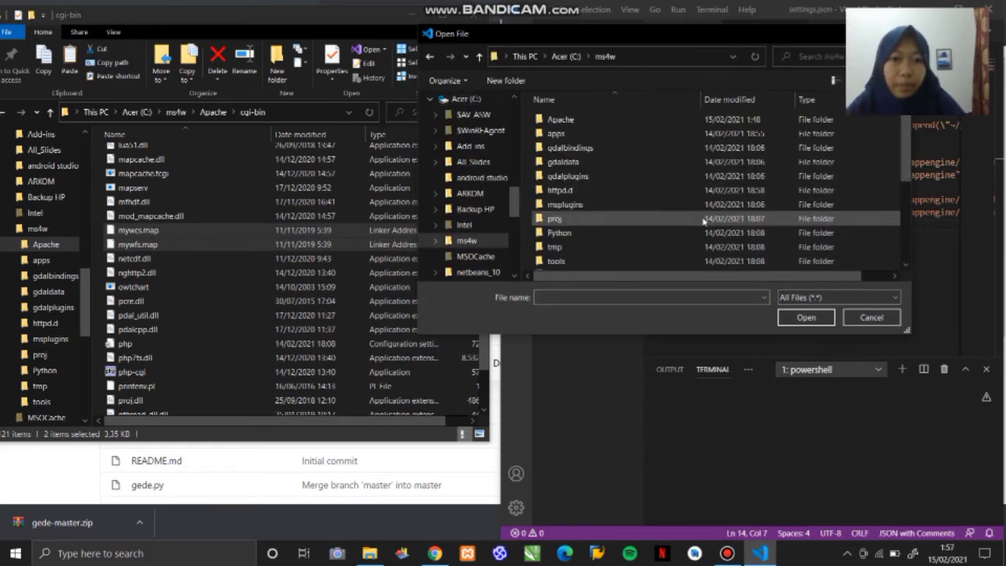
double_click(640, 119)
double_click(641, 130)
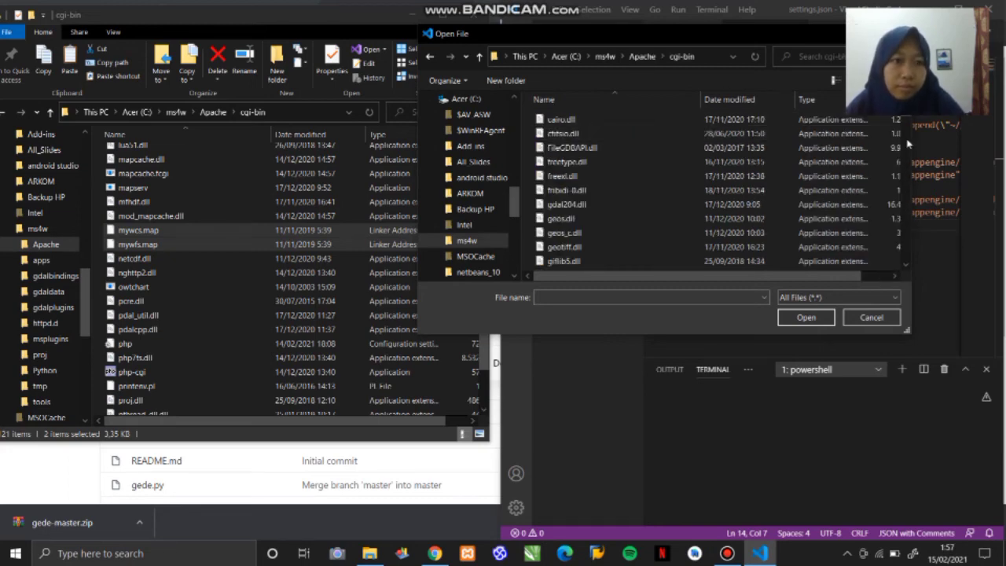
scroll(908, 143, down, 3)
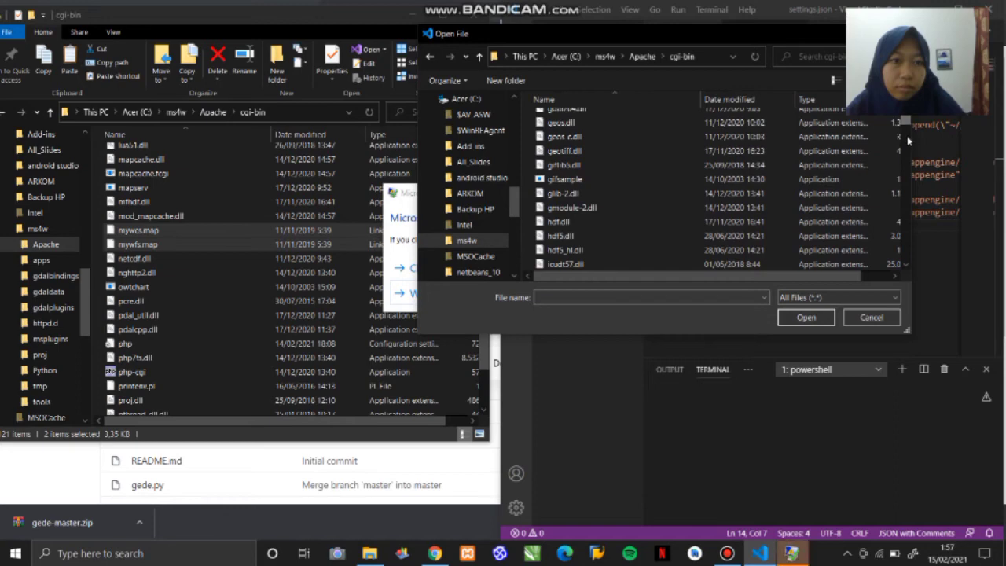
drag(908, 122, 915, 224)
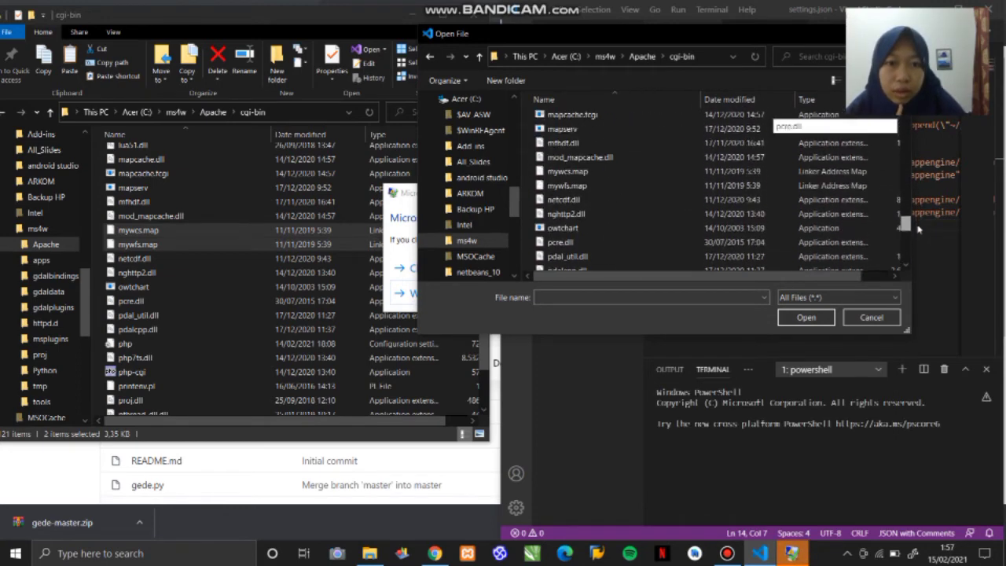
click(637, 187)
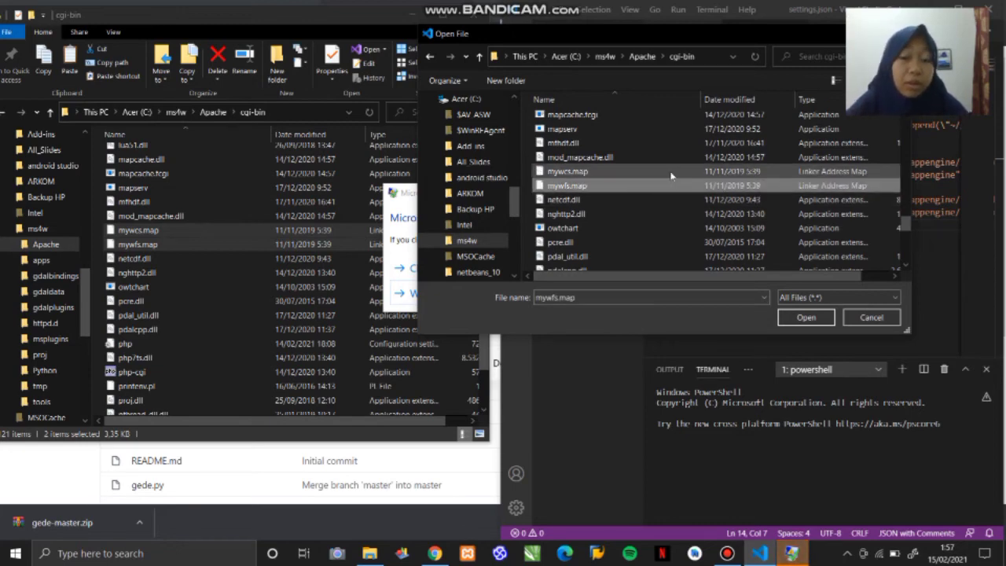
click(820, 323)
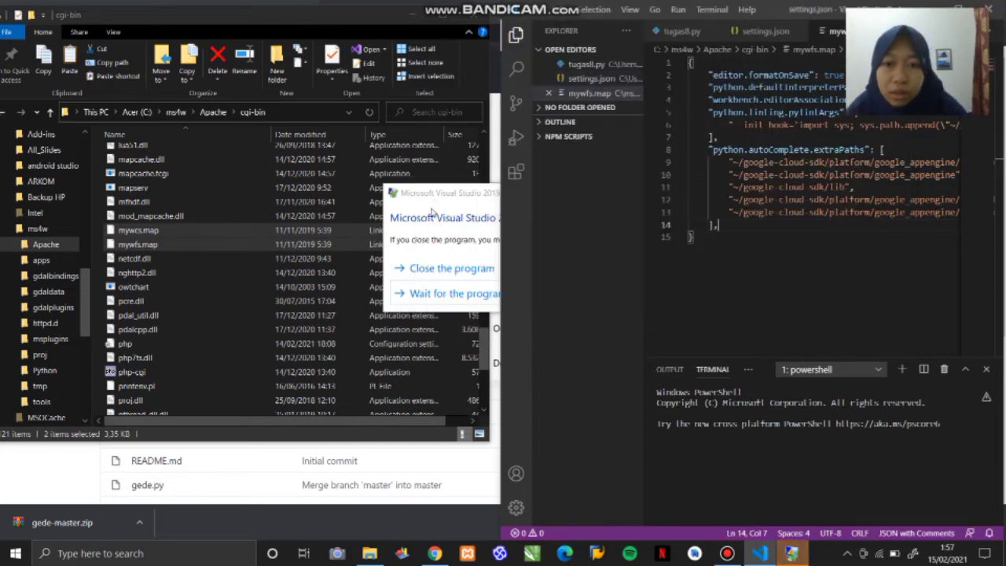
key(ctrl+o)
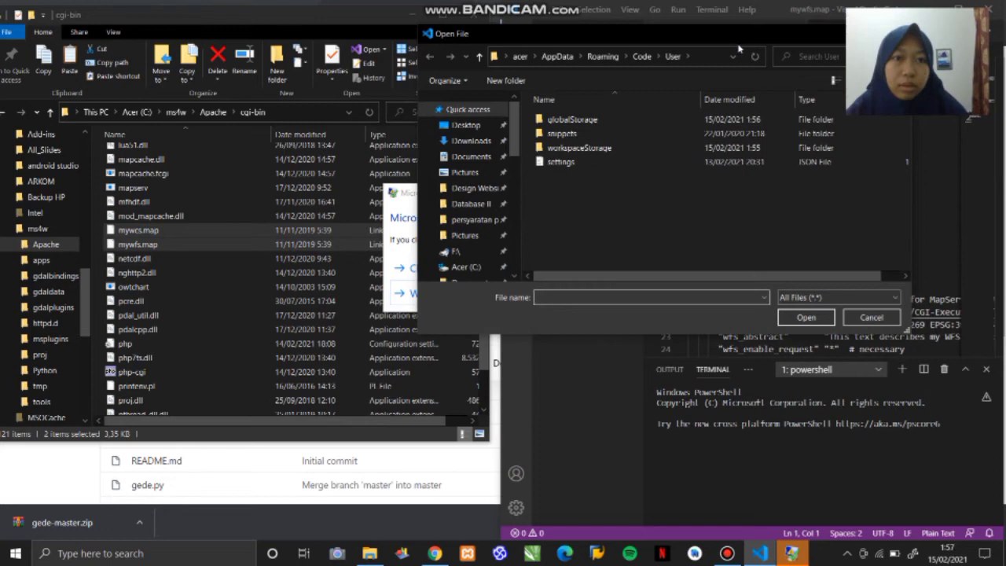
drag(731, 33, 506, 98)
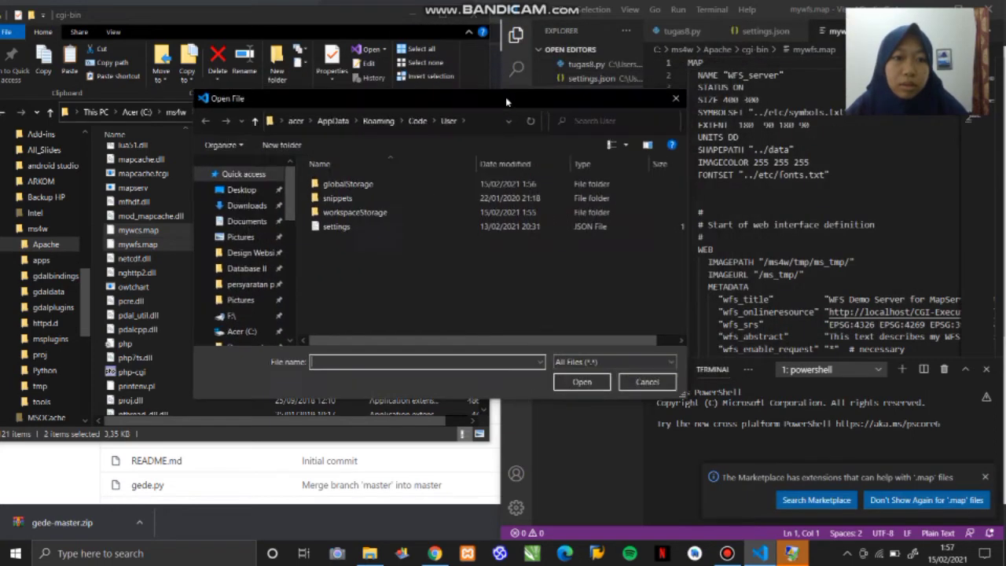
click(676, 101)
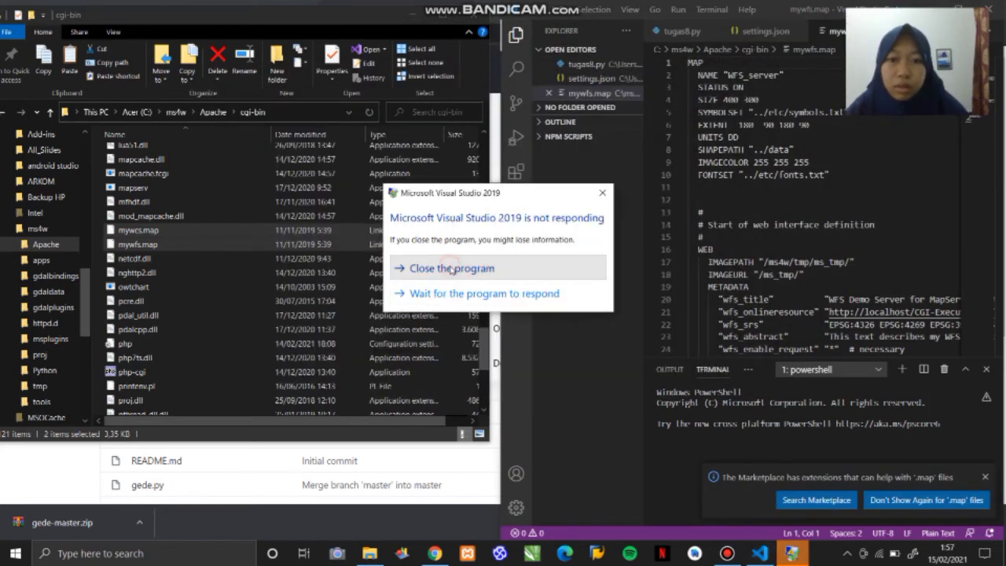
- Close the unresponsive Visual Studio 2019 program and hide the terminal and file explorer around the mywfs.map code
click(450, 270)
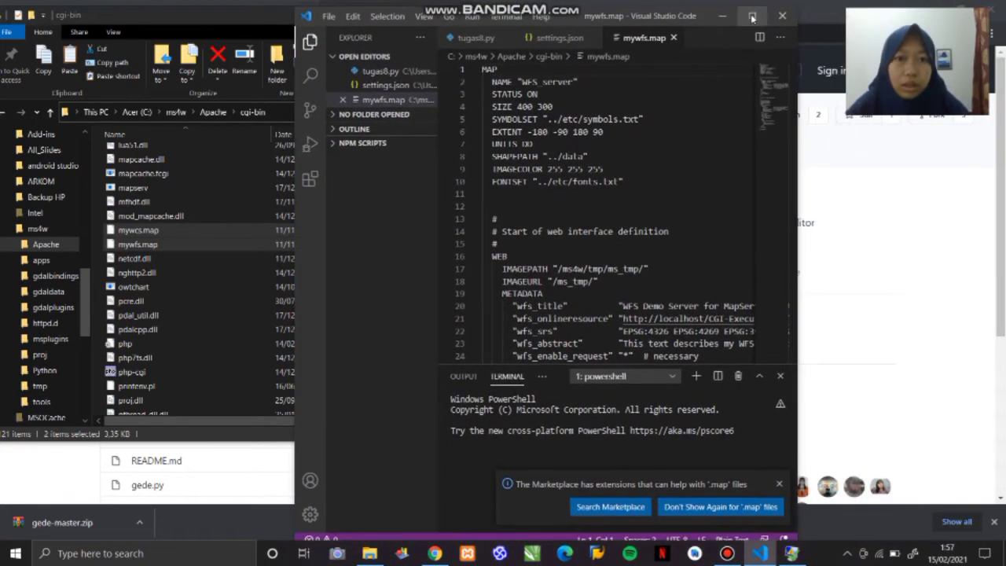
click(635, 105)
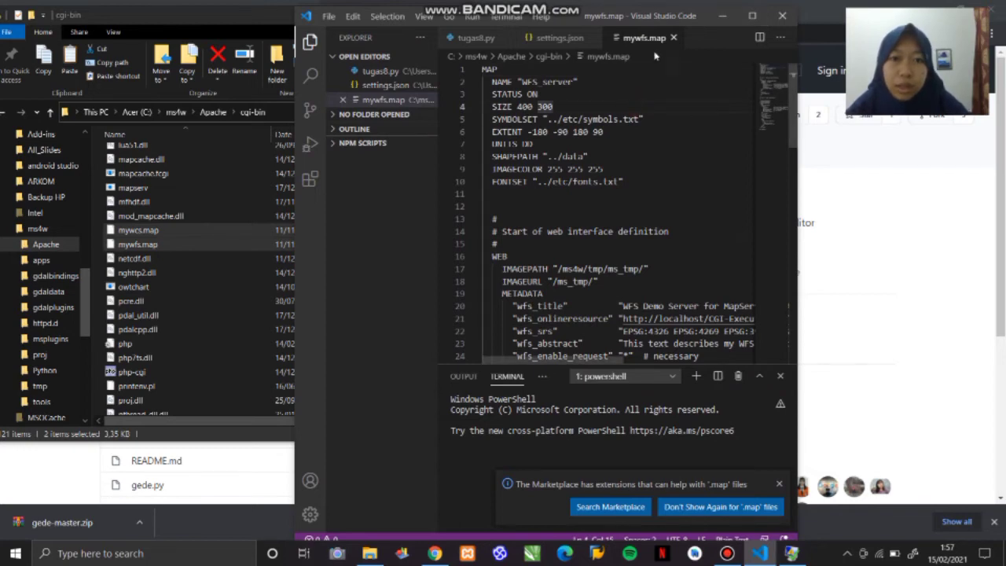
click(780, 376)
click(669, 202)
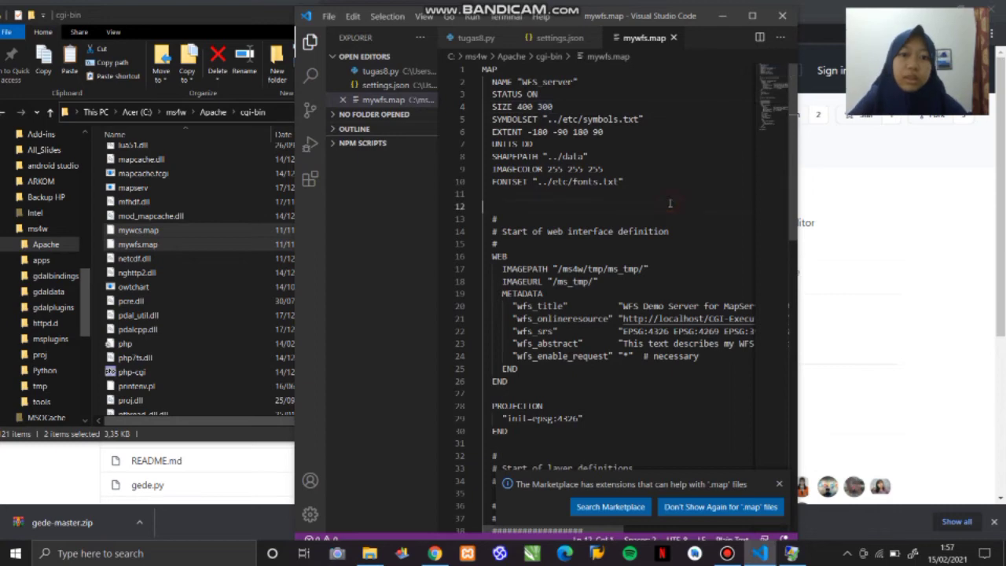
key(ctrl+b)
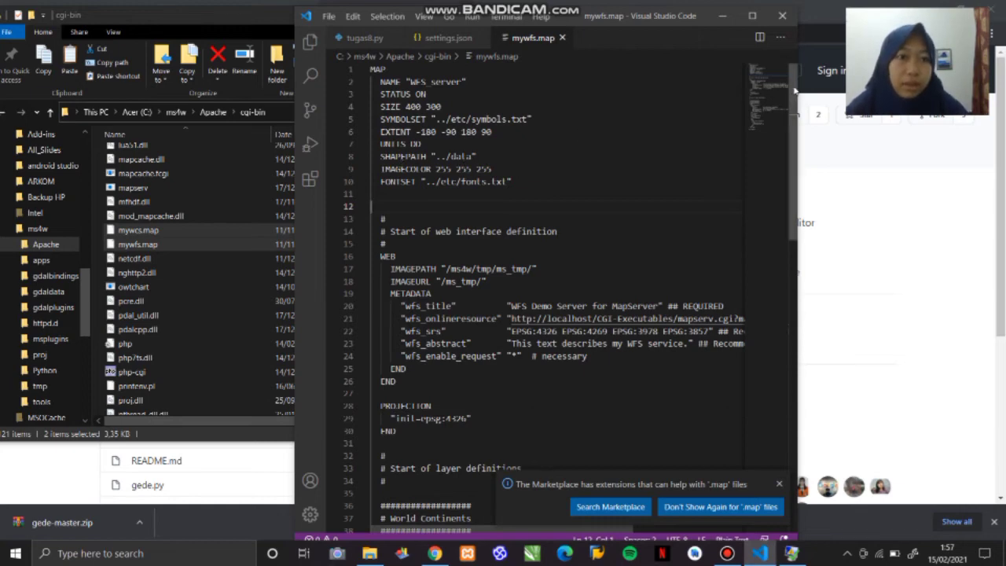
- Dismiss the .map extension suggestion and replace CGI-Executables with cgi-bin in the wfs_onlineresource URL on line 21
scroll(793, 90, down, 1)
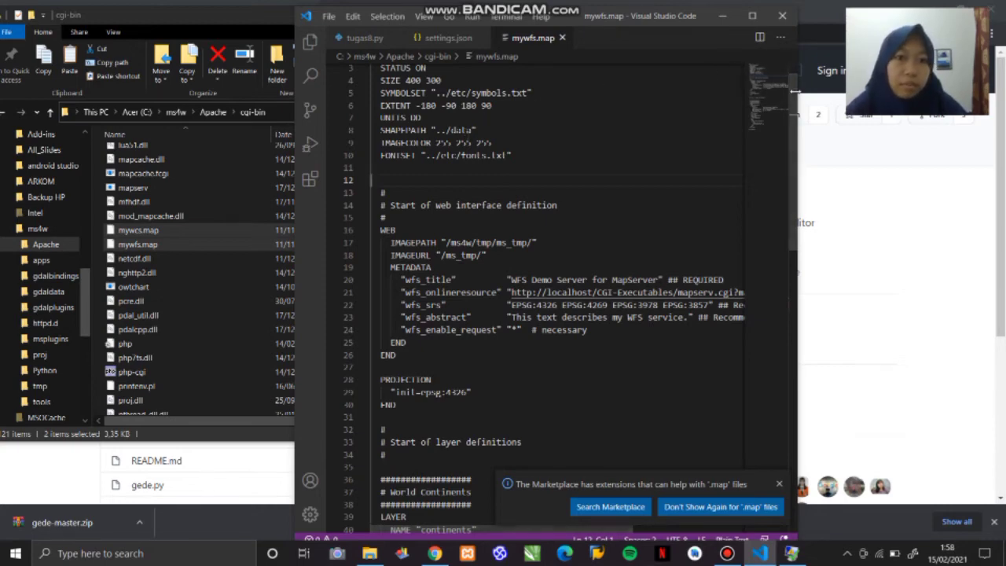
drag(794, 86, 794, 111)
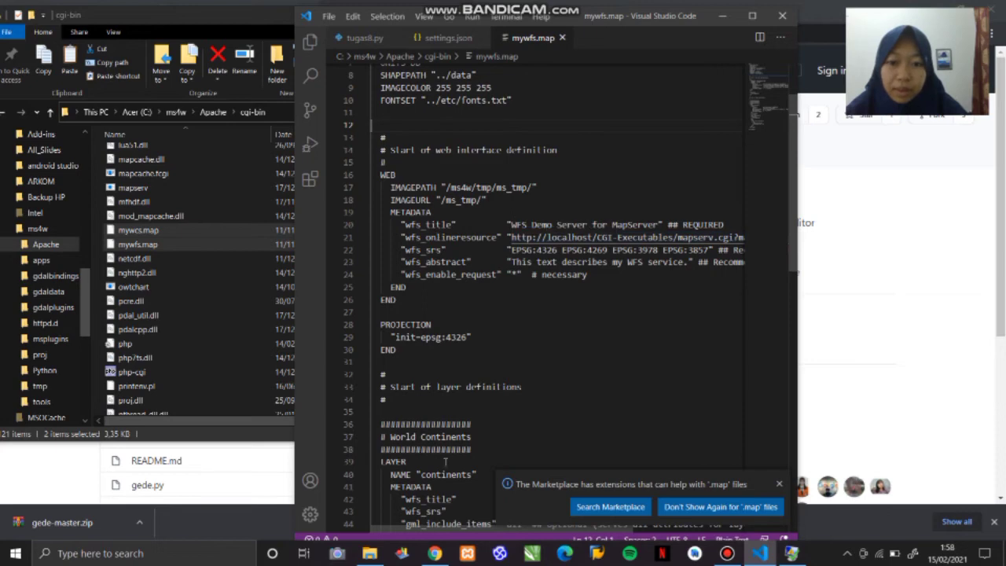
click(780, 484)
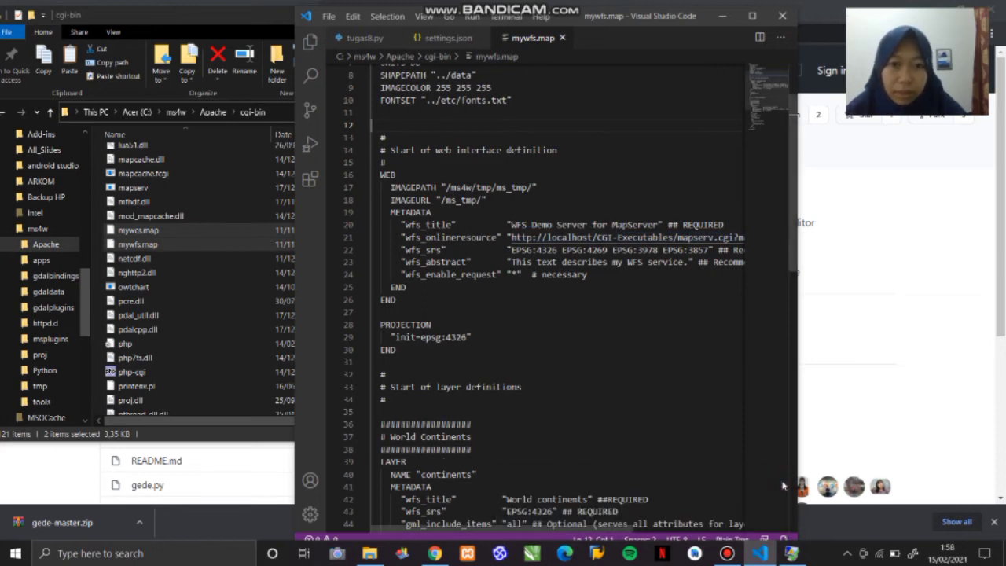
click(619, 238)
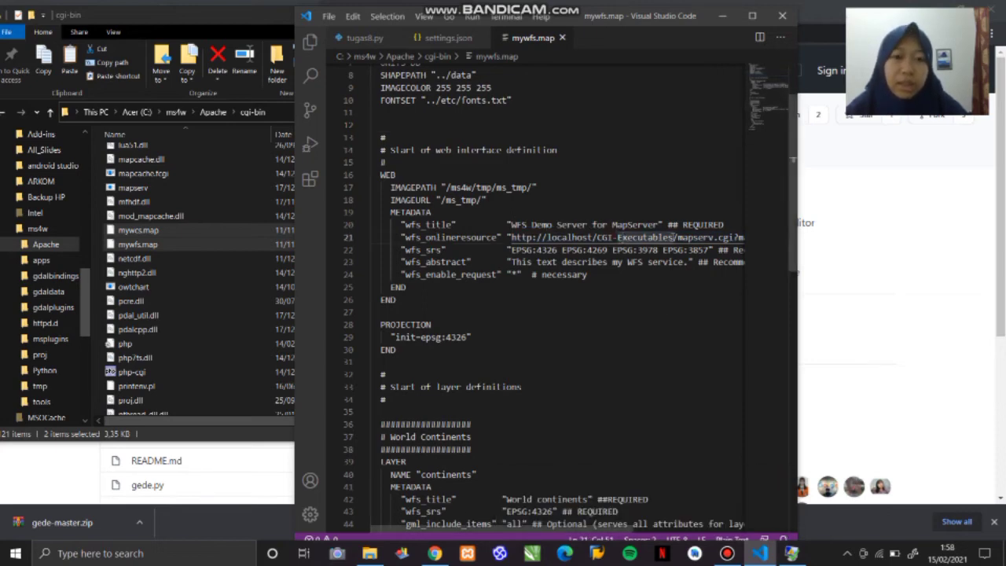
click(671, 237)
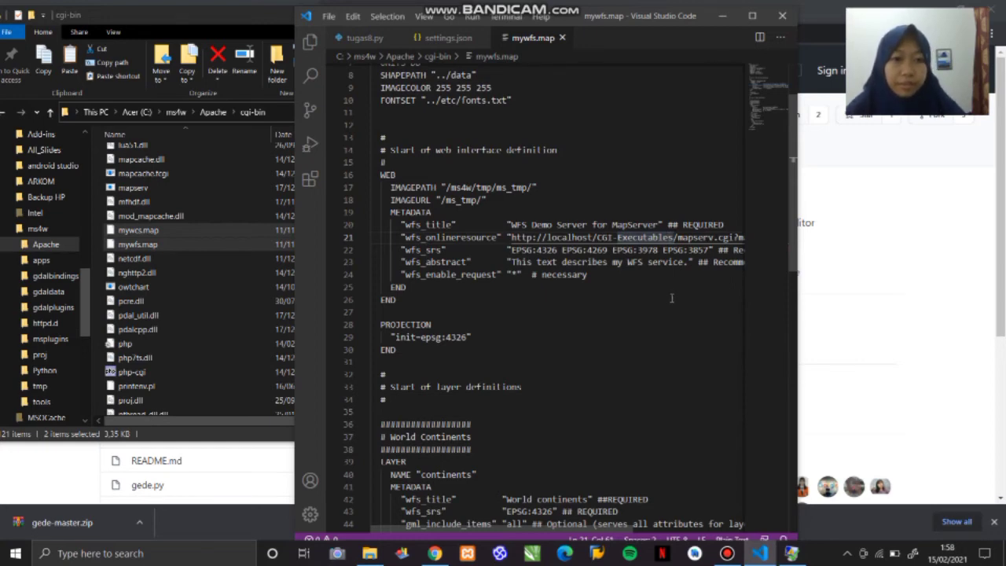
key(BackSpace)
key(BackSpace)
key(BackSpace)
key(BackSpace)
key(BackSpace)
key(BackSpace)
key(BackSpace)
key(BackSpace)
key(BackSpace)
key(BackSpace)
key(BackSpace)
key(BackSpace)
key(BackSpace)
key(BackSpace)
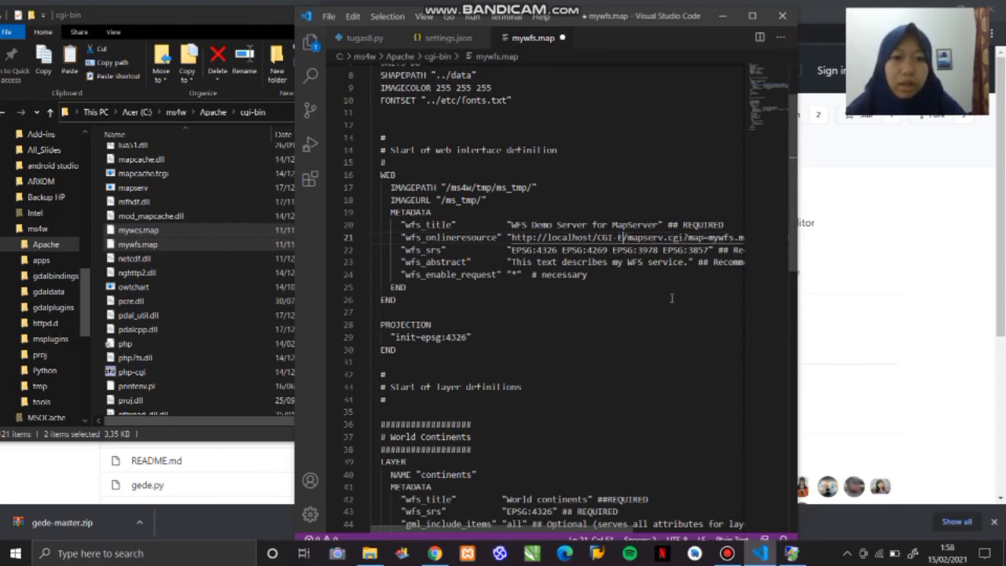
key(BackSpace)
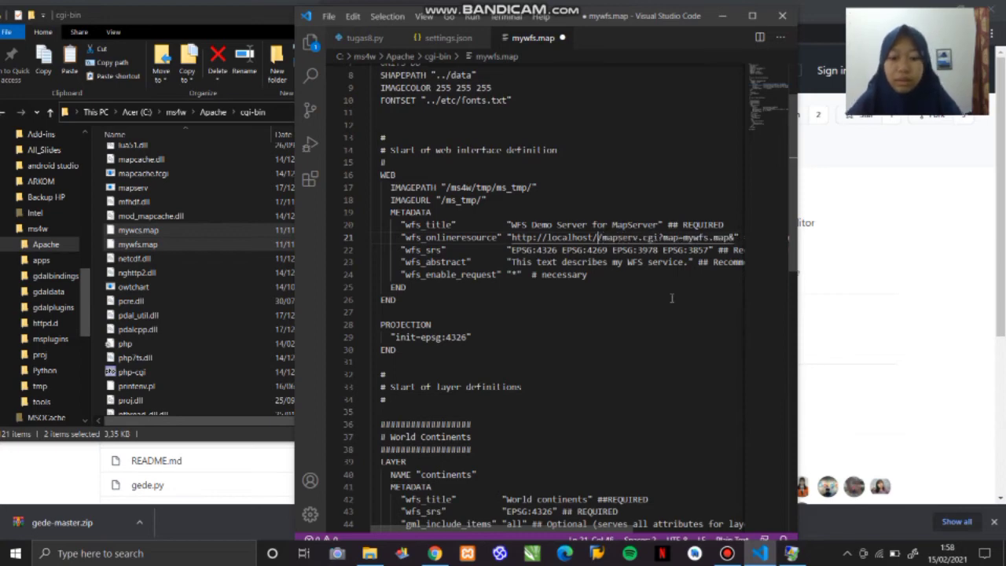
text(cgi)
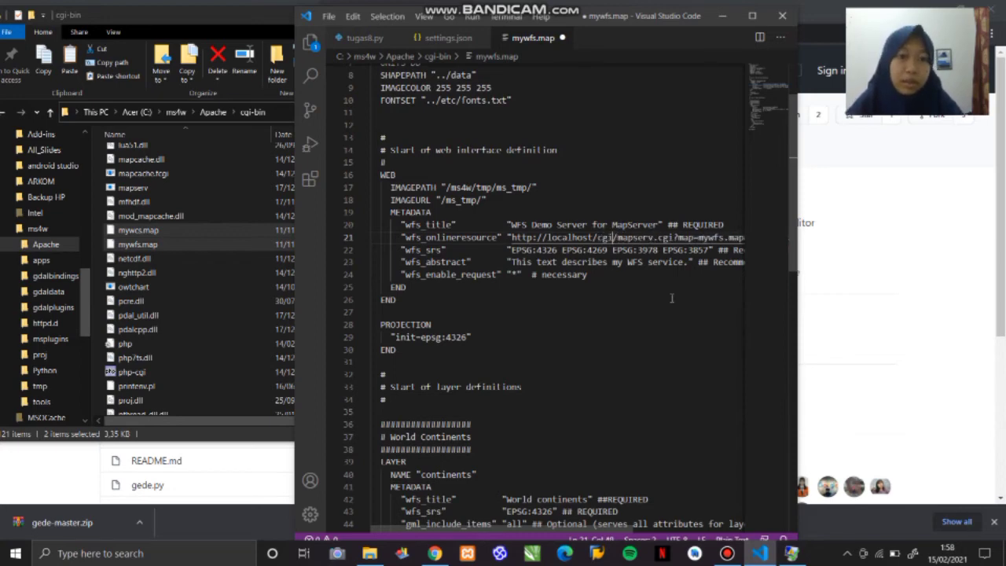
text(-bi)
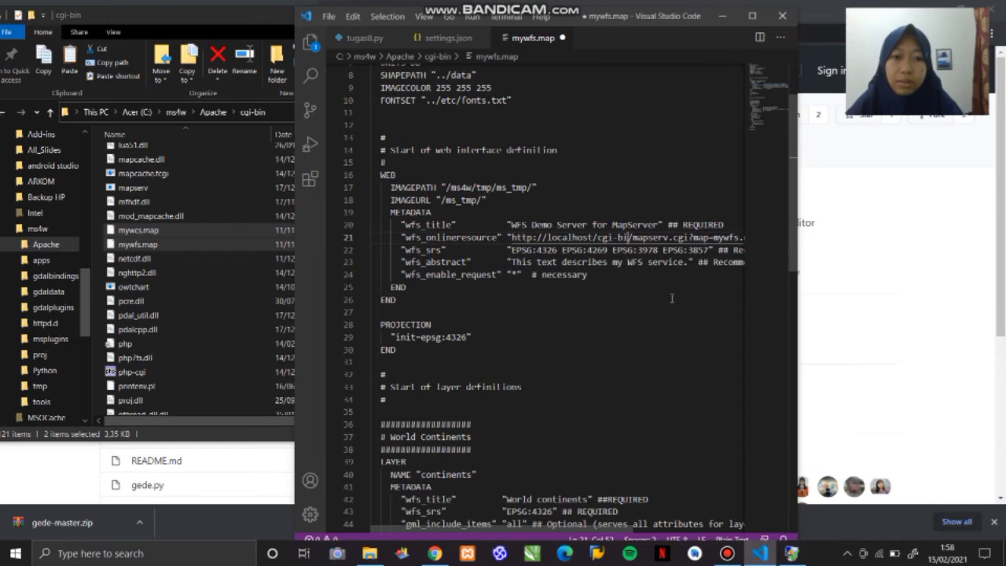
text(n)
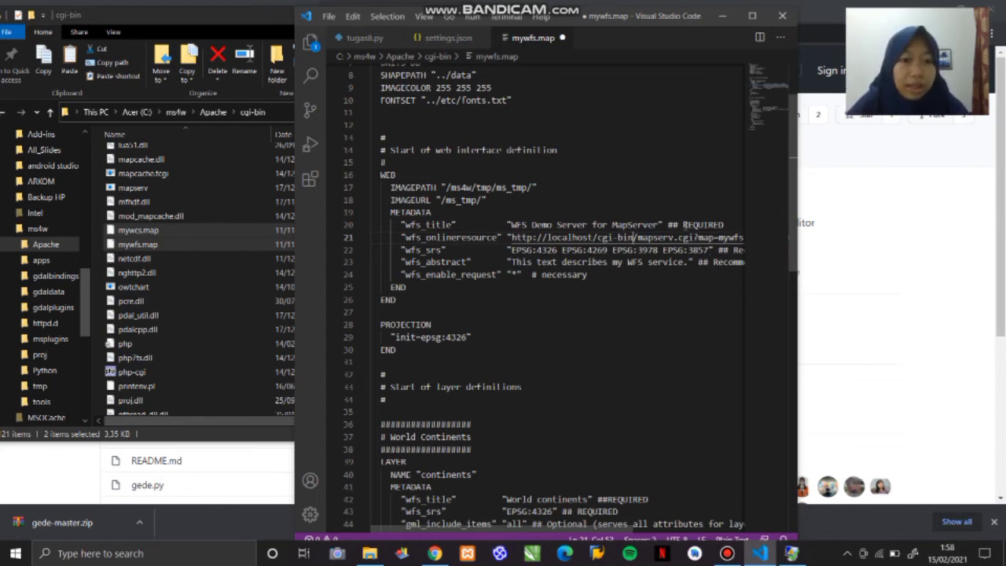
- Change mapserv.cgi to mapserv.exe in the wfs_onlineresource URL of mywfs.map
click(695, 237)
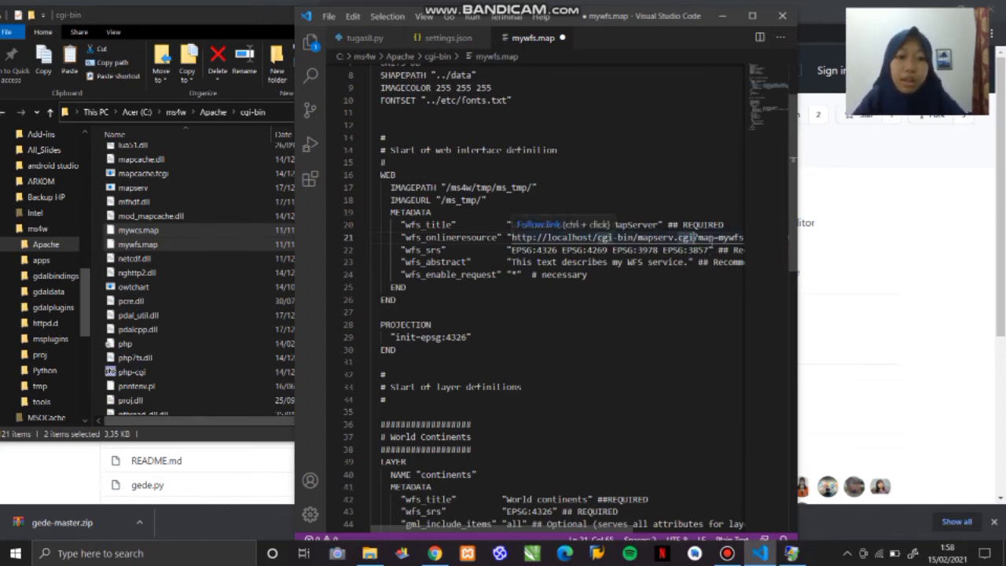
key(BackSpace)
key(BackSpace)
key(BackSpace)
text(exe)
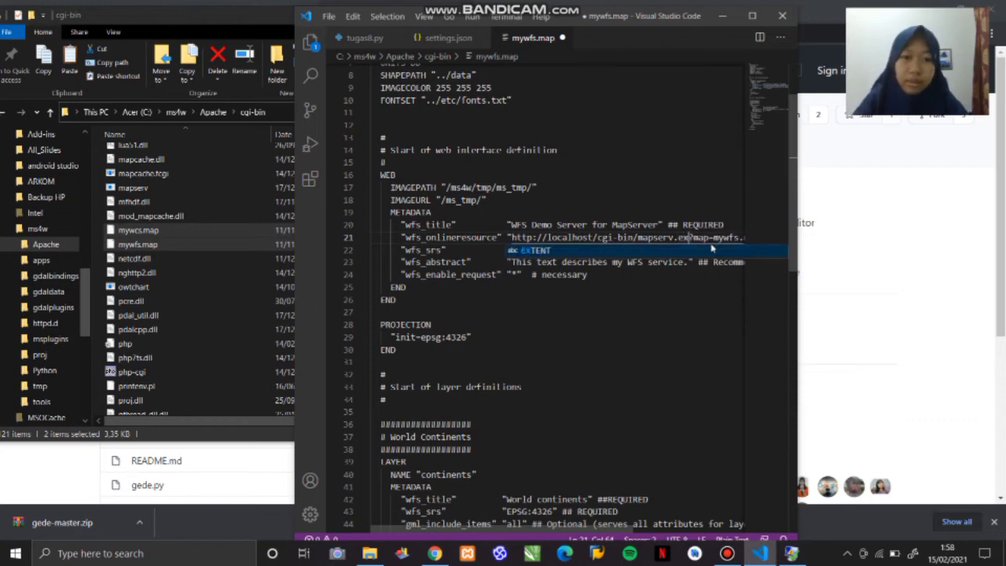
click(662, 350)
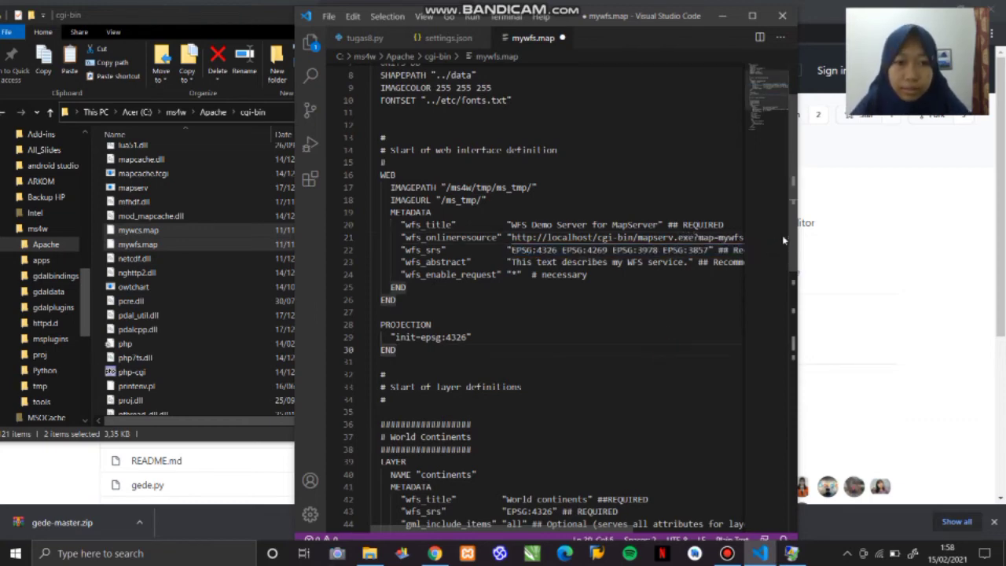
- Review the rest of mywfs.map and save the edited file
drag(543, 530, 495, 529)
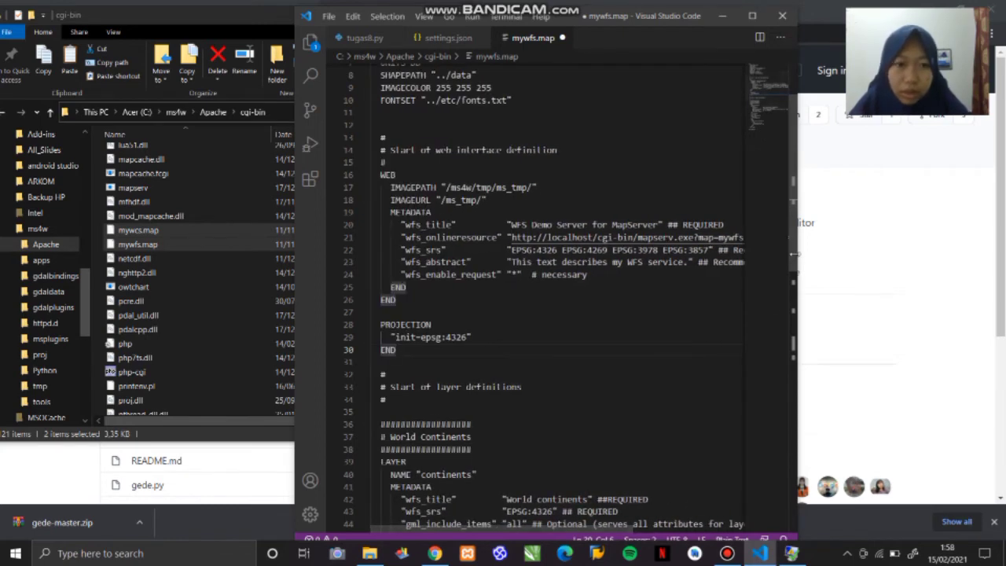
drag(793, 261, 799, 360)
scroll(794, 268, up, 9)
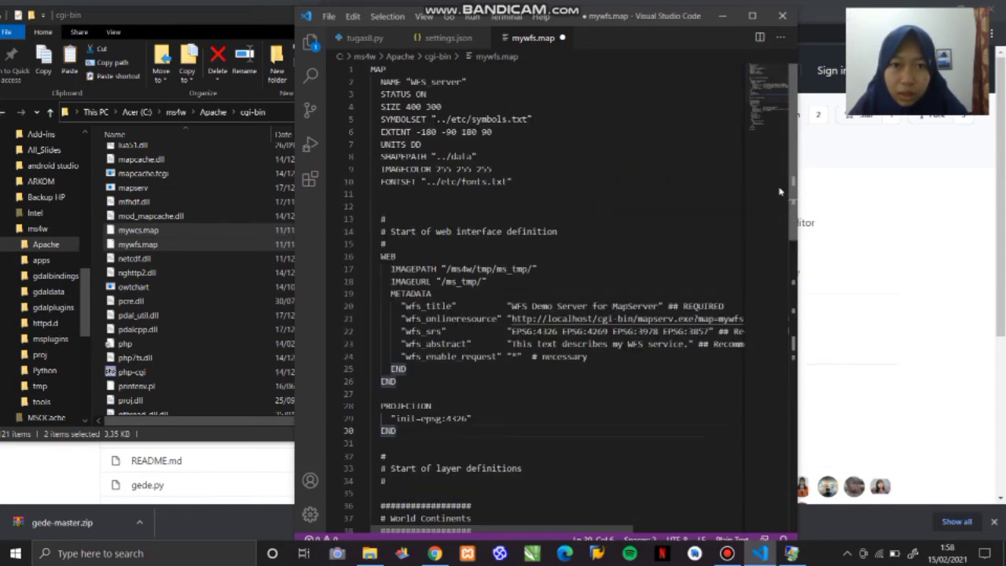
scroll(732, 228, down, 2)
scroll(732, 228, up, 1)
scroll(732, 228, up, 1)
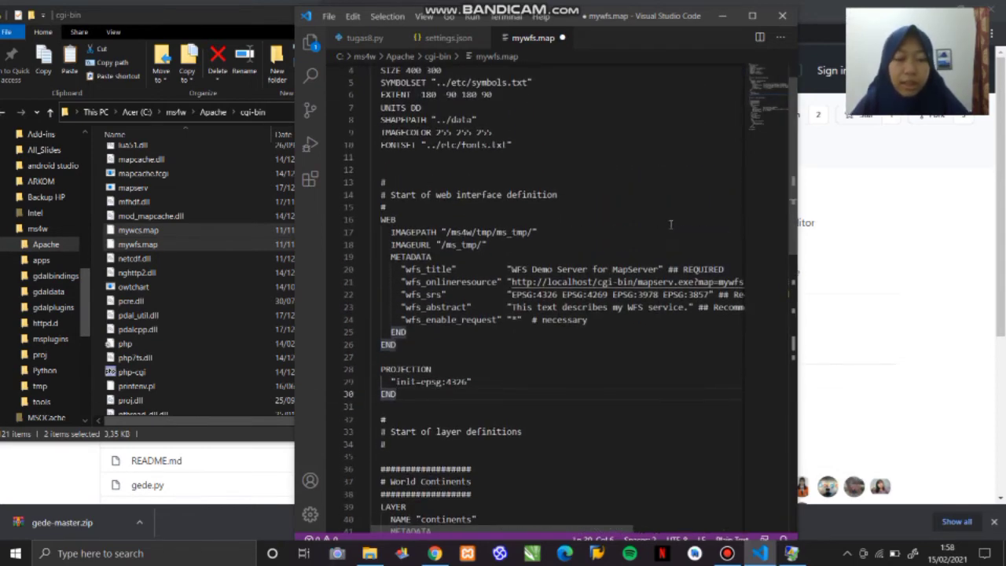
click(670, 225)
key(ctrl+s)
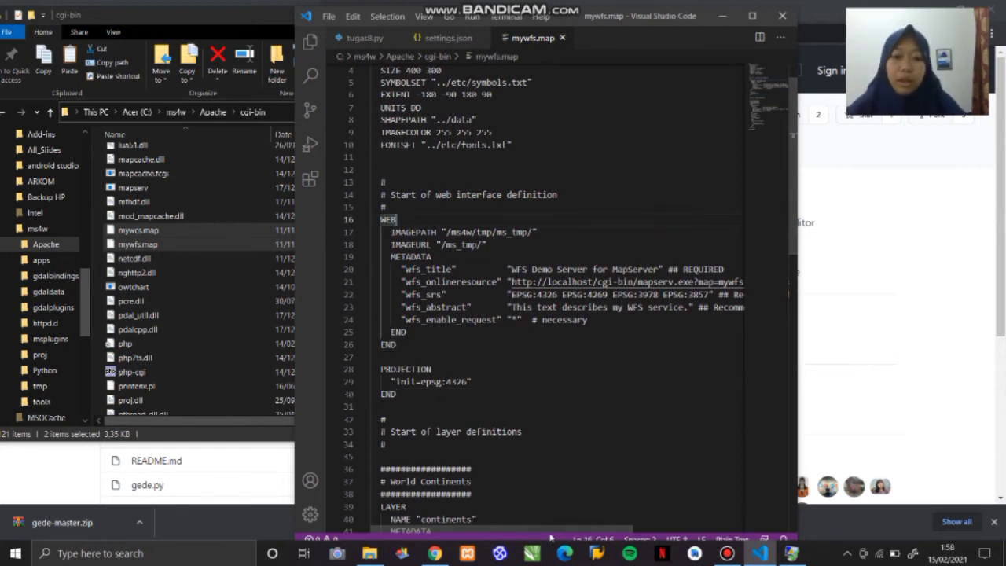
scroll(520, 514, right, 2)
scroll(519, 513, left, 2)
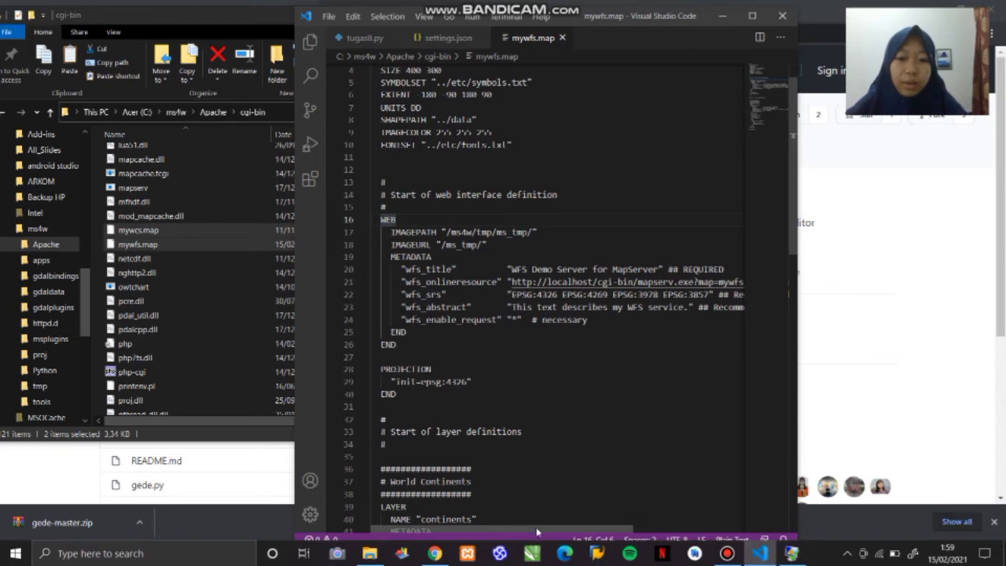
drag(537, 532, 633, 510)
click(514, 248)
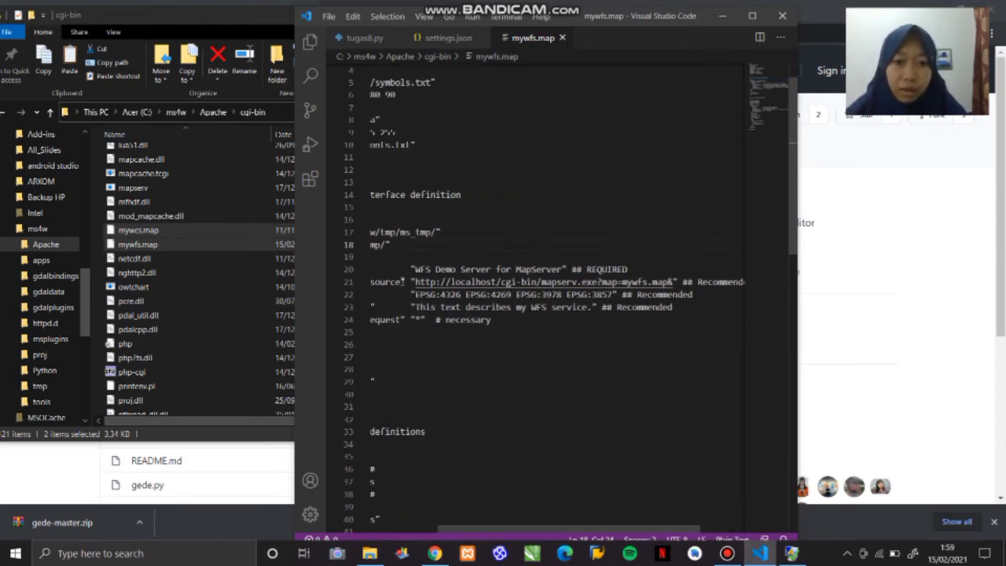
drag(416, 281, 673, 282)
key(ctrl+c)
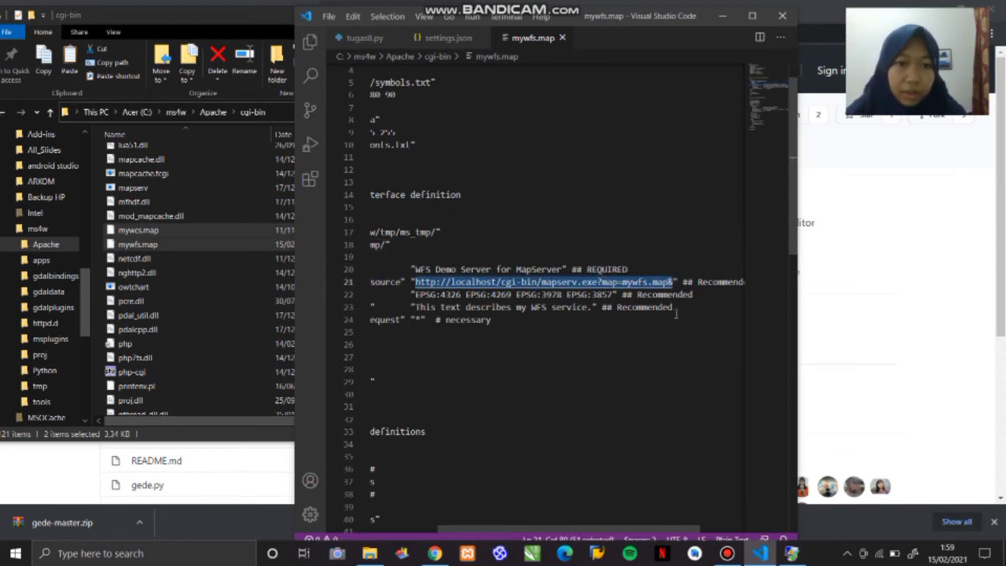
- Switch to Chrome and load localhost/cgi-bin/mapserv.exe?map=mywfs.map& in a new tab
click(723, 15)
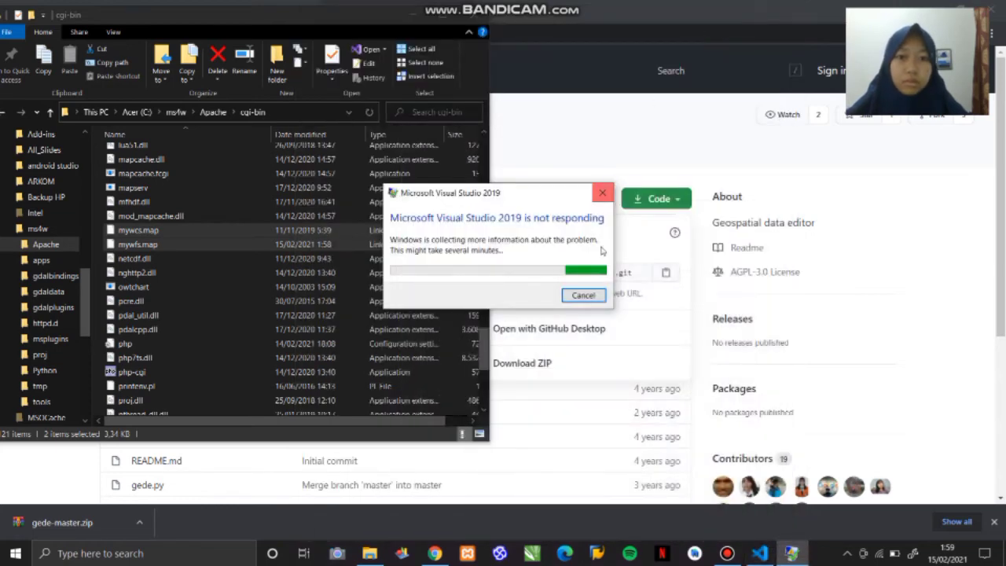
click(435, 554)
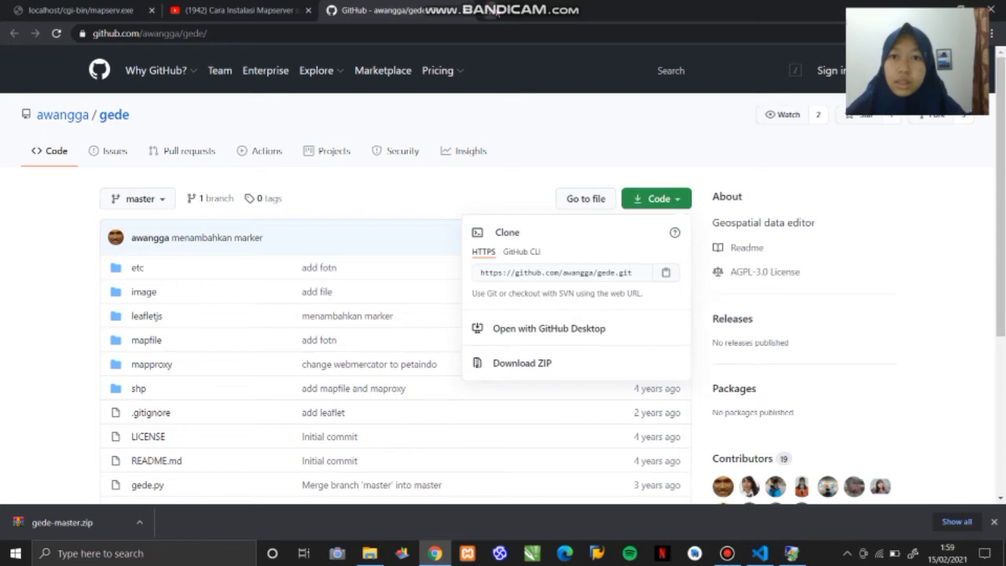
click(491, 10)
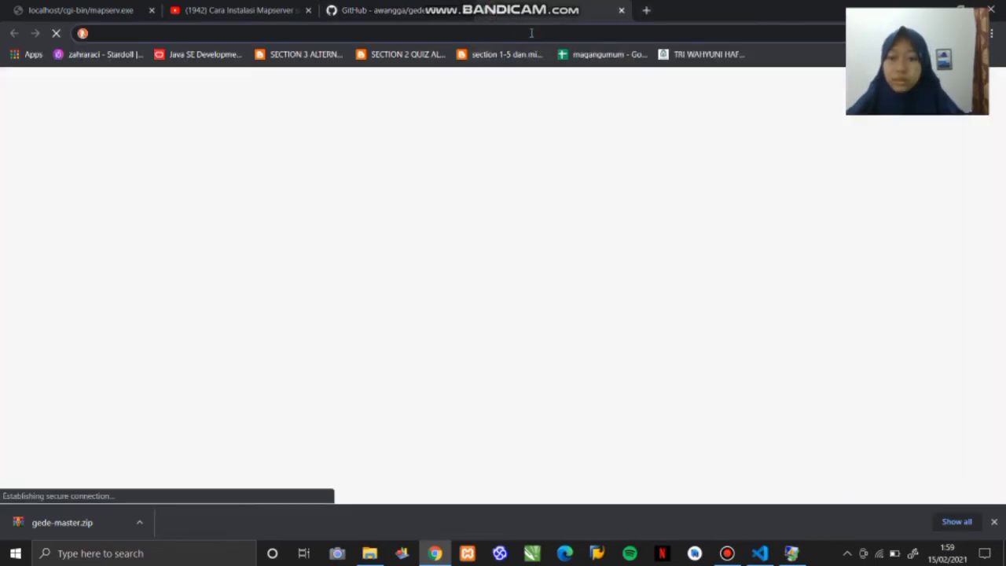
key(ctrl+v)
key(Return)
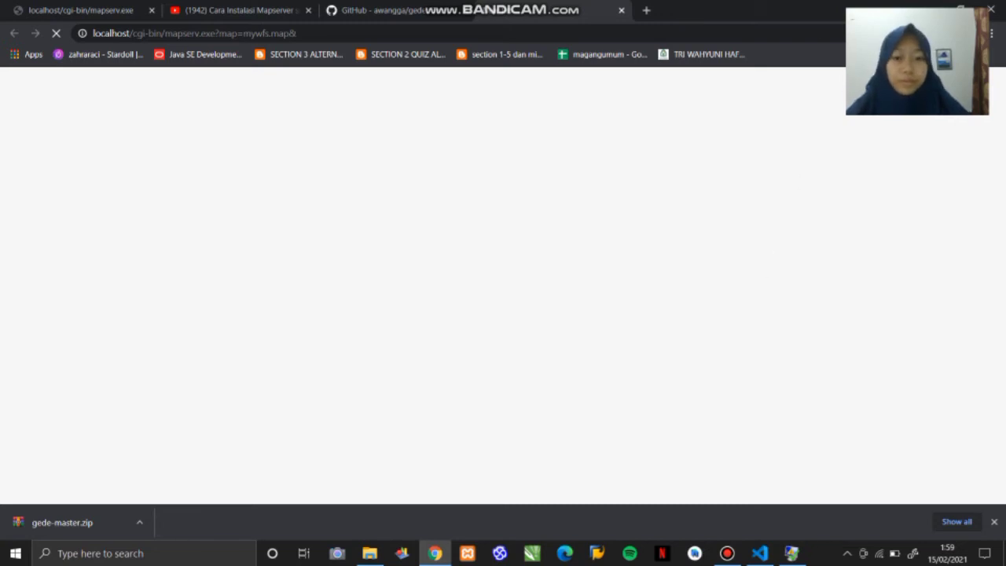
click(725, 559)
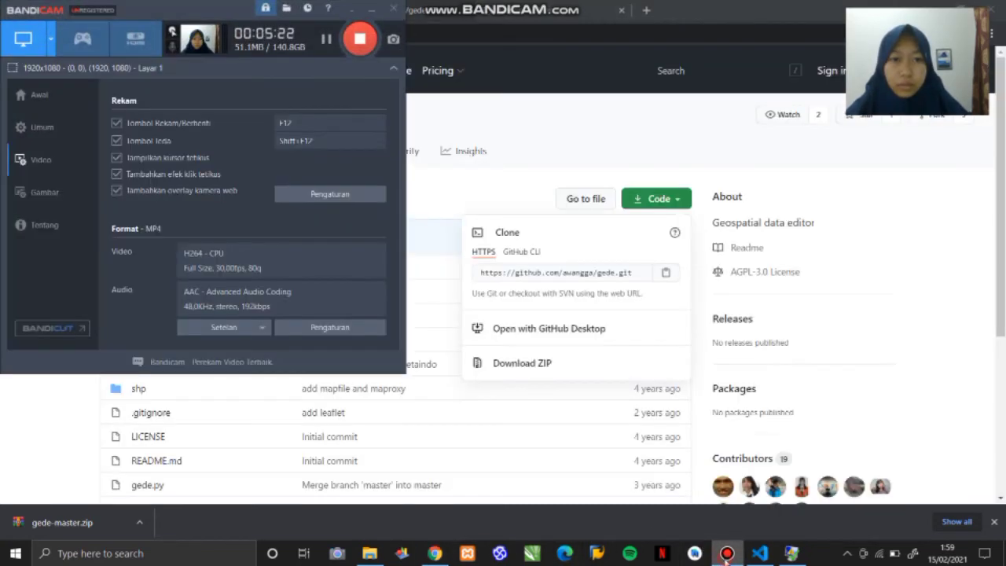
click(726, 558)
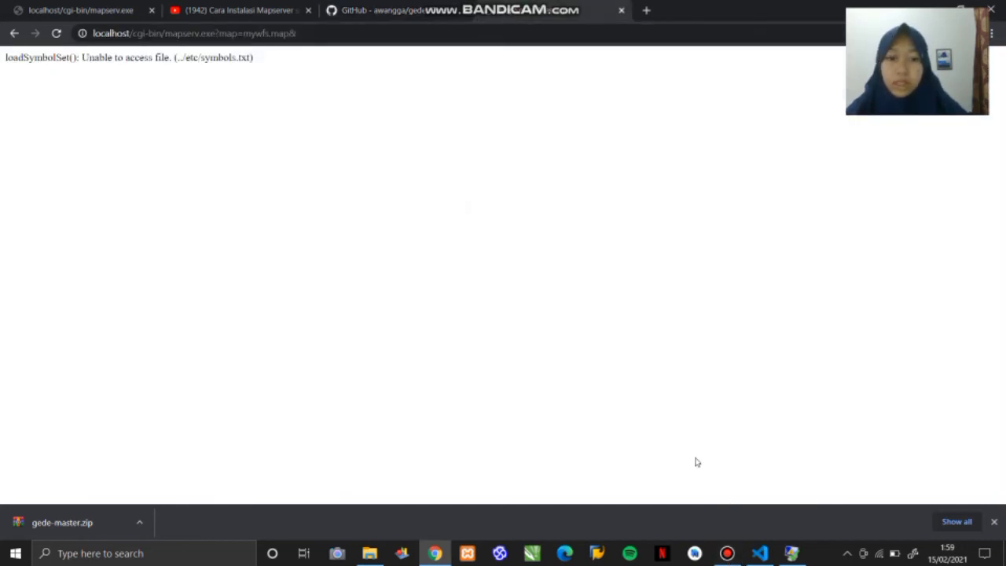
click(727, 554)
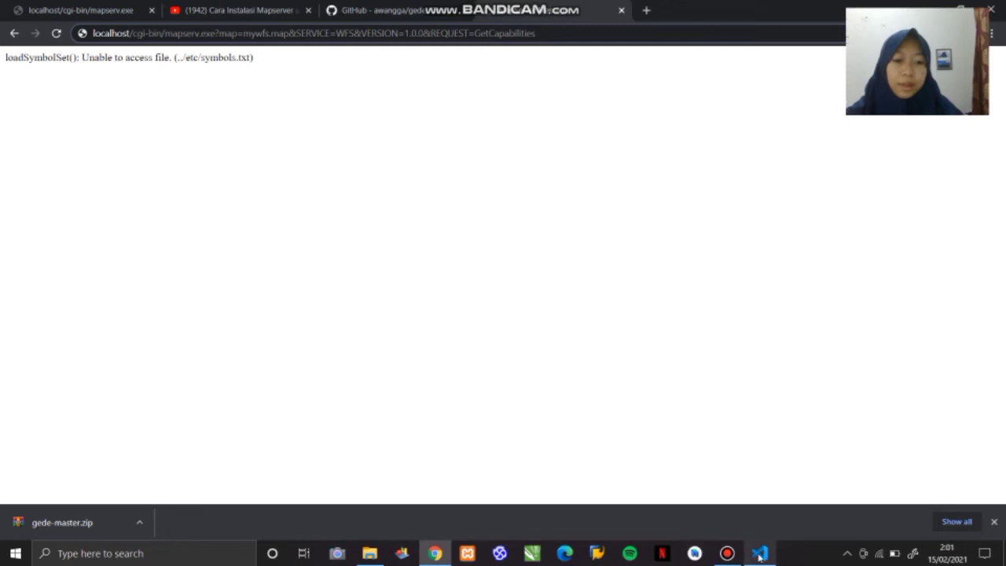
- Switch to Visual Studio Code and locate the continents layer's DATA path on line 50 of mywfs.map
mouse_move(760, 556)
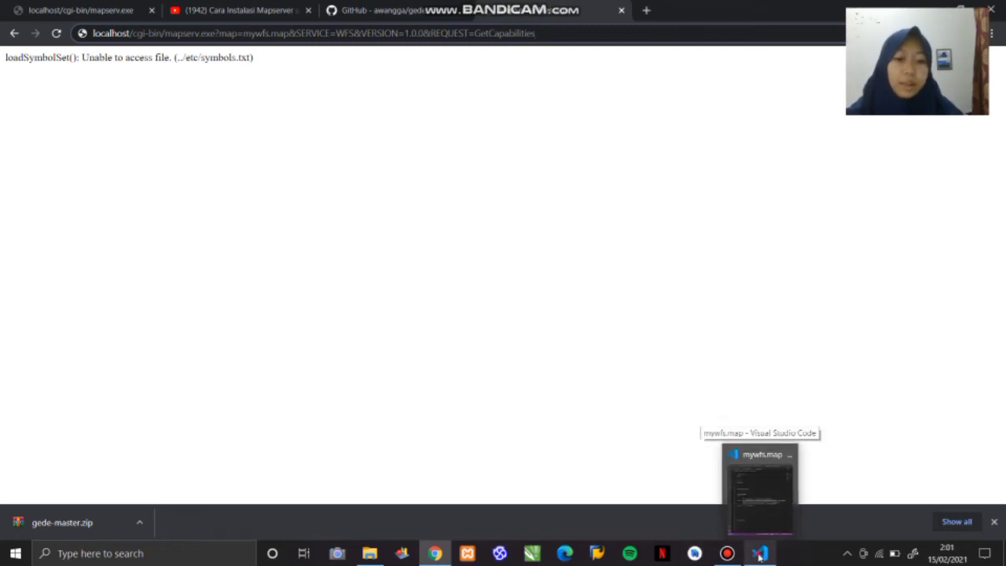
click(760, 557)
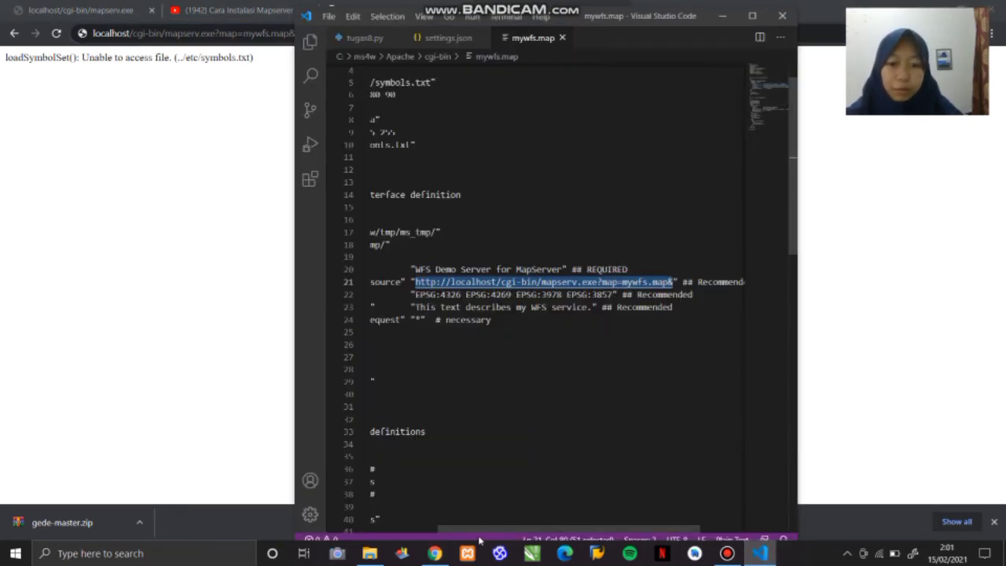
drag(475, 529, 409, 529)
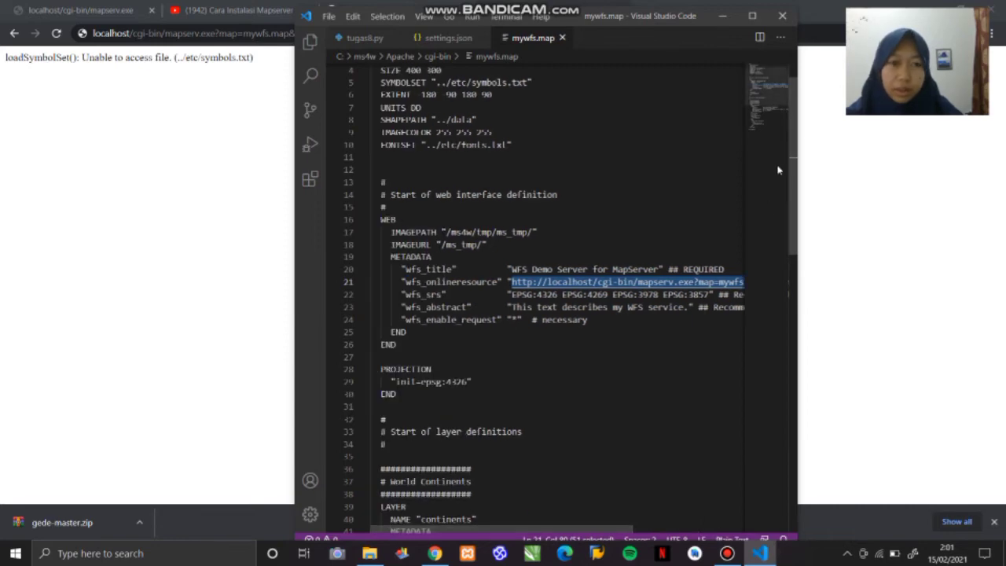
scroll(794, 194, down, 3)
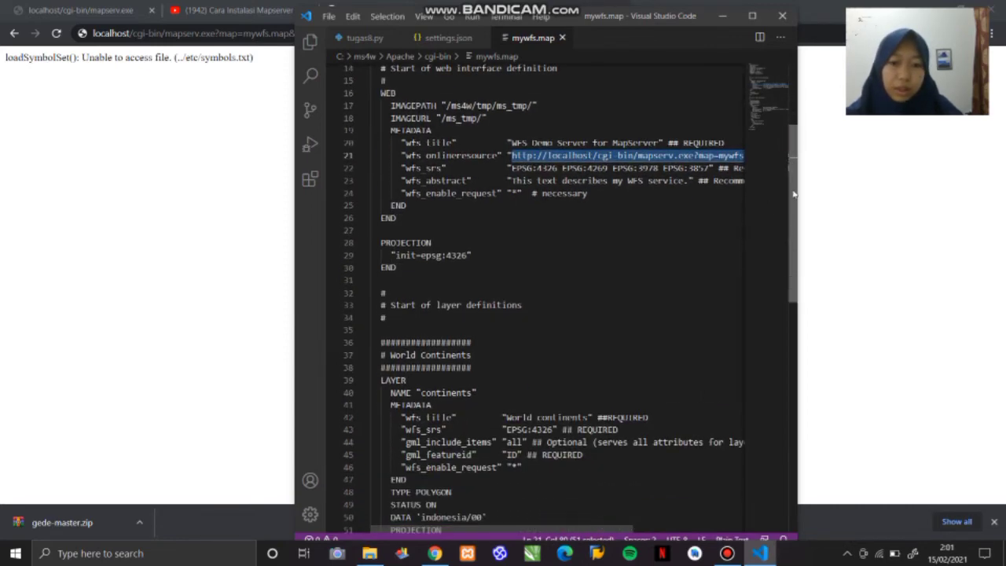
drag(794, 194, 794, 249)
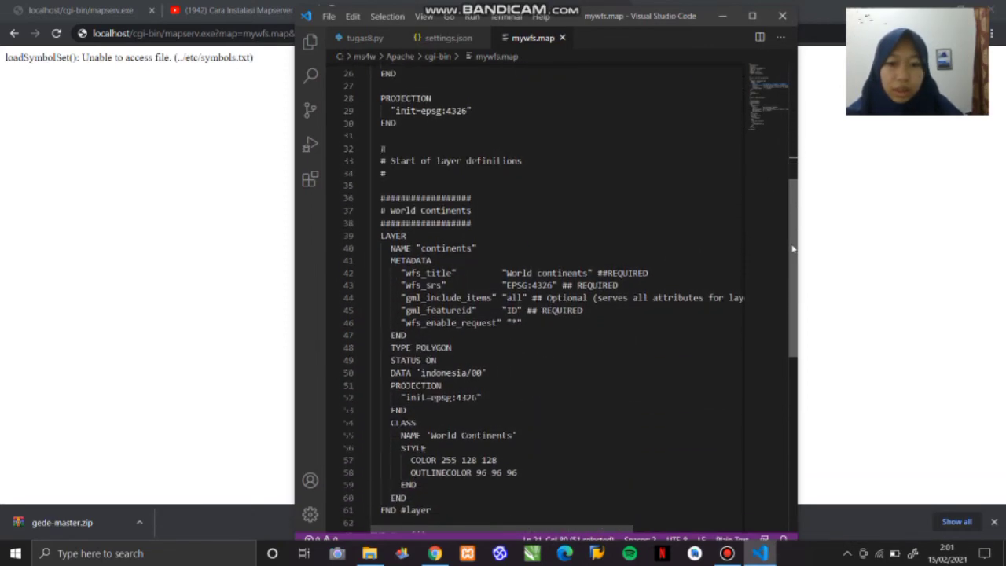
double_click(470, 372)
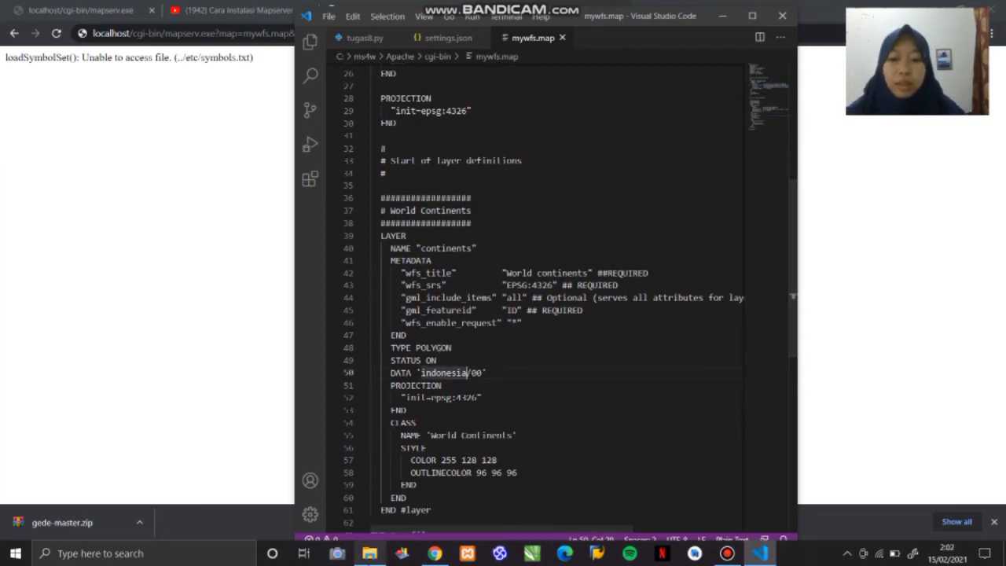
- Check the shapefiles in the ms4w Apache data folder in File Explorer, then return to mywfs.map
click(369, 553)
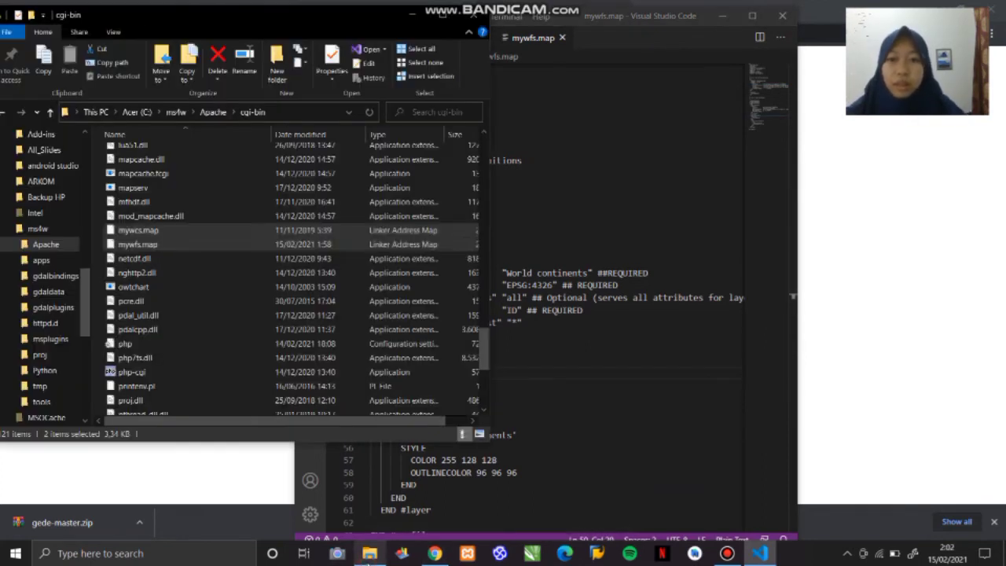
click(212, 112)
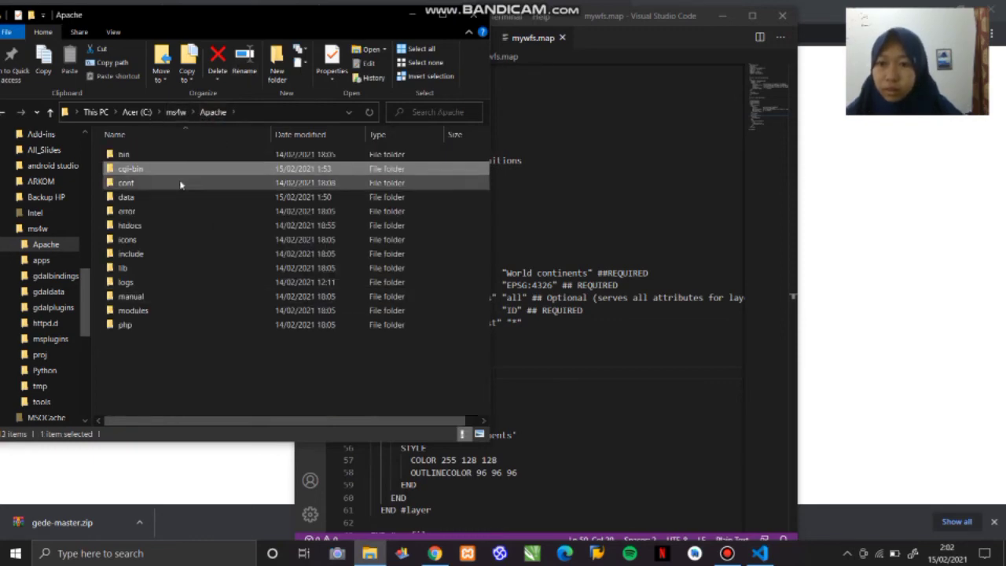
click(183, 201)
double_click(182, 201)
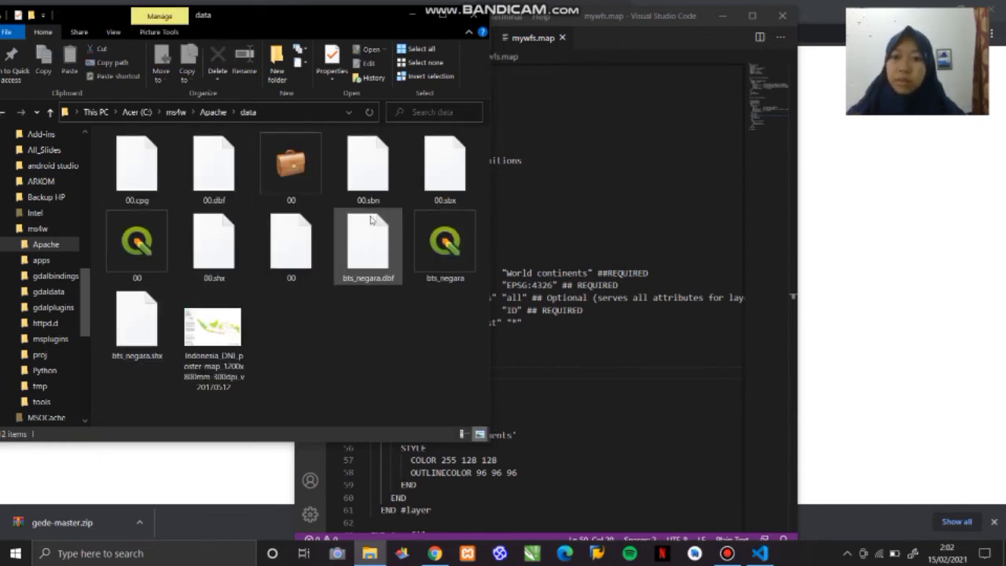
click(414, 15)
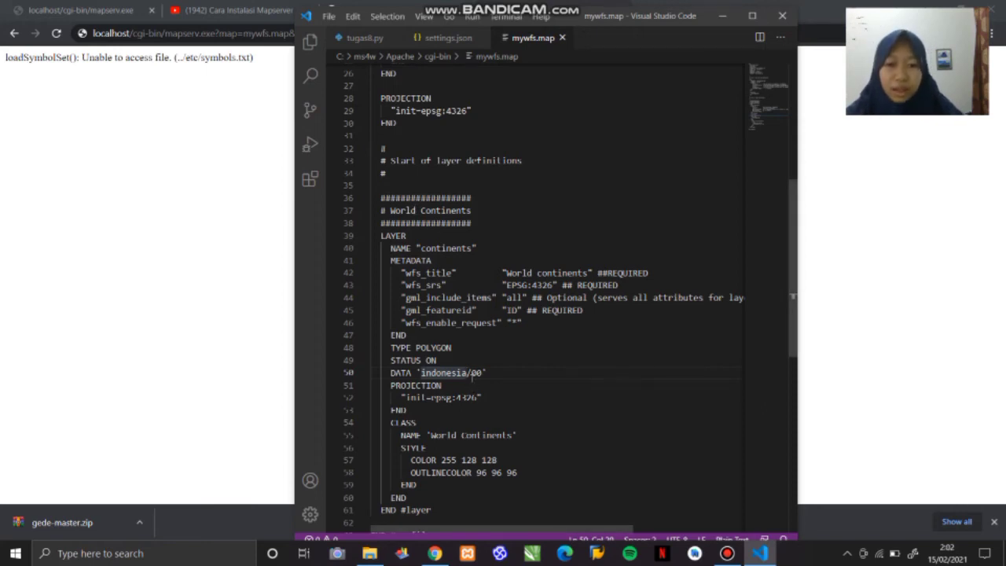
- Remove the indonesia/ folder prefix from the continents layer's DATA path, leaving '00', and save mywfs.map
click(474, 372)
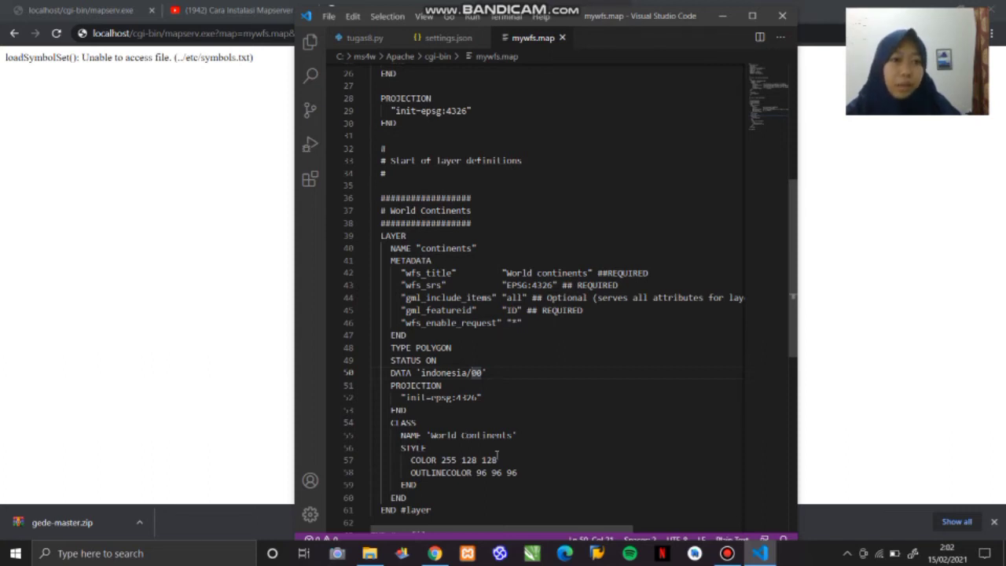
key(BackSpace)
key(BackSpace)
key(BackSpace)
key(BackSpace)
key(BackSpace)
key(BackSpace)
key(BackSpace)
key(BackSpace)
key(BackSpace)
key(BackSpace)
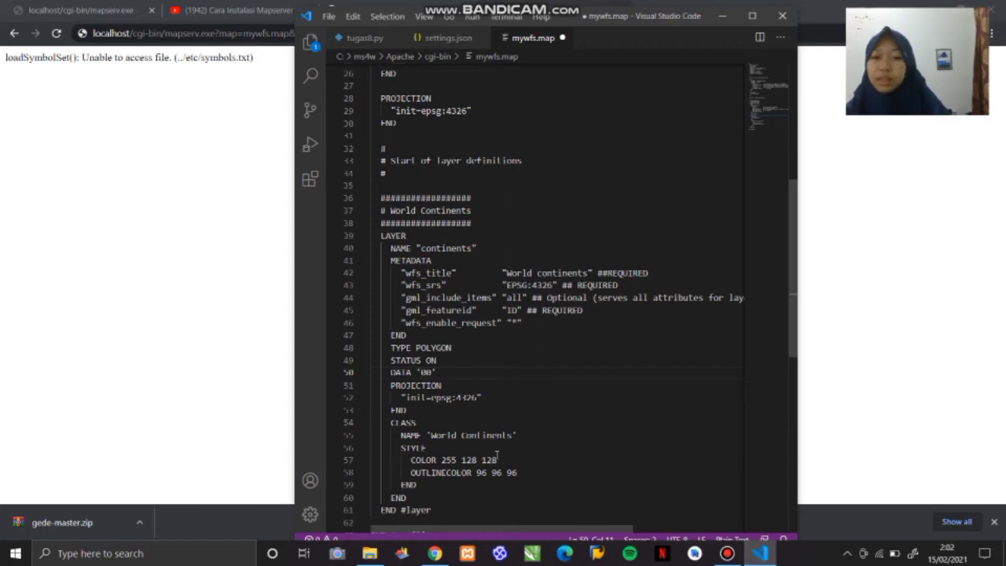
key(ctrl+s)
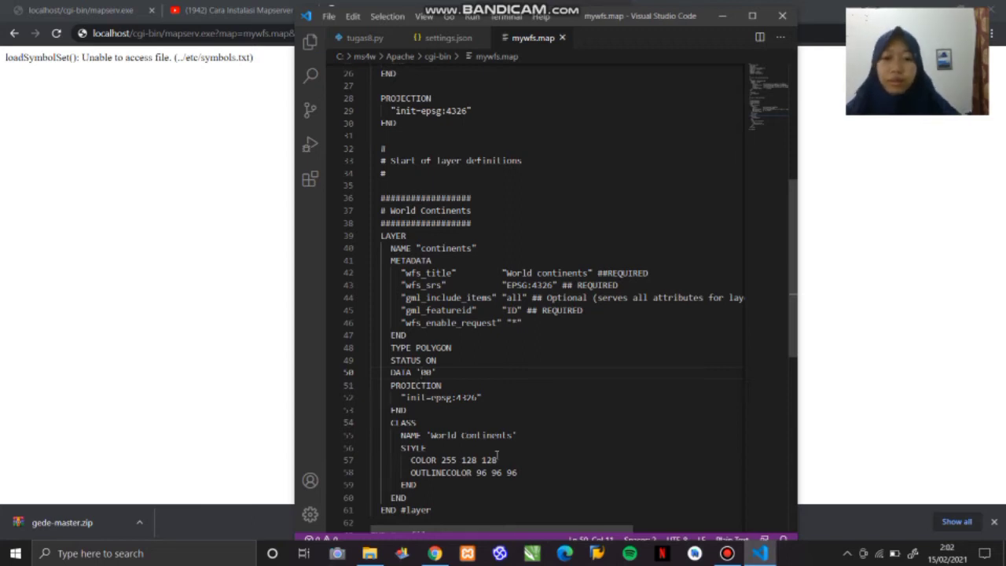
- Switch to Chrome and request localhost/cgi-bin/mapserv.exe?map=mywfs.map& again to test the saved mapfile
key(alt+Tab)
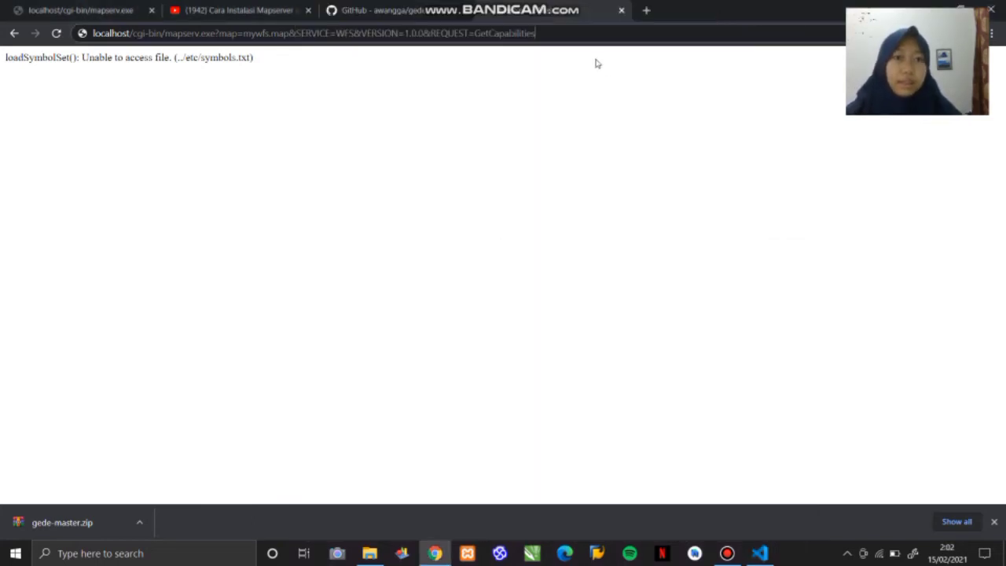
click(59, 35)
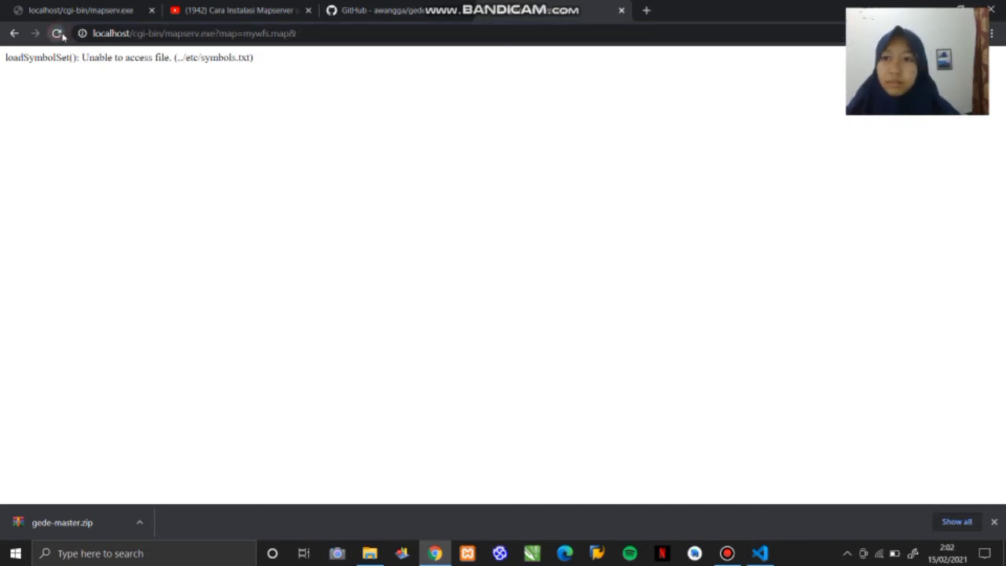
right_click(322, 38)
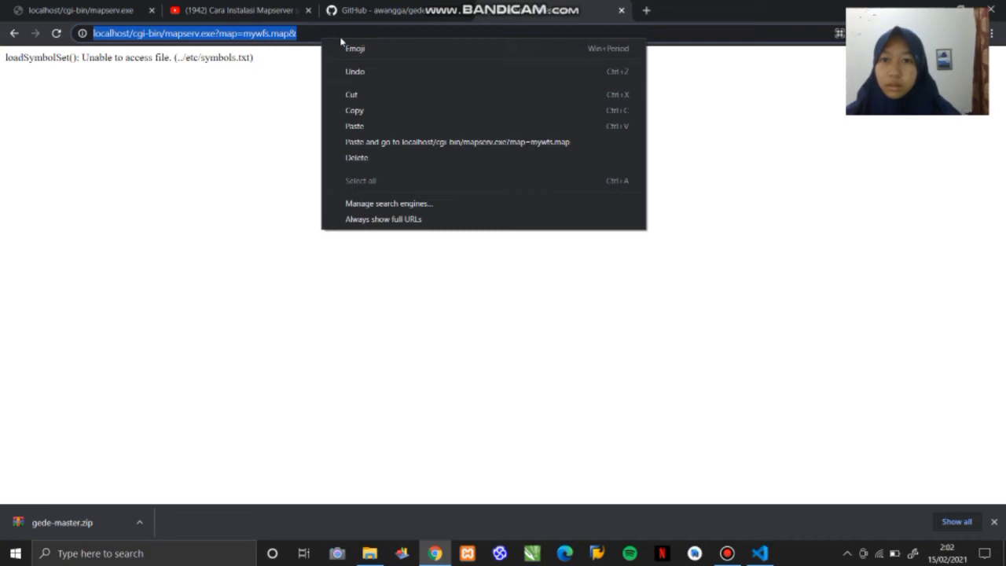
click(300, 33)
text(S)
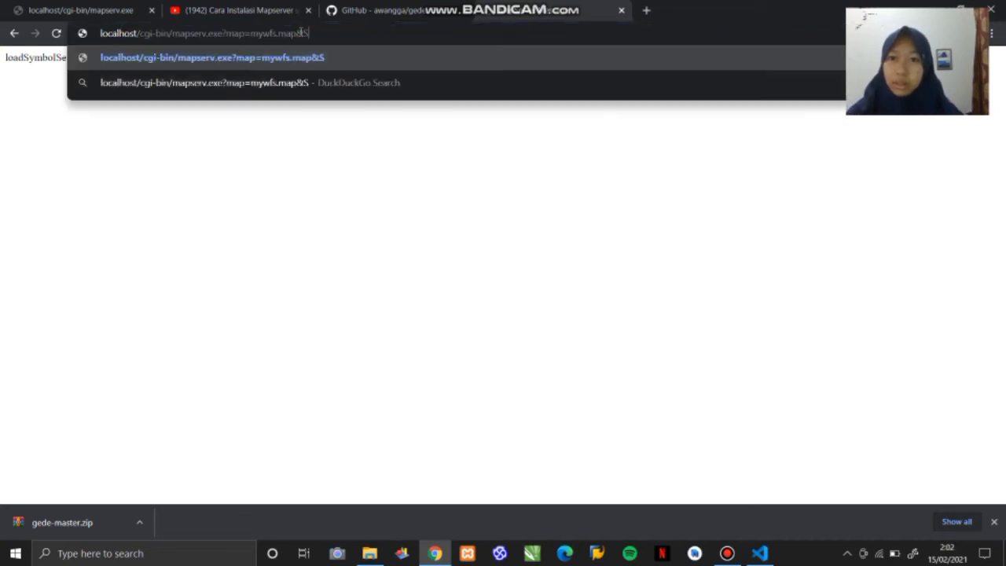
key(BackSpace)
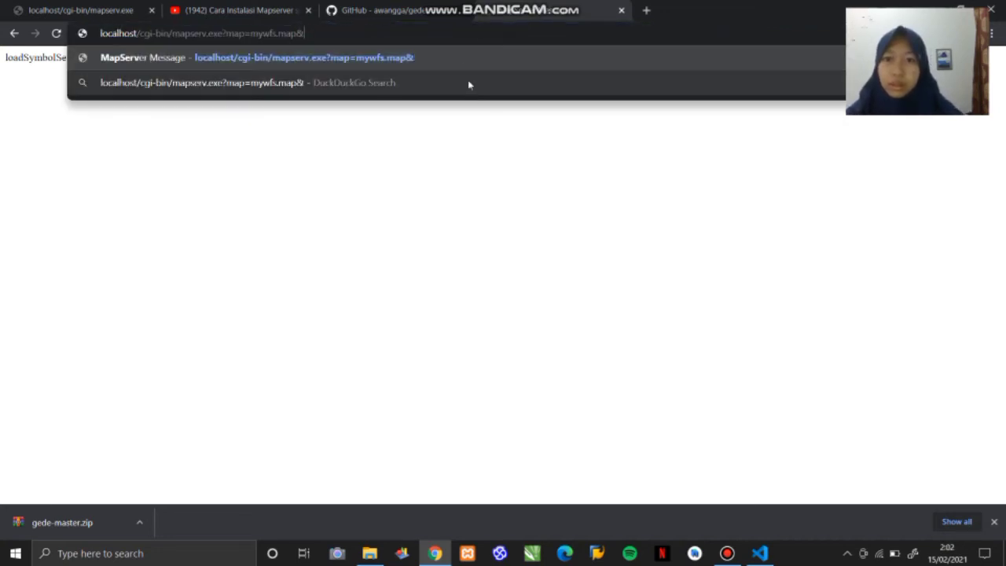
click(464, 57)
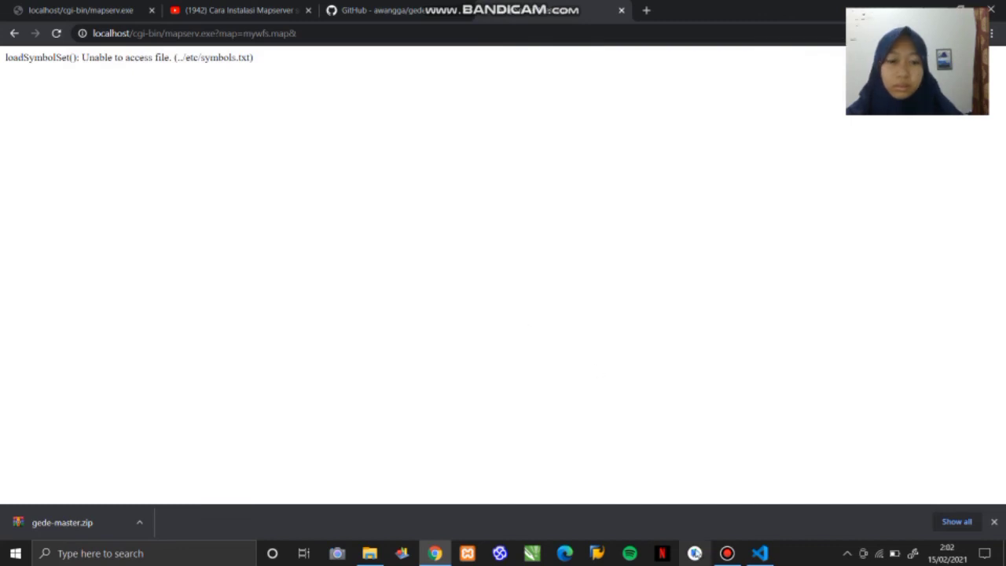
click(727, 558)
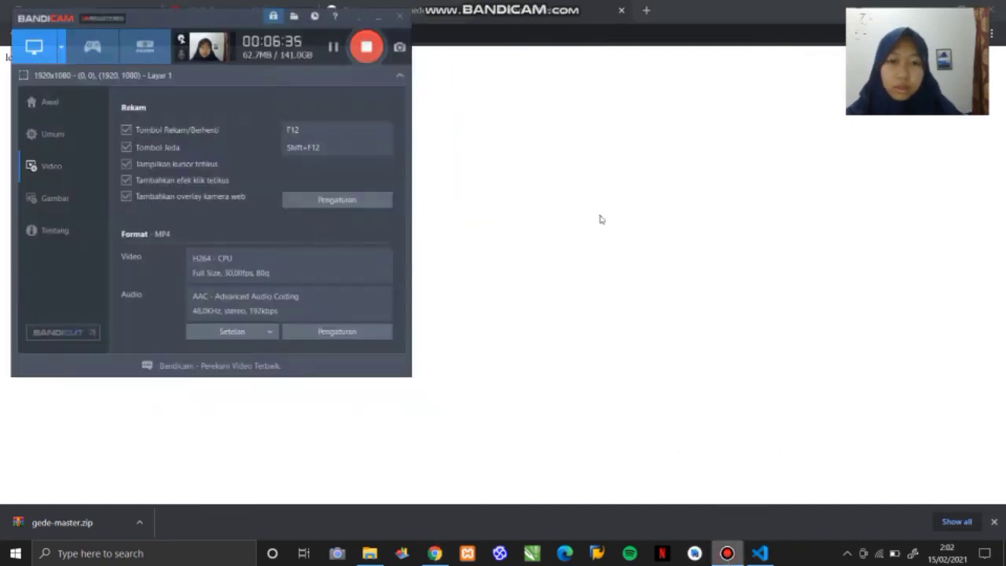
click(372, 8)
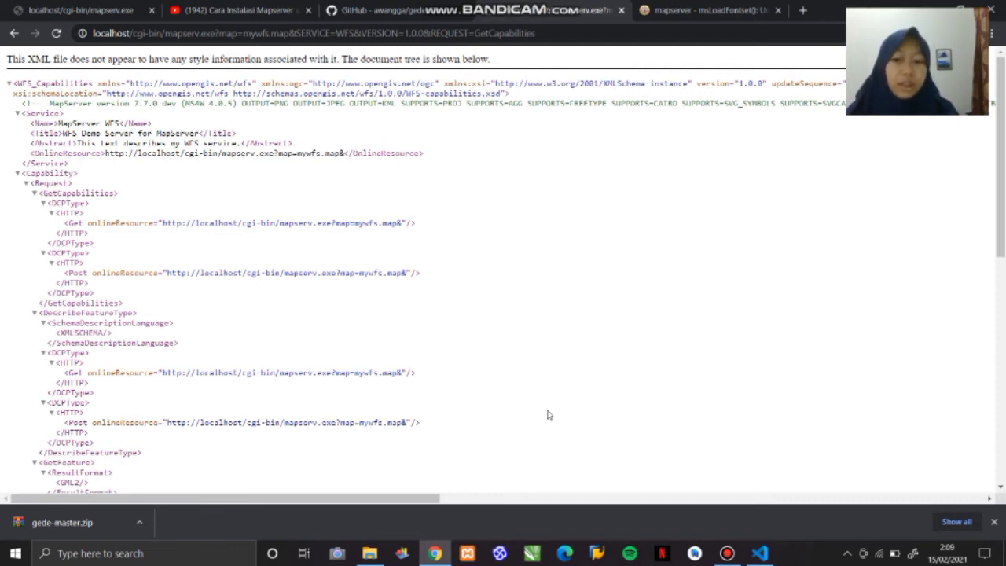
- Switch to Visual Studio Code, review the mywfs.map header and open mywcs.map from the ms4w Apache cgi-bin folder
click(769, 561)
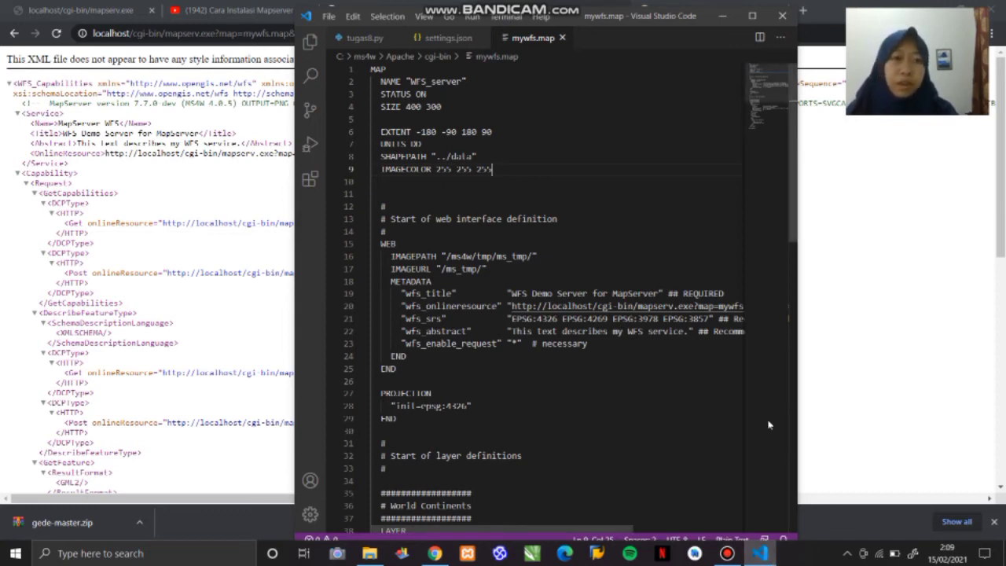
click(722, 16)
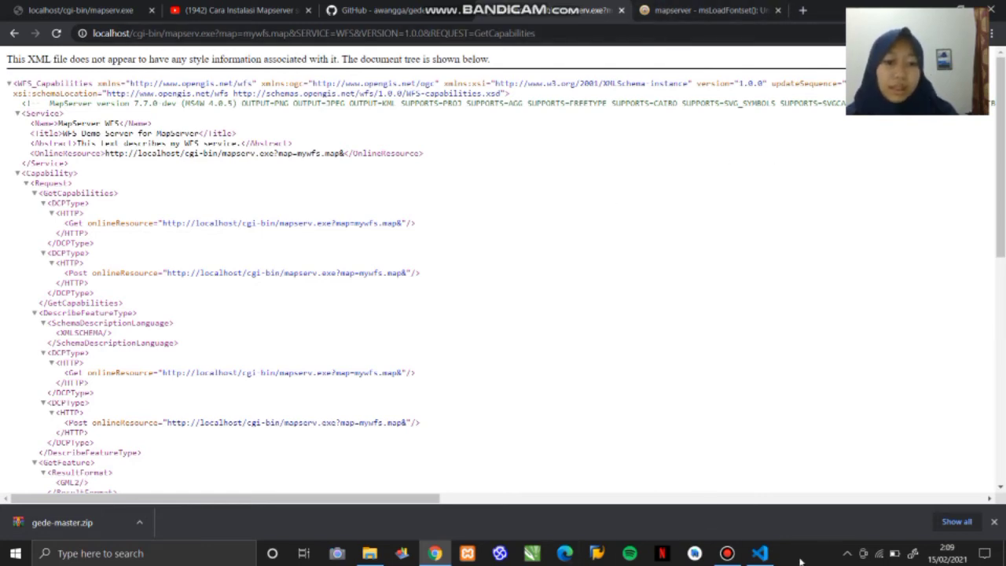
click(759, 553)
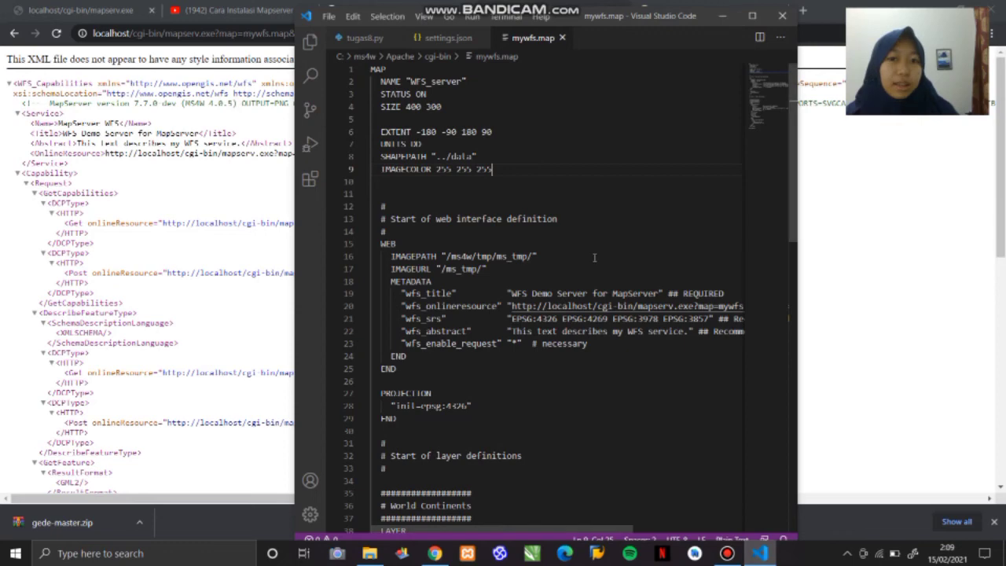
click(328, 16)
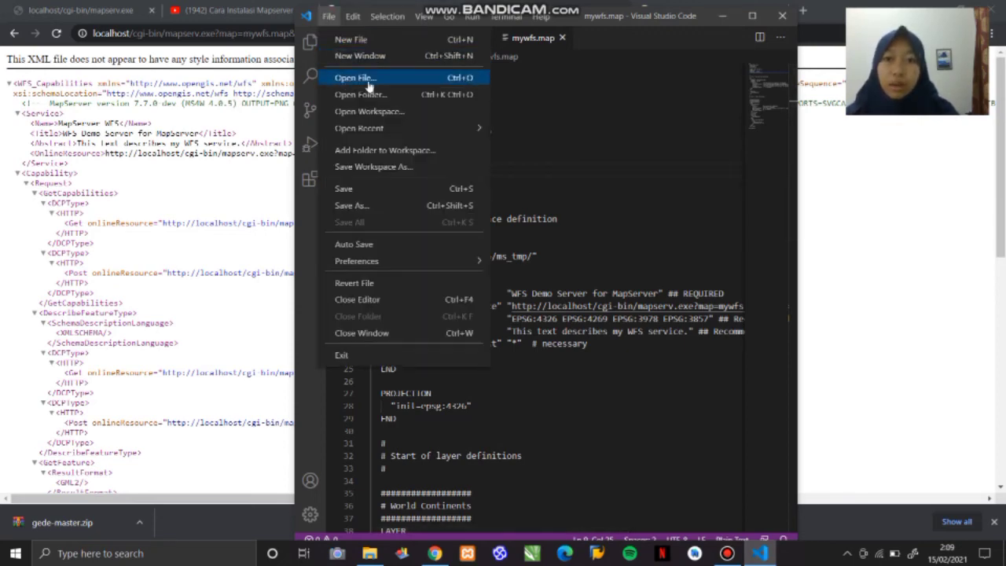
click(643, 63)
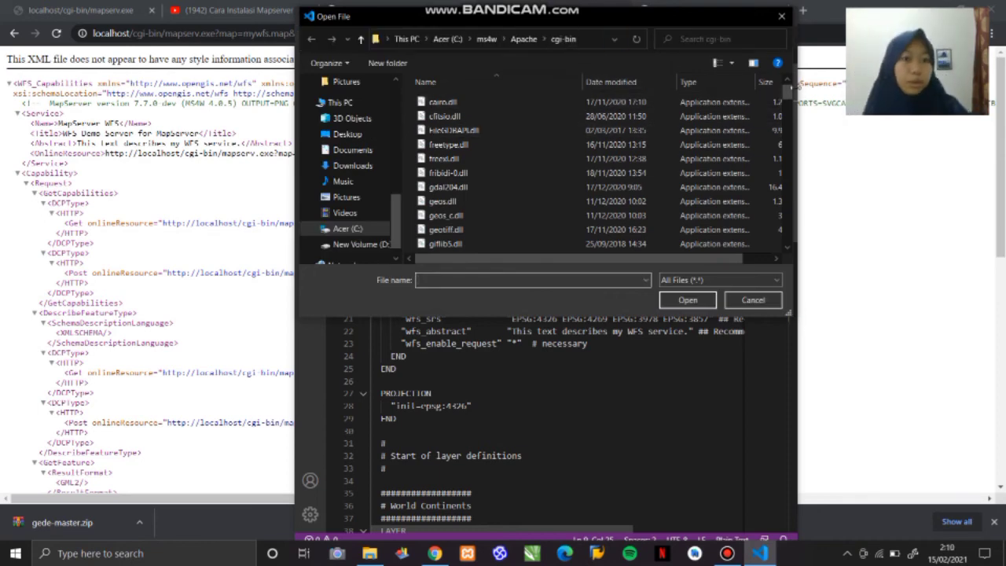
drag(789, 94, 784, 202)
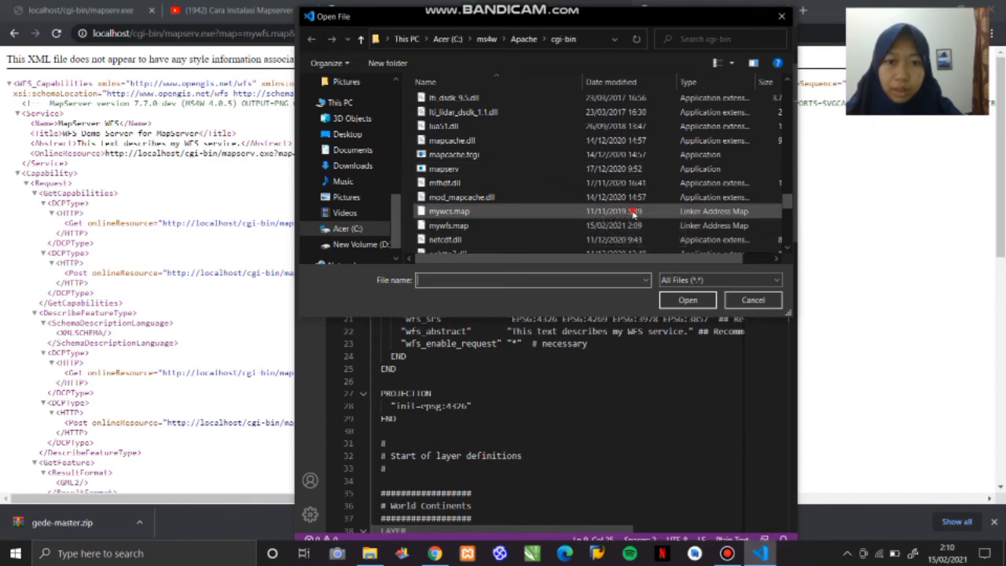
click(534, 211)
click(687, 300)
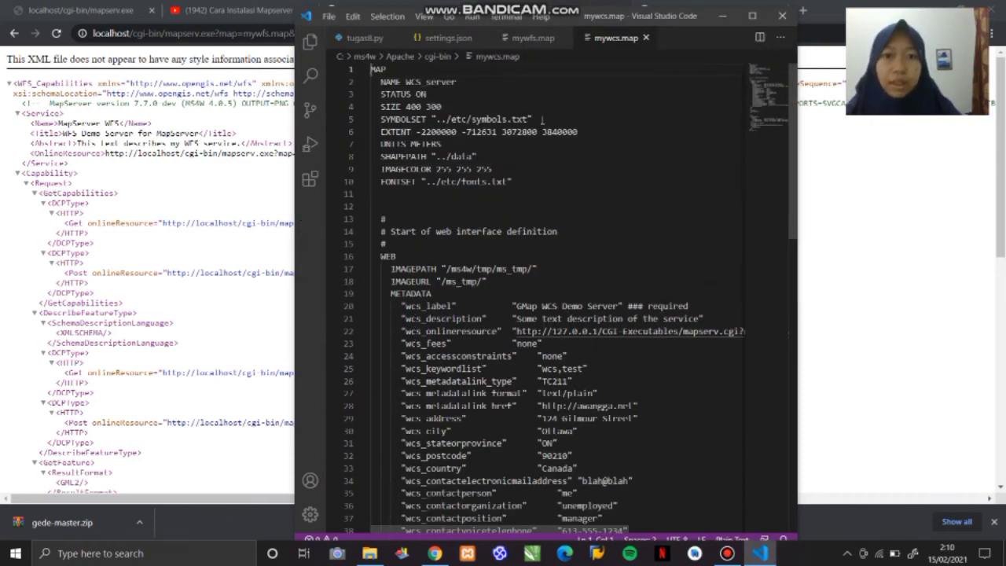
- Delete the SYMBOLSET "../etc/symbols.txt" line from mywcs.map
drag(543, 119, 522, 110)
key(Delete)
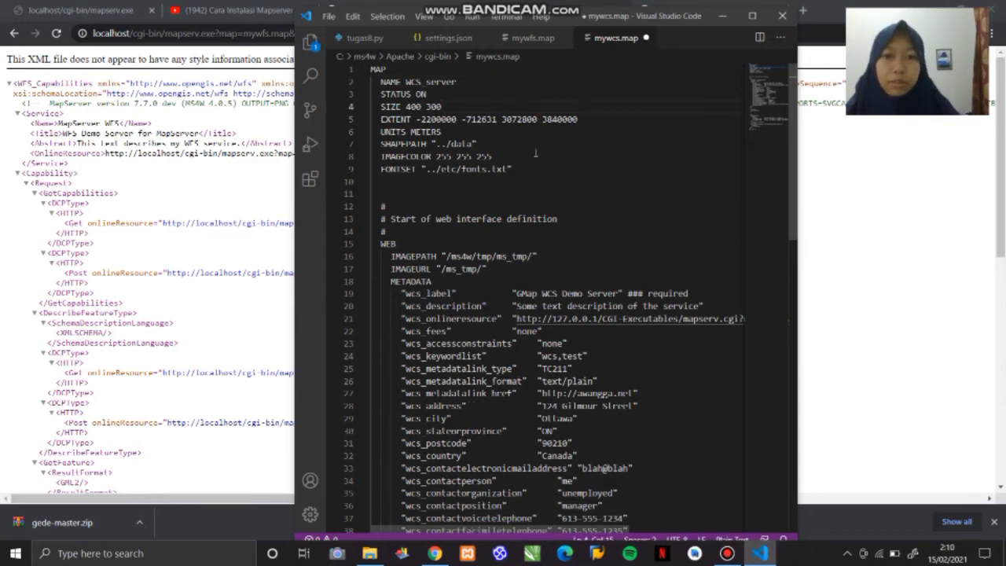
- Delete the FONTSET "../etc/fonts.txt" line from mywcs.map
drag(540, 169, 535, 160)
key(Delete)
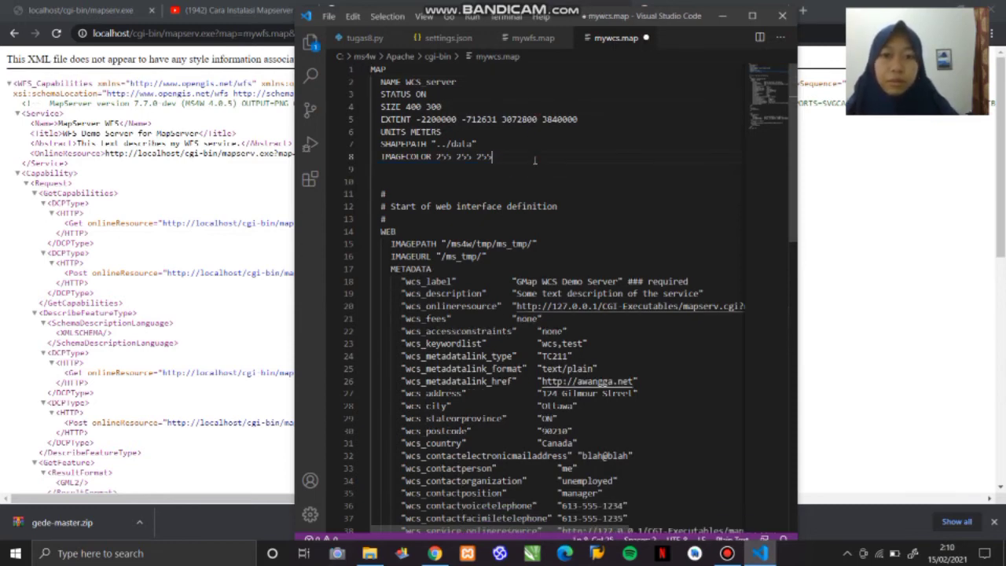
- Replace CGI-Executables with cgi-bin in the wcs_onlineresource URL
click(672, 305)
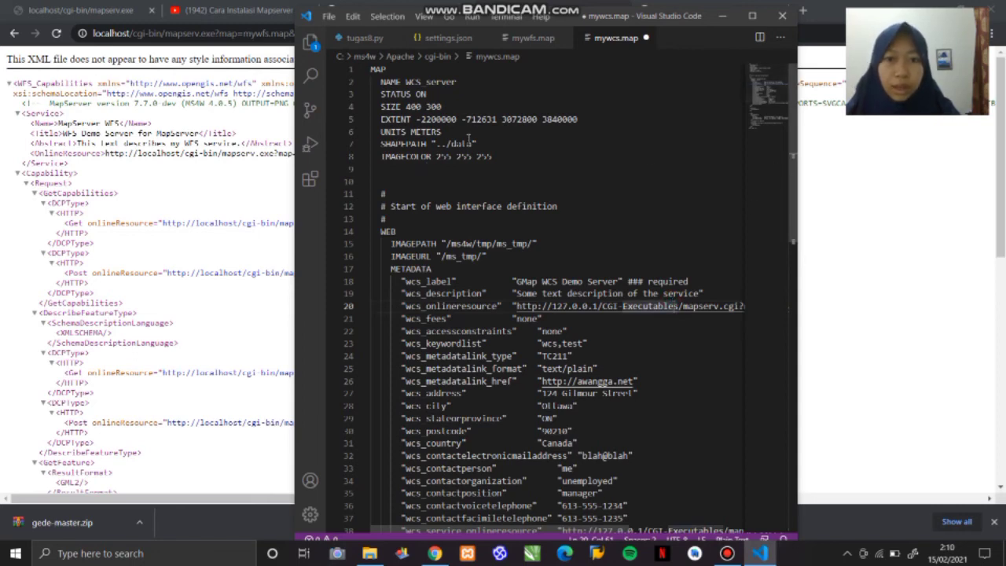
click(595, 306)
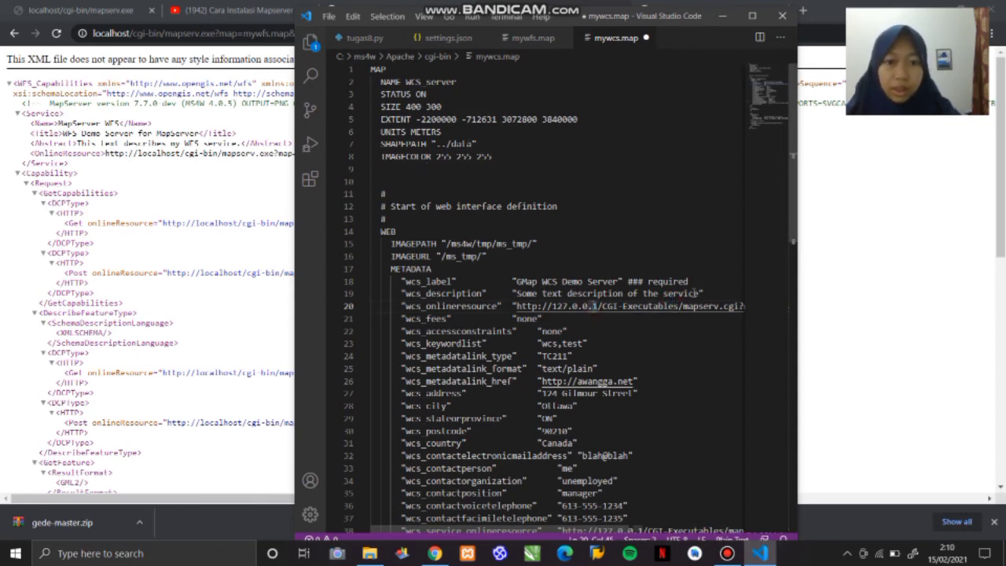
click(676, 306)
key(BackSpace)
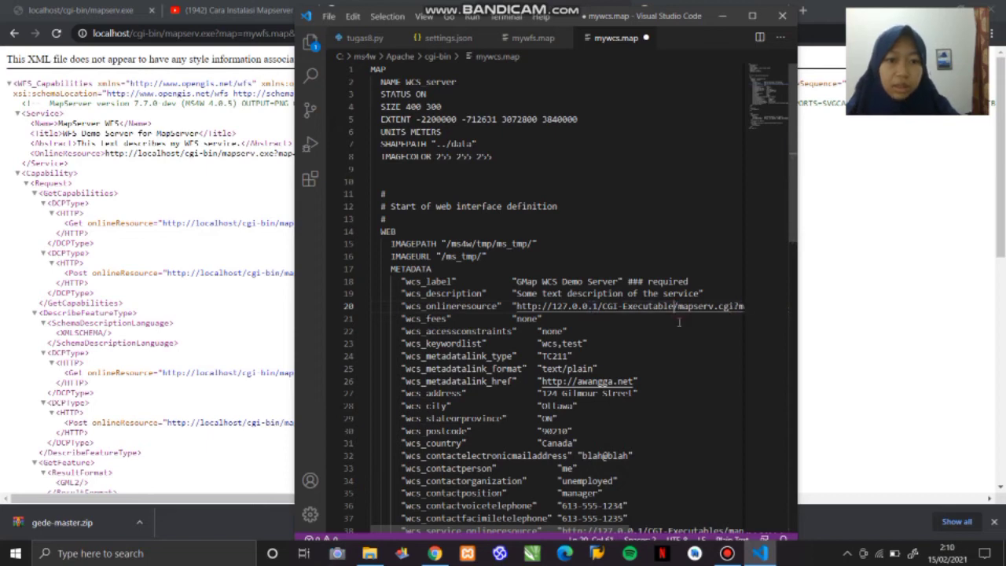
key(BackSpace)
key(BackSpace)
key(BackSpace)
key(BackSpace)
key(BackSpace)
key(BackSpace)
key(BackSpace)
key(BackSpace)
key(BackSpace)
key(BackSpace)
key(BackSpace)
key(BackSpace)
key(BackSpace)
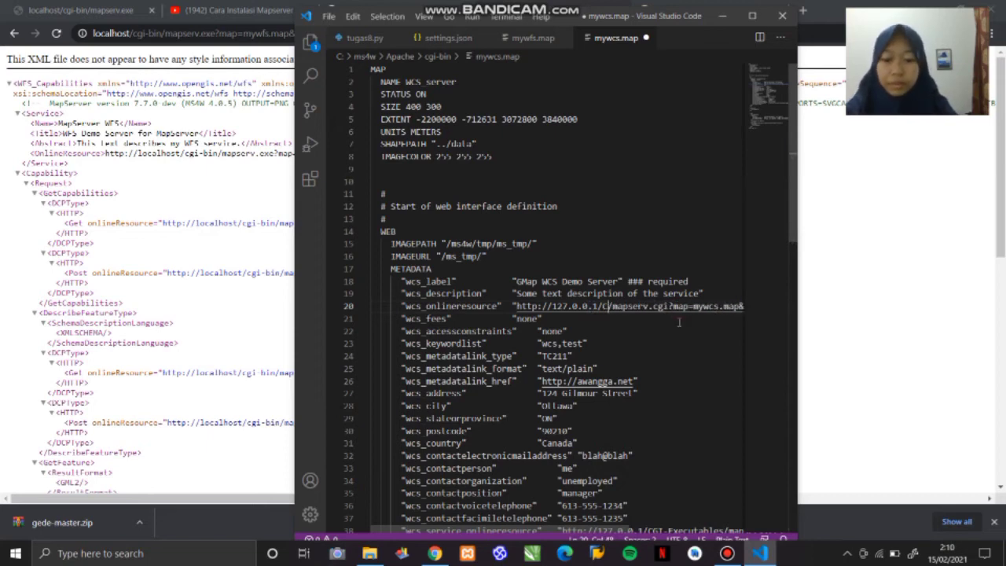
text(GIN)
key(BackSpace)
key(BackSpace)
key(BackSpace)
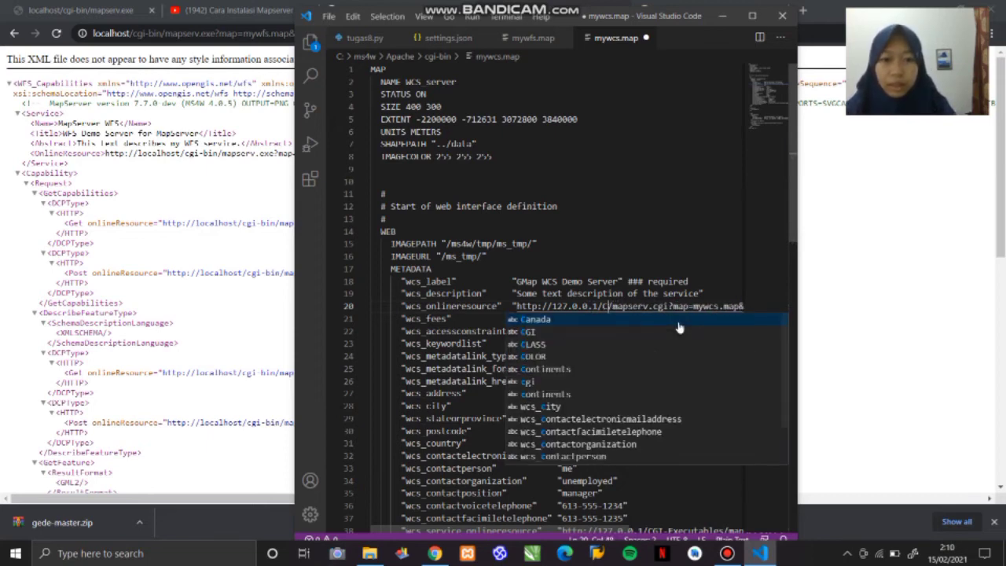
key(BackSpace)
text(cgi-)
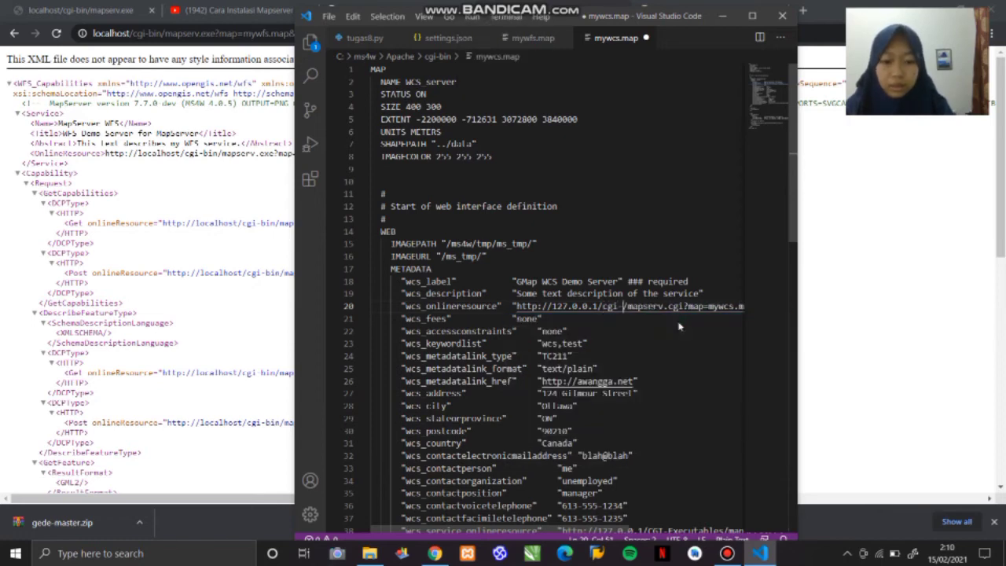
text(bin)
key(Right)
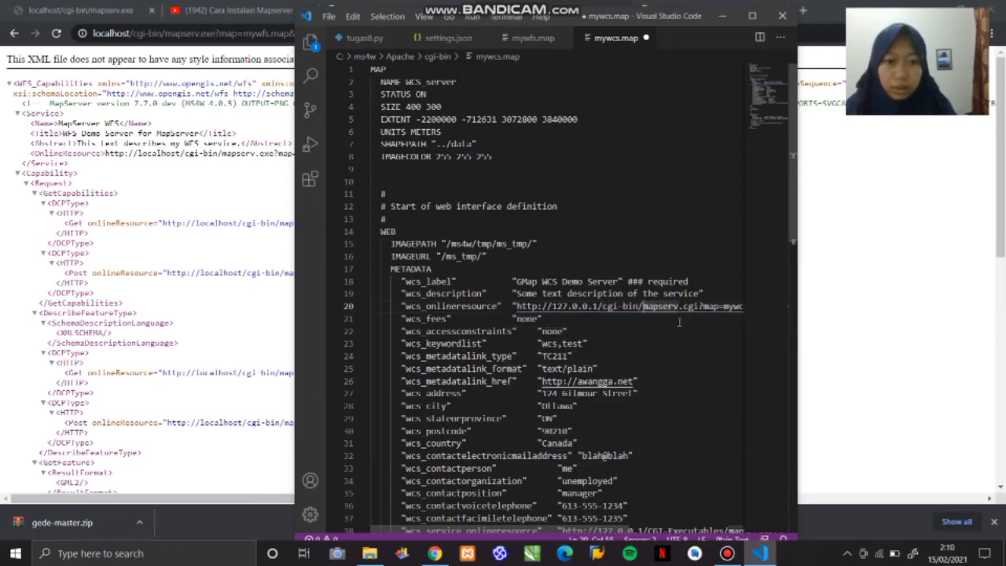
- Change mapserv.cgi to mapserv.exe in the wcs_onlineresource URL
key(End)
key(Left)
key(Left)
key(Left)
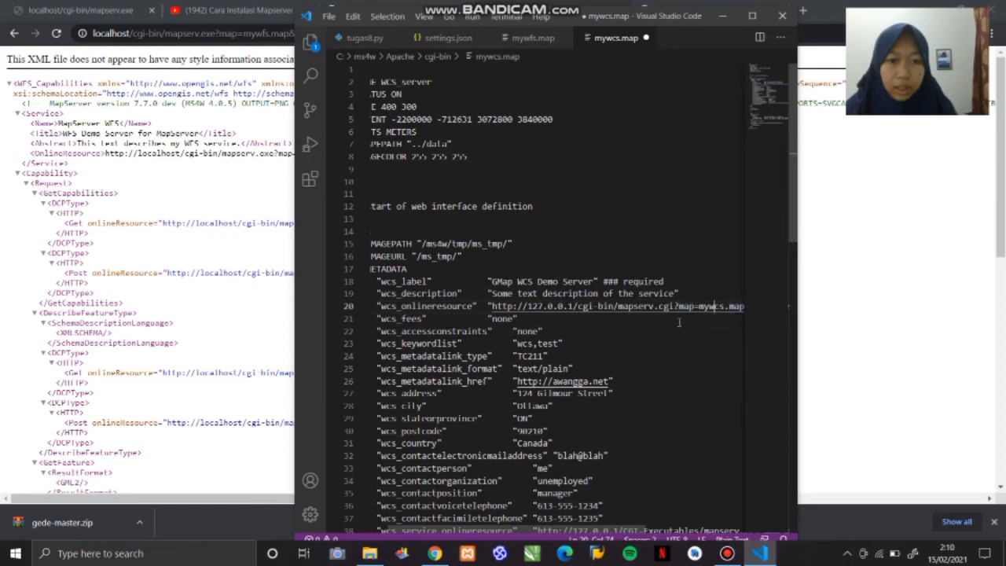
key(Left)
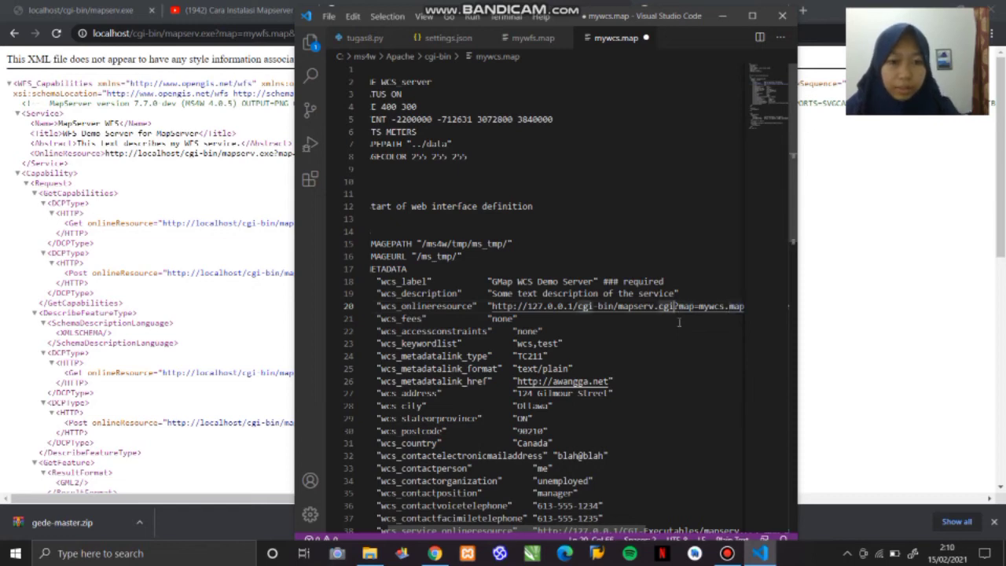
key(BackSpace)
key(BackSpace)
key(BackSpace)
text(exe)
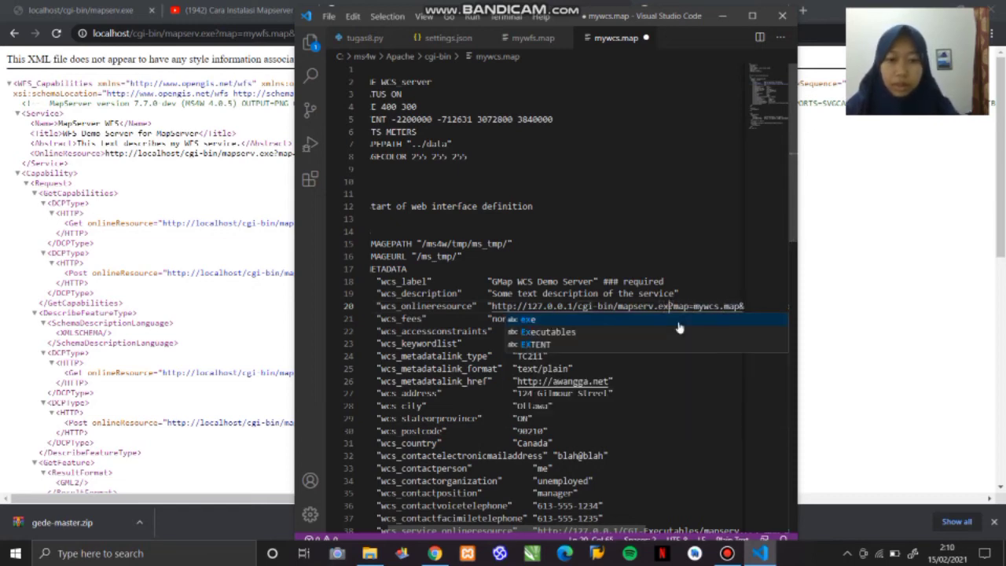
- Replace CGI-Executables with cgi-bin in the wcs_service_onlineresource URL near the end of the web metadata
click(672, 419)
key(Down)
key(Down)
key(Down)
key(Down)
key(Down)
key(Down)
key(Down)
key(Down)
key(Down)
key(Down)
key(Down)
key(Down)
key(Down)
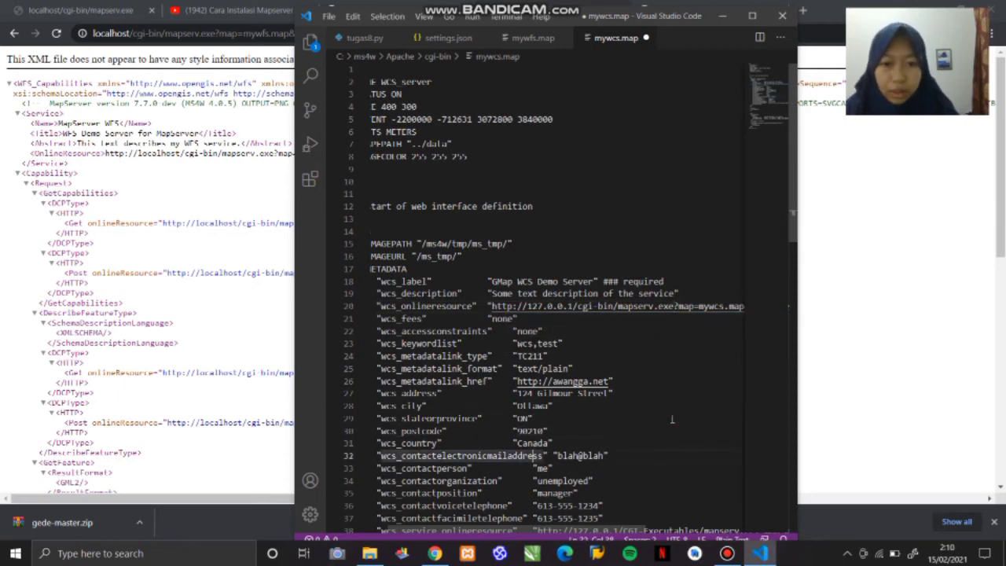
key(Down)
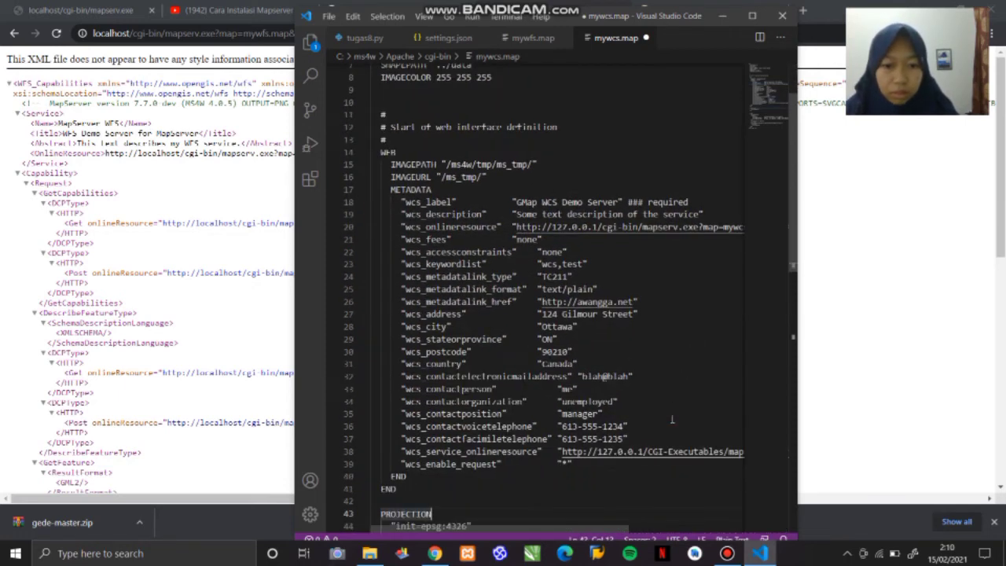
key(Up)
key(Up)
key(Up)
key(Up)
key(Up)
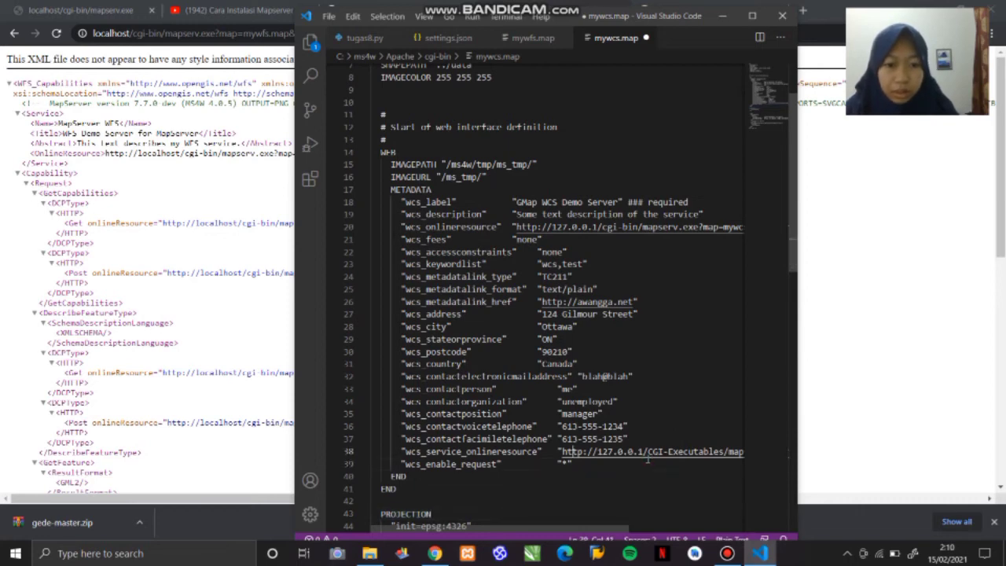
key(Right)
key(Right)
key(Right)
key(Right)
key(Right)
key(Right)
key(Right)
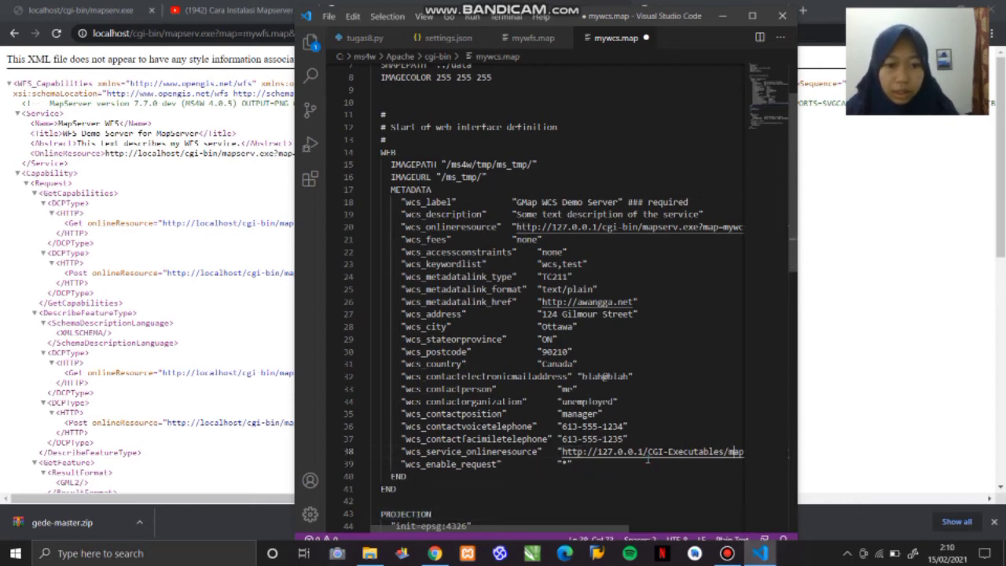
key(Right)
key(Right)
key(Right)
key(Right)
key(Right)
key(Right)
key(Right)
key(Right)
key(Right)
key(Right)
key(Right)
key(Right)
key(Right)
key(Right)
key(Right)
key(Right)
key(Right)
key(Right)
key(Right)
key(Right)
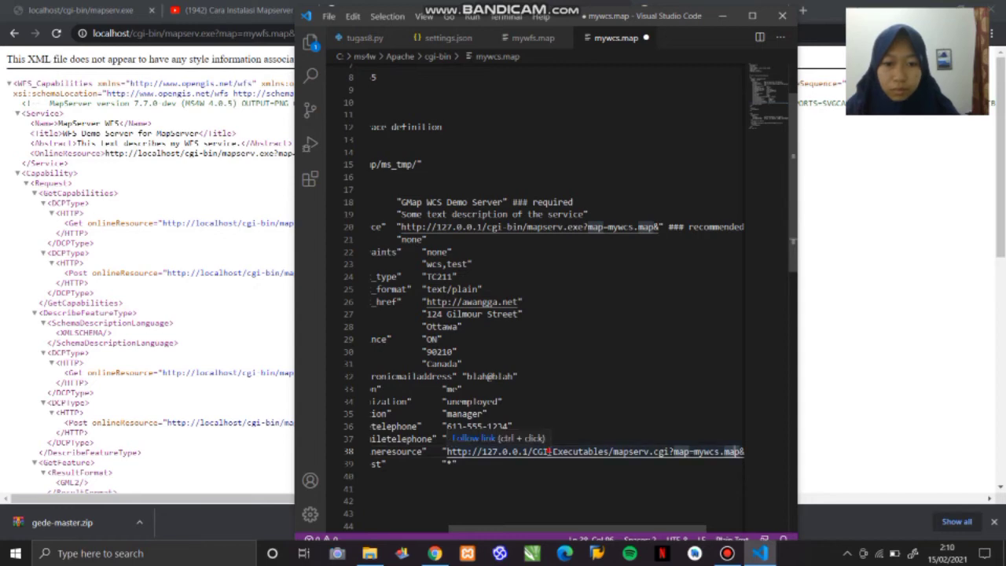
click(548, 451)
key(BackSpace)
key(BackSpace)
key(BackSpace)
text(cgi)
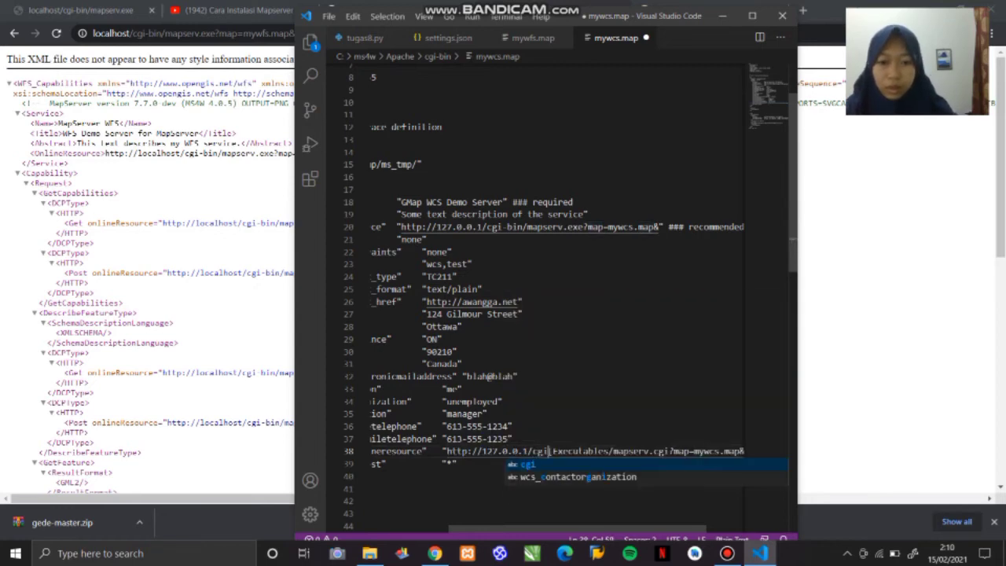
key(Right)
key(Right)
key(Right)
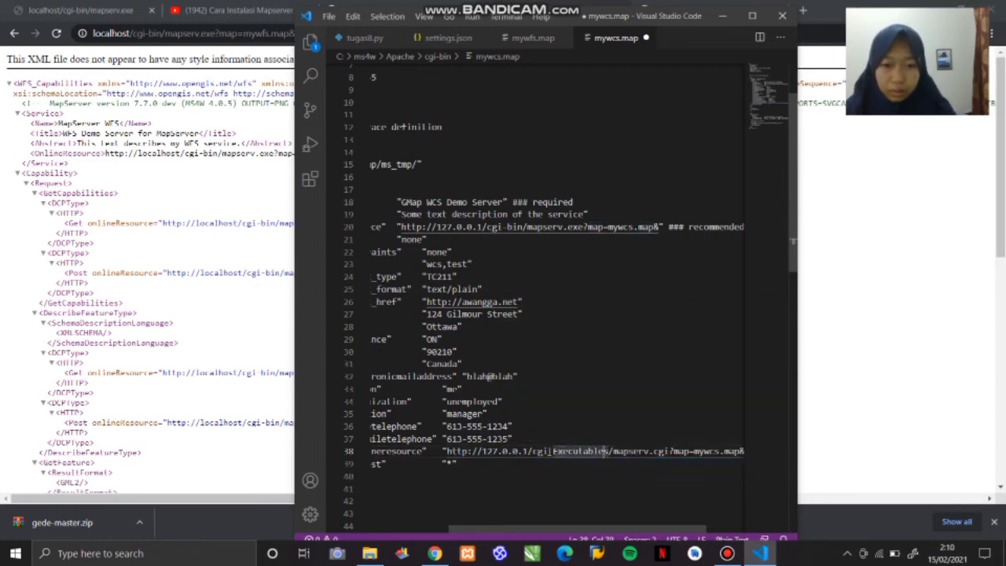
key(Delete)
key(Delete)
key(Delete)
key(Delete)
key(Delete)
key(Delete)
key(Delete)
key(Delete)
key(Delete)
key(Delete)
key(Delete)
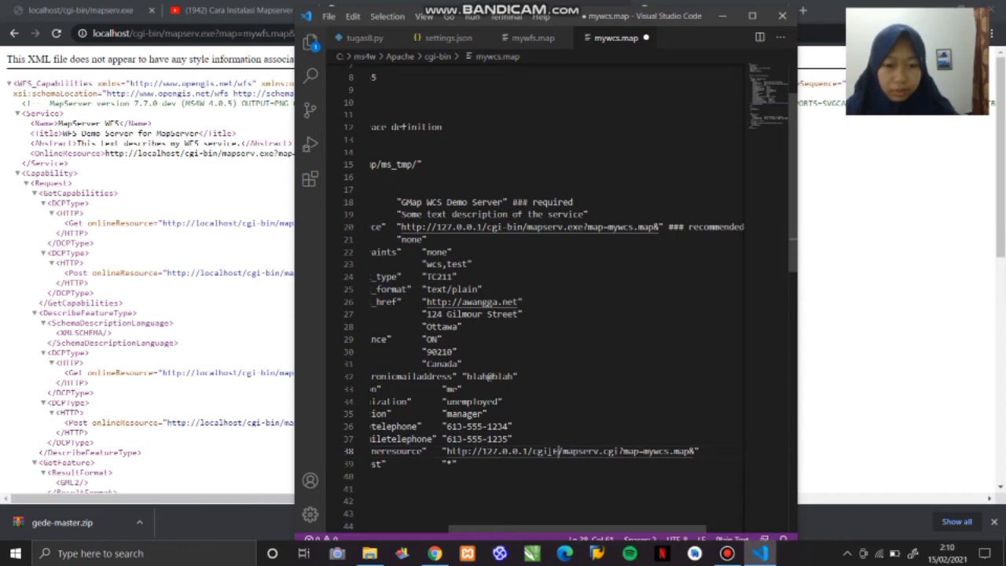
text(bin)
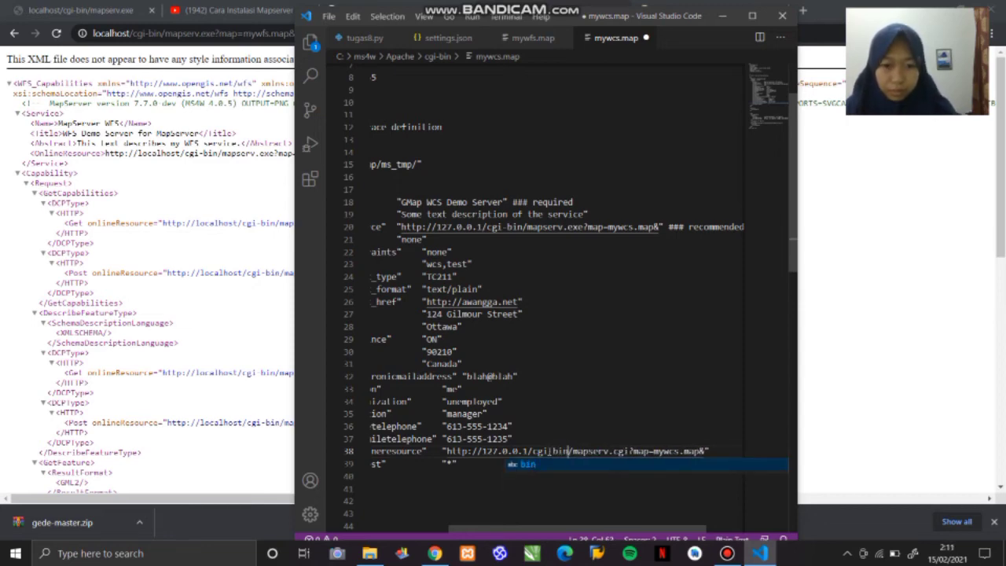
- Change mapserv.cgi to mapserv.exe in the wcs_service_onlineresource URL
key(Right)
key(Right)
key(Right)
key(Right)
key(Right)
key(Right)
key(Right)
key(Right)
key(Right)
key(Right)
key(Right)
key(Right)
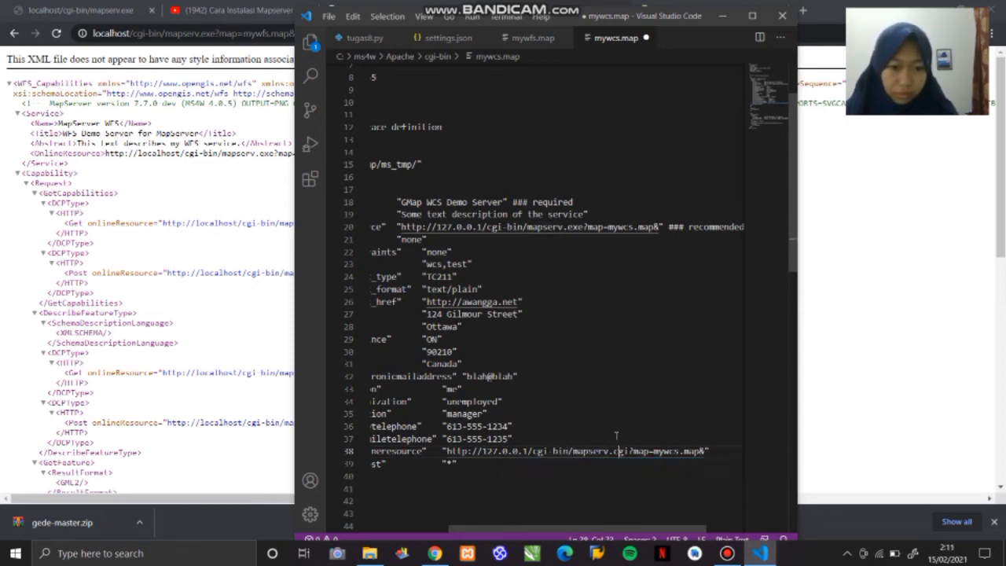
key(BackSpace)
key(BackSpace)
key(BackSpace)
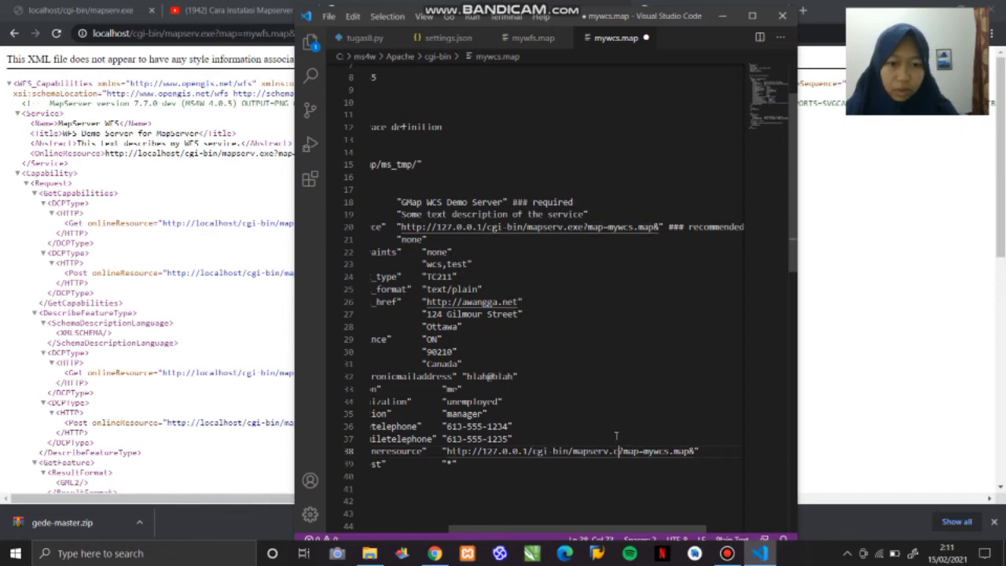
text(exe)
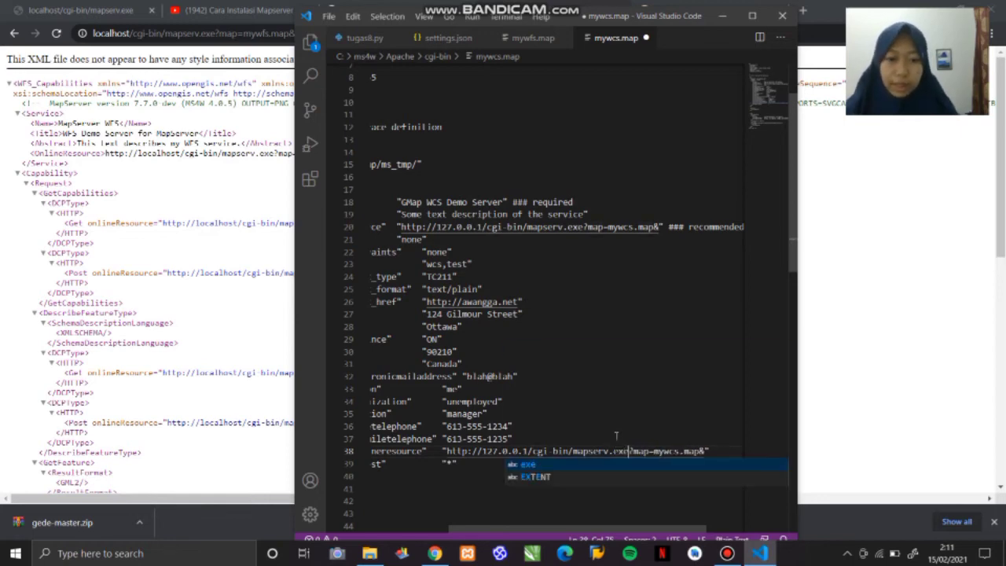
- Review the projection block and bathymetry layer at the end of mywcs.map and save the file
key(Left)
key(Left)
key(Left)
key(Left)
key(Left)
key(Left)
key(Left)
key(Left)
key(Left)
key(Left)
key(Left)
key(Left)
key(Left)
key(Left)
key(Left)
key(Left)
key(Left)
key(Left)
key(Left)
key(Left)
key(Down)
key(Down)
key(Down)
key(Down)
key(Down)
key(Down)
key(Down)
key(Down)
key(Down)
key(Down)
key(Down)
key(Down)
key(Down)
key(Down)
key(Down)
key(Down)
key(Down)
key(Down)
key(Down)
key(Down)
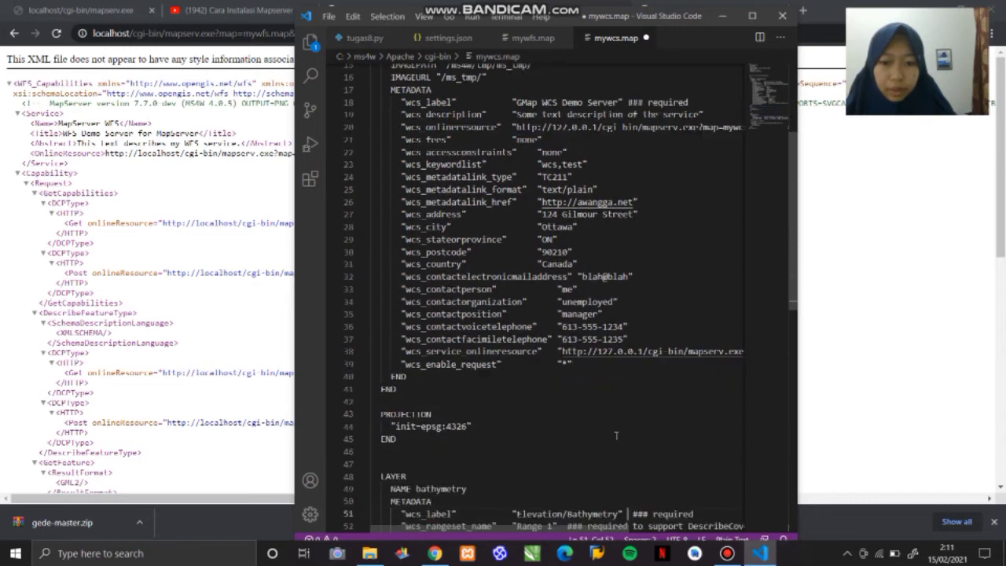
key(Down)
key(Down)
key(Down)
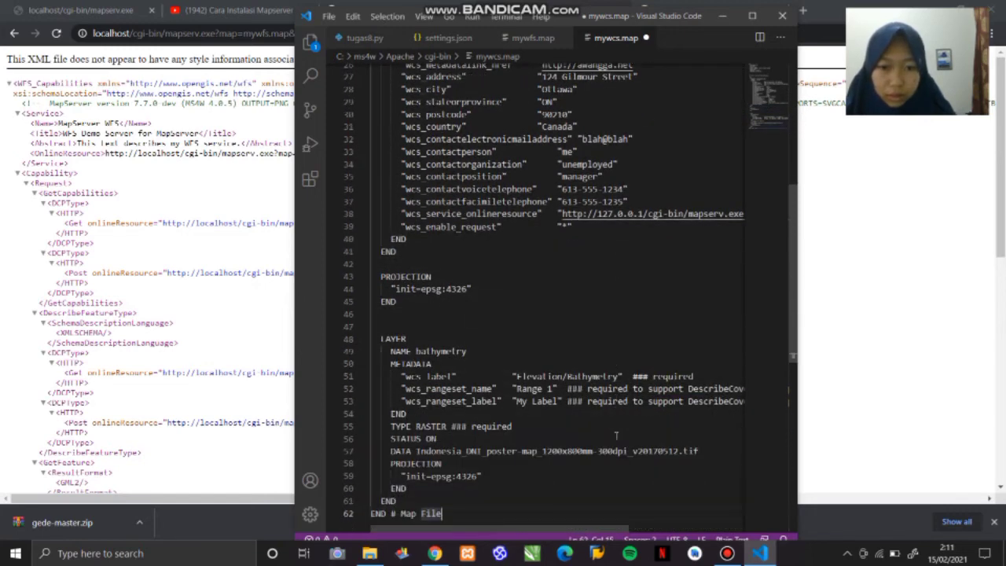
key(Up)
key(Up)
key(Up)
key(Up)
key(Up)
key(Up)
key(Up)
key(Up)
key(Up)
key(Up)
key(Up)
key(Up)
key(Up)
key(Up)
key(Up)
key(Up)
key(Up)
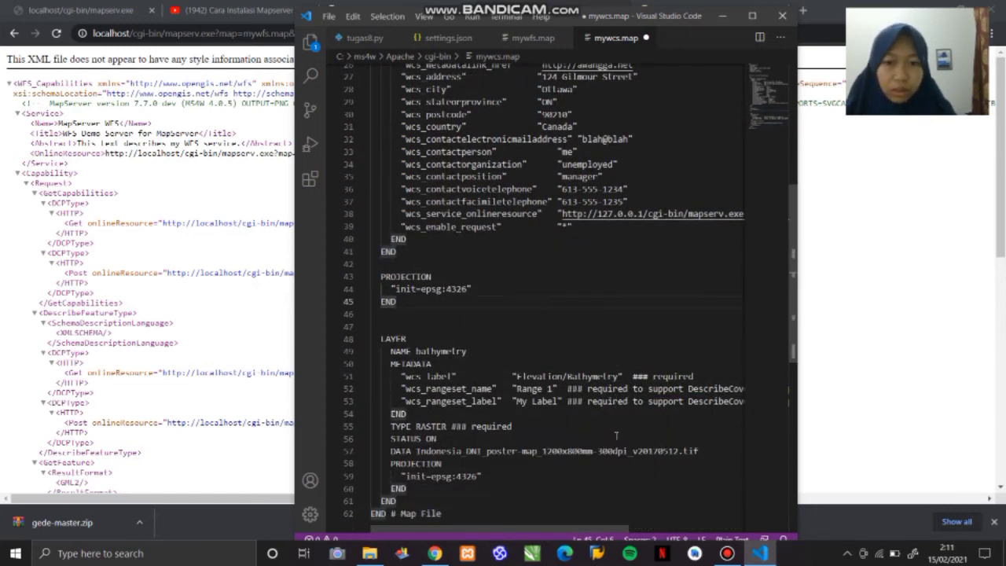
key(Down)
key(Down)
key(Down)
key(Down)
key(Down)
key(Down)
key(Down)
key(Down)
key(Down)
key(Down)
key(Down)
key(Down)
key(Down)
key(Down)
key(Down)
key(Down)
key(Down)
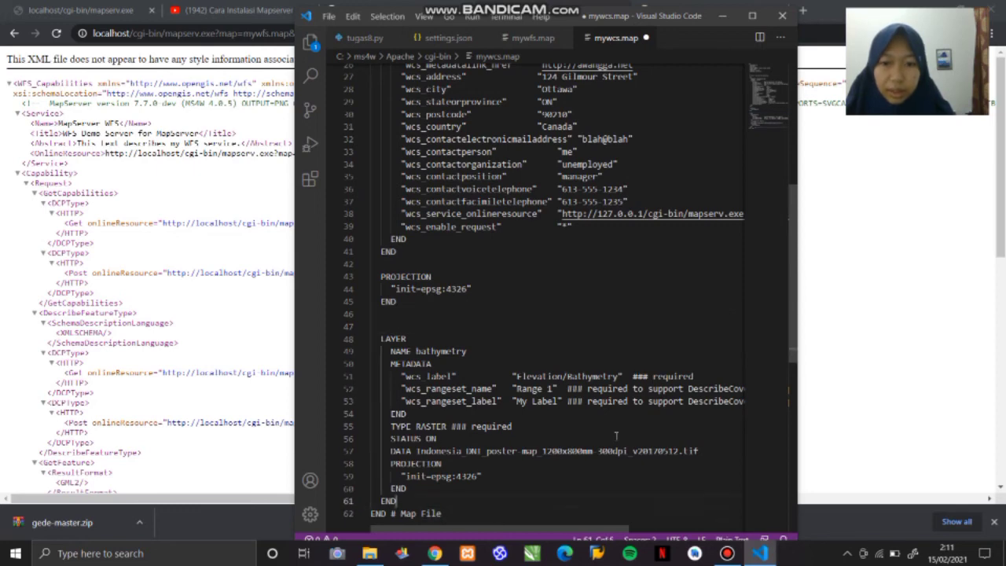
key(Up)
key(Up)
key(Up)
key(Up)
key(Up)
key(Up)
key(Up)
key(Up)
key(Up)
key(Up)
key(Up)
key(Up)
key(Up)
key(Up)
key(Up)
key(Up)
key(Up)
key(Up)
key(Up)
key(Up)
key(Up)
key(Up)
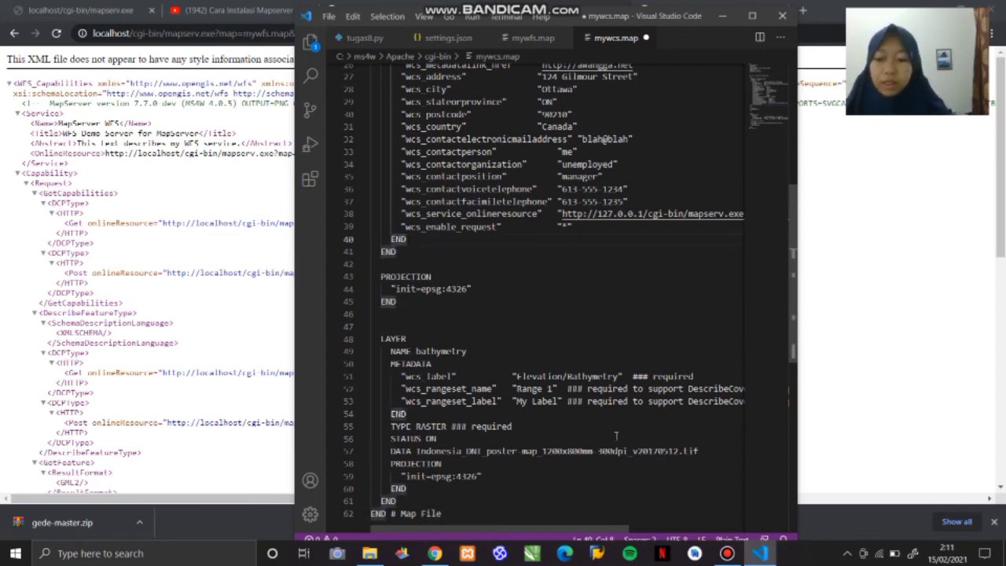
key(ctrl+s)
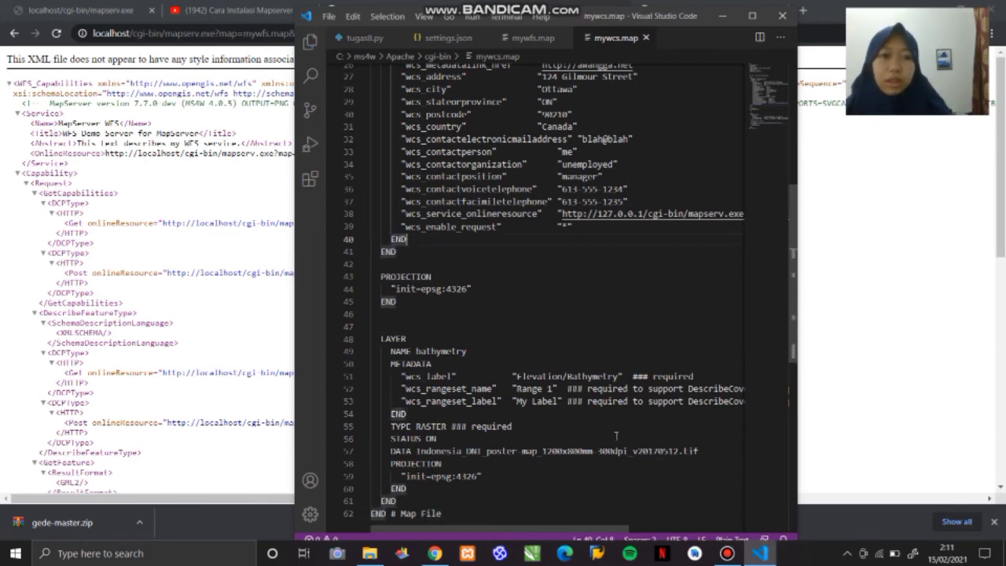
- Switch to Chrome and change the map parameter in the GetCapabilities URL to mywcs.map
click(723, 15)
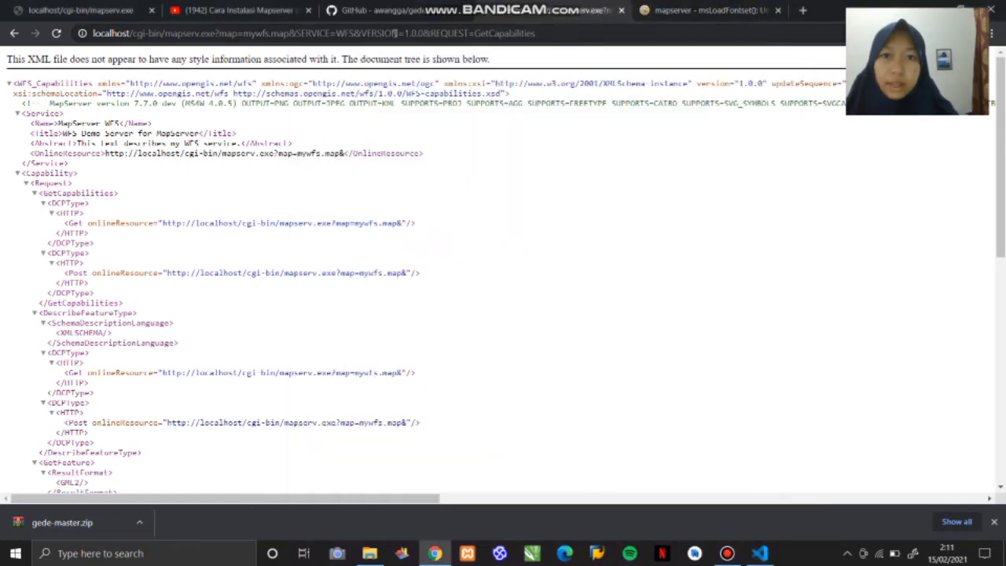
click(236, 36)
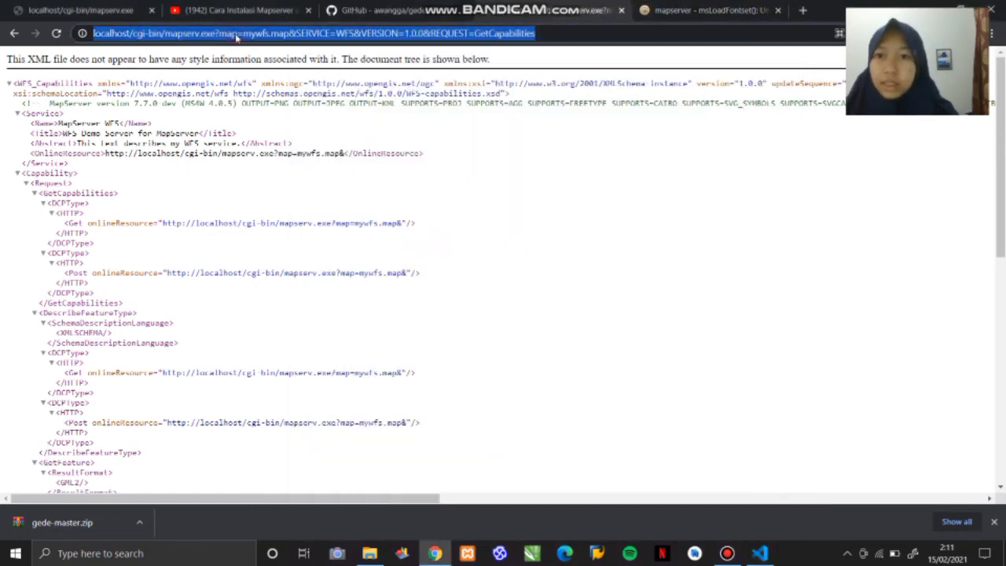
click(180, 35)
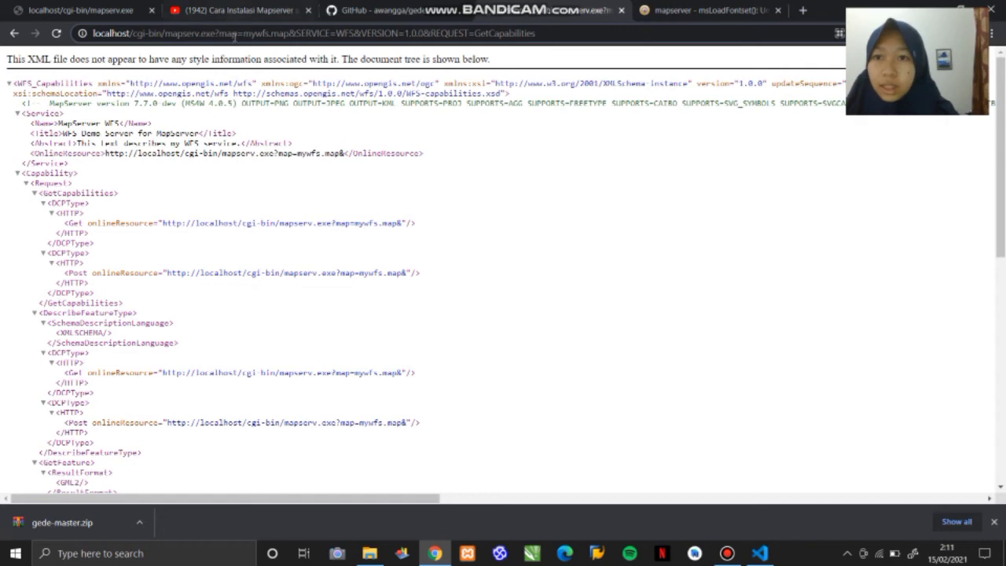
click(236, 37)
click(270, 34)
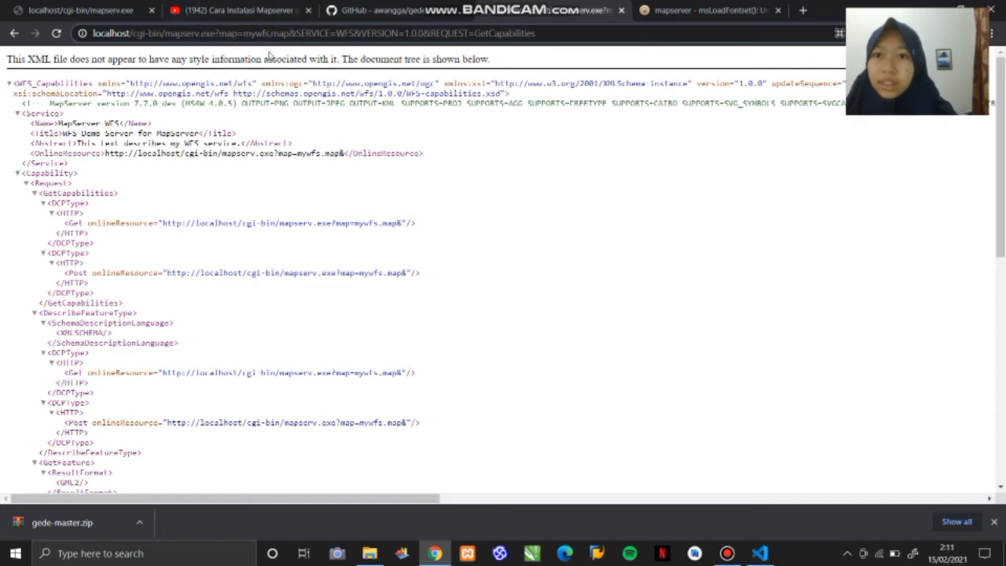
key(BackSpace)
text(c)
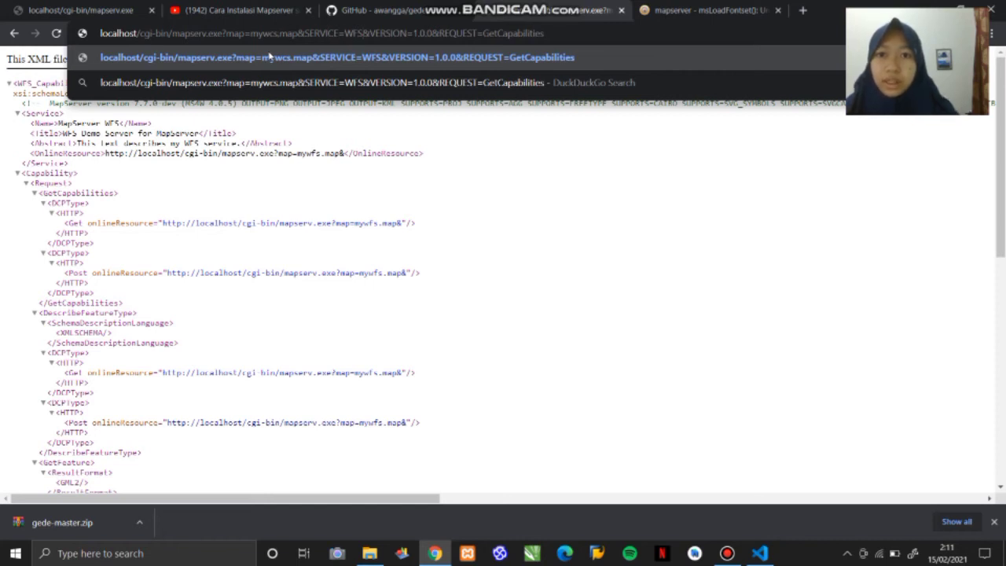
- Change the SERVICE parameter in the GetCapabilities URL to WCS
key(BackSpace)
key(BackSpace)
key(Caps_Lock)
text(CS)
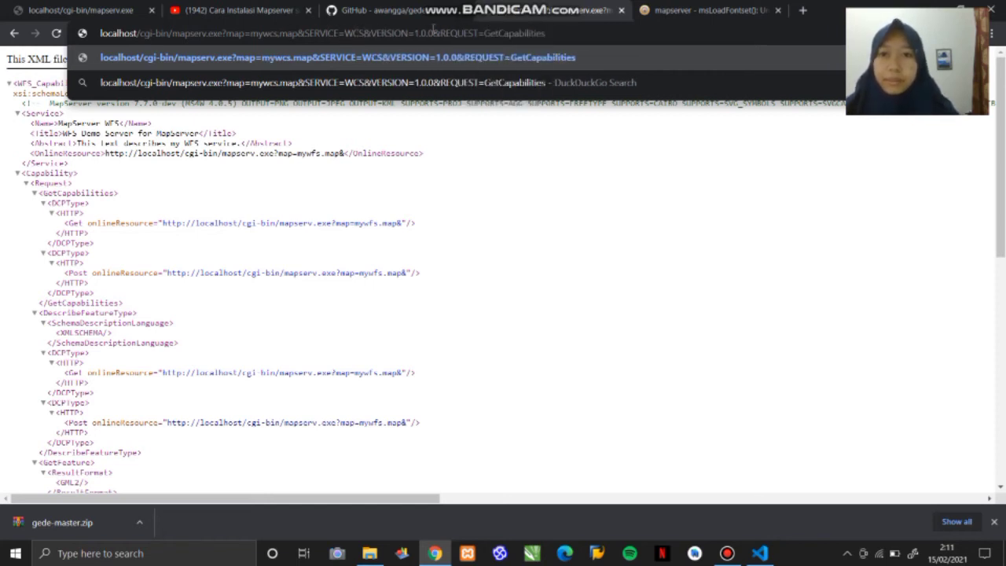
- Check the online resource URLs in mywcs.map in Visual Studio Code, and load the WCS GetCapabilities request in Chrome
click(761, 553)
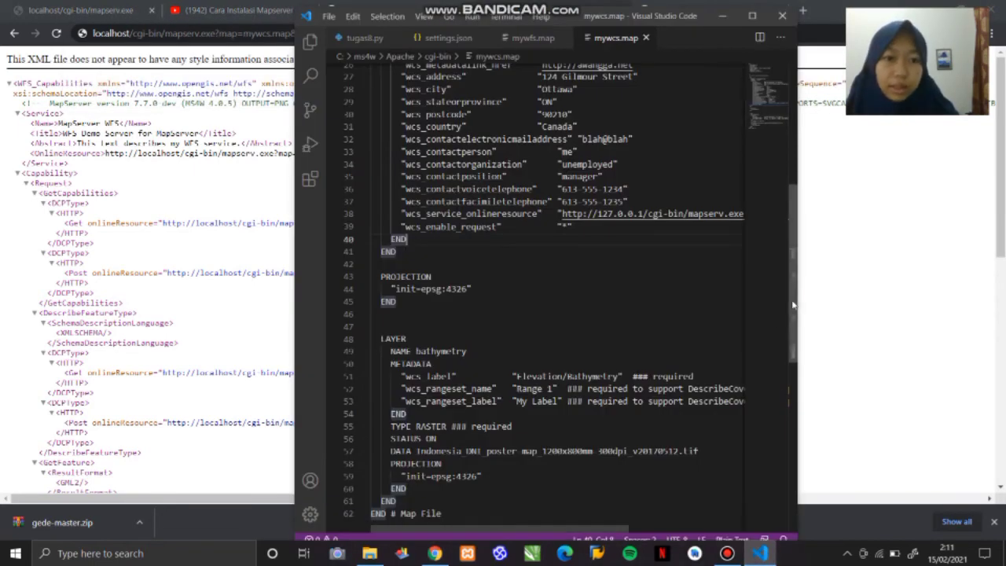
scroll(792, 264, up, 2)
scroll(792, 265, up, 4)
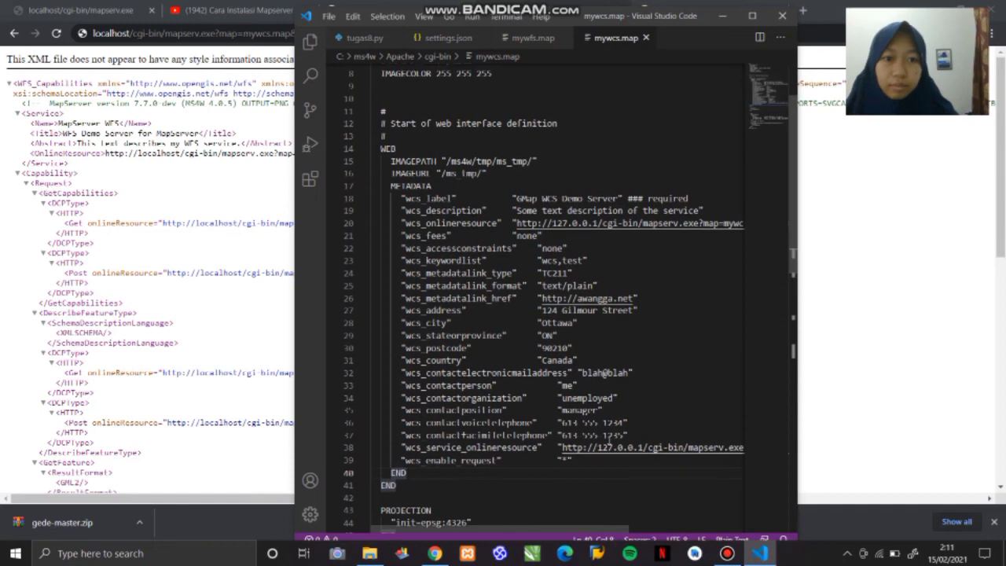
drag(519, 530, 598, 531)
click(722, 15)
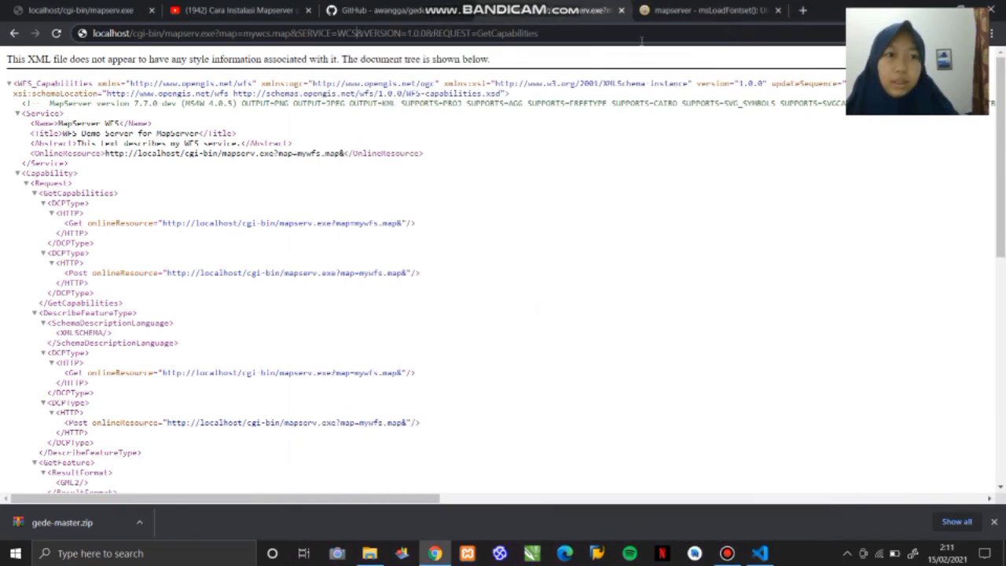
key(Return)
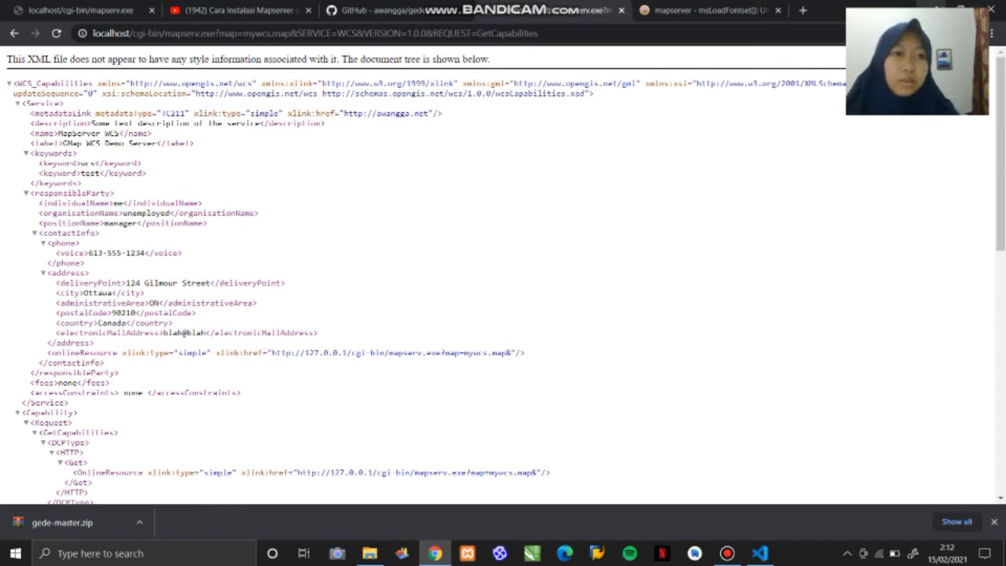
- Minimize Chrome, launch QGIS3 from the Windows search, and clear the recorder window from view
click(932, 8)
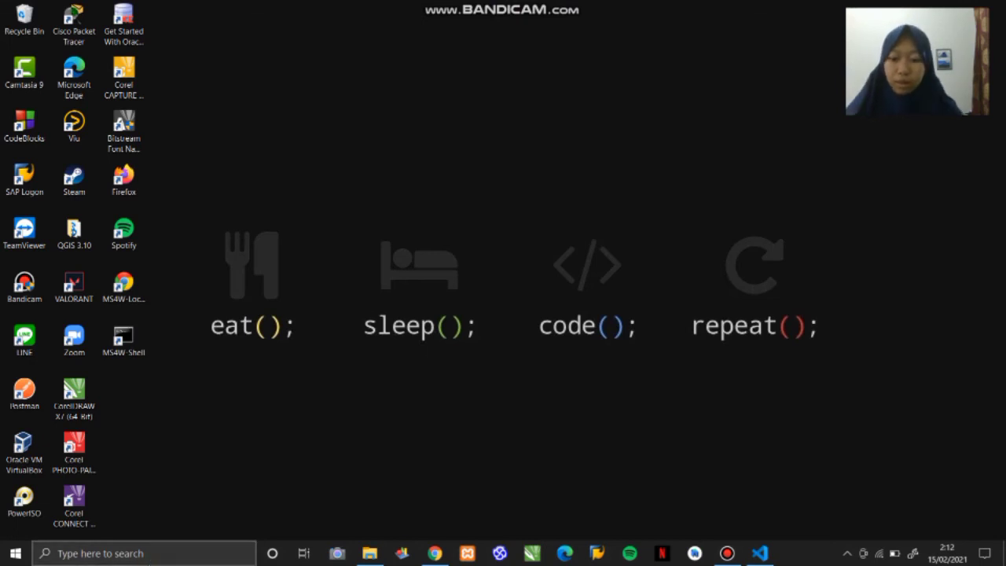
click(145, 554)
text(QGIS)
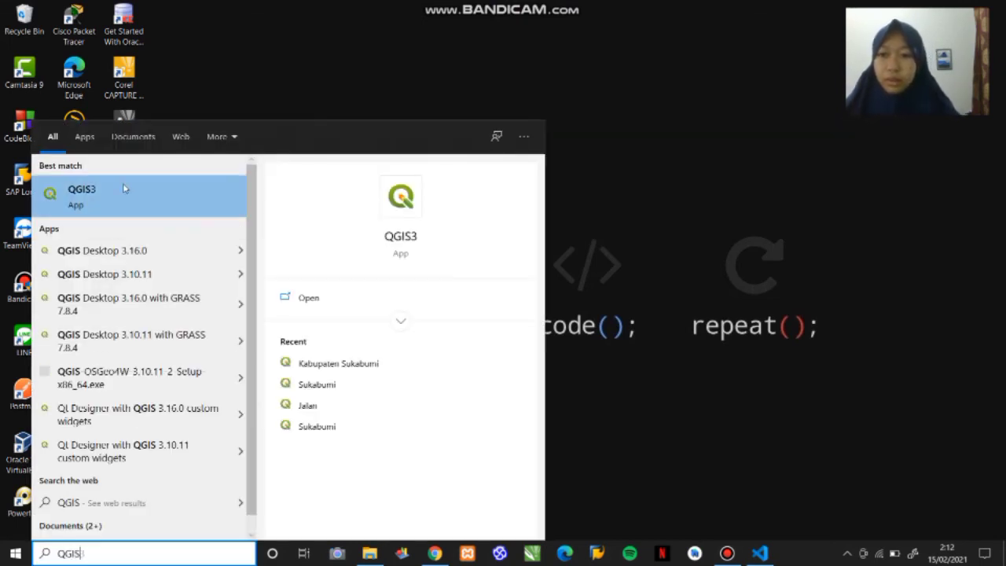
text(3)
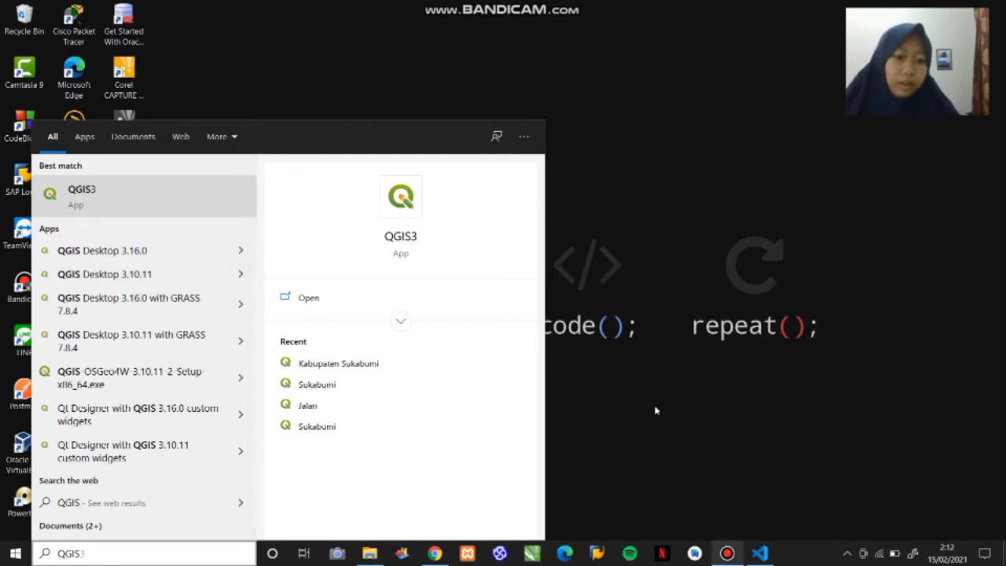
mouse_move(729, 558)
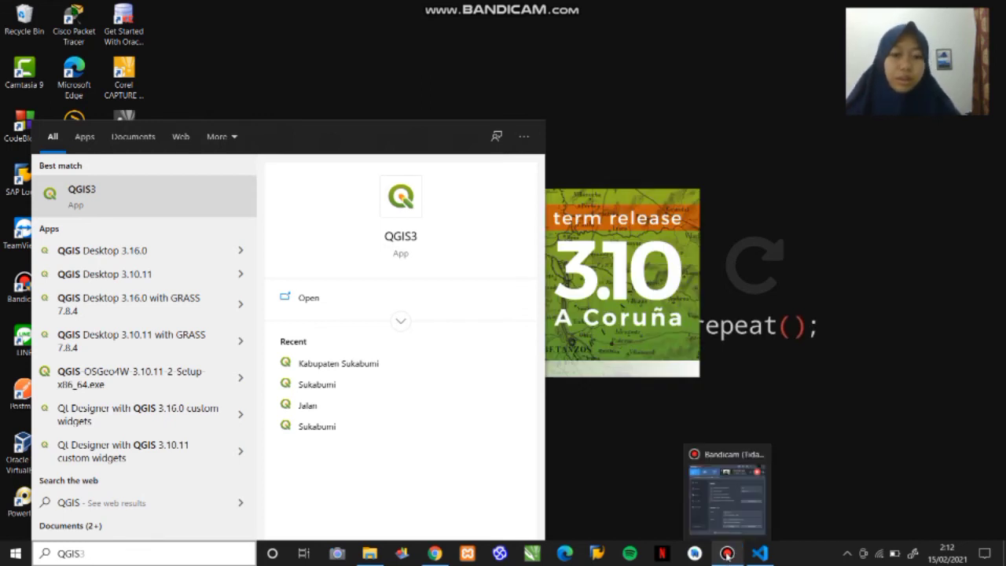
click(727, 554)
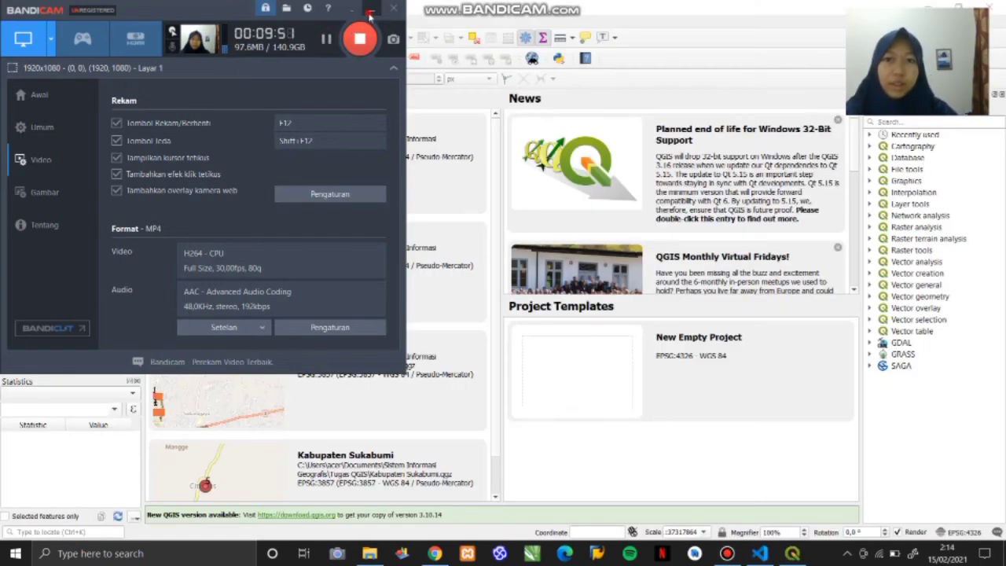
click(371, 9)
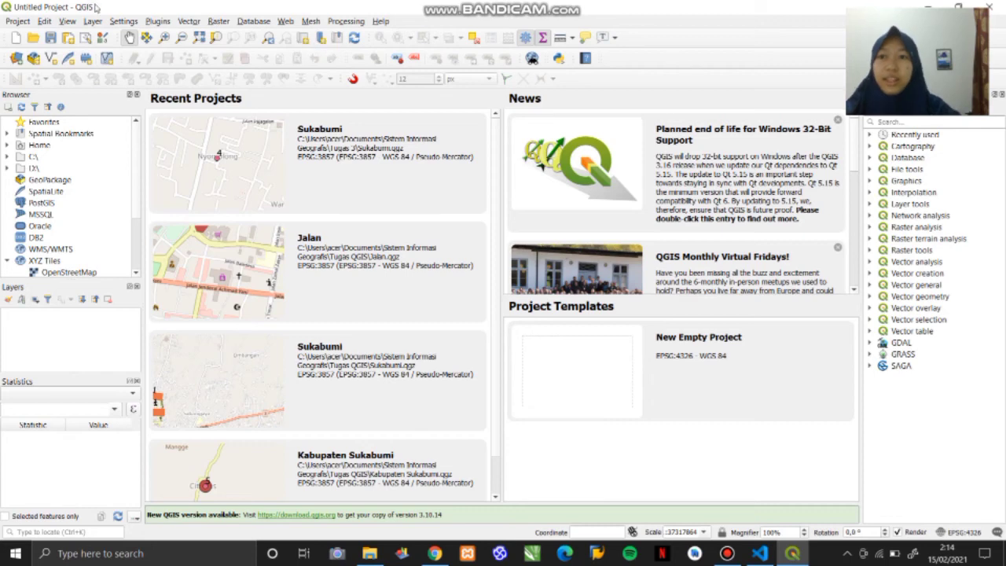
- Start adding a WFS layer and create a new server connection named wfs coba
click(93, 21)
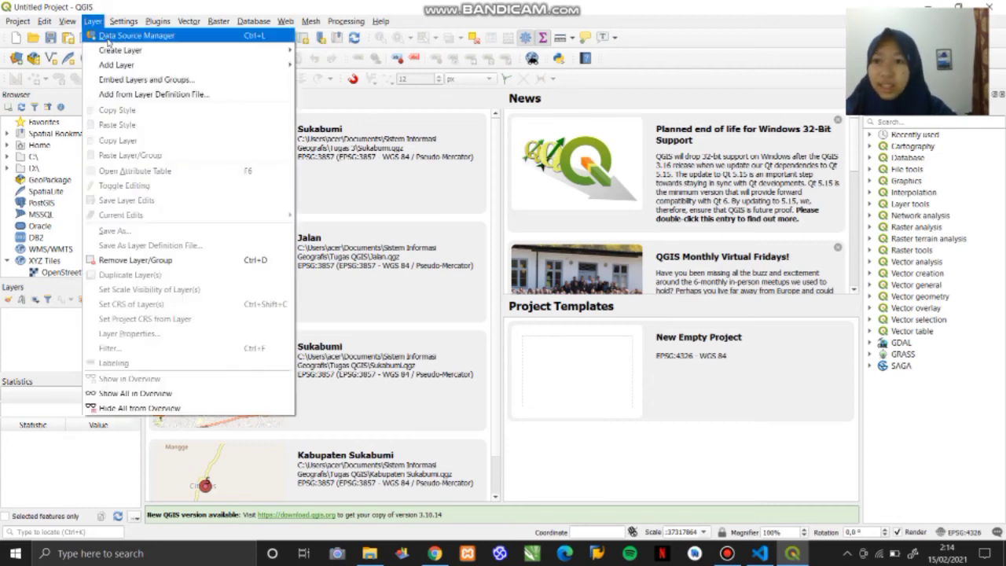
mouse_move(235, 50)
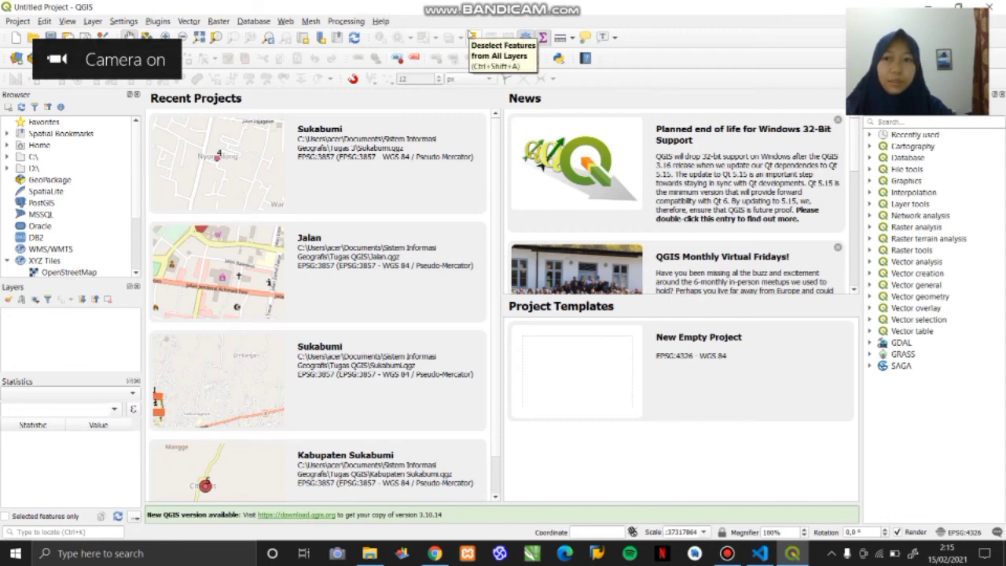
click(92, 22)
mouse_move(195, 71)
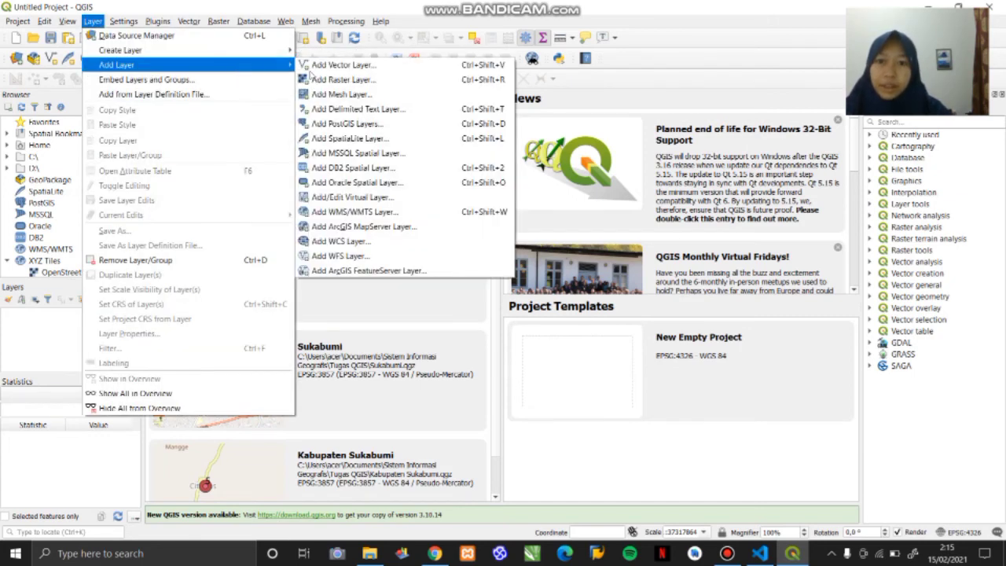
click(378, 256)
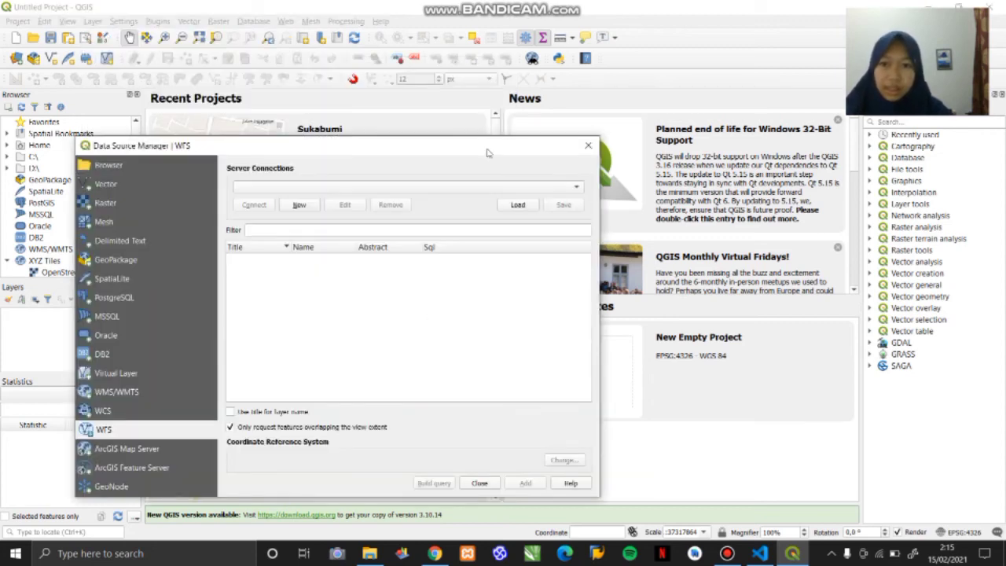
click(487, 157)
click(547, 147)
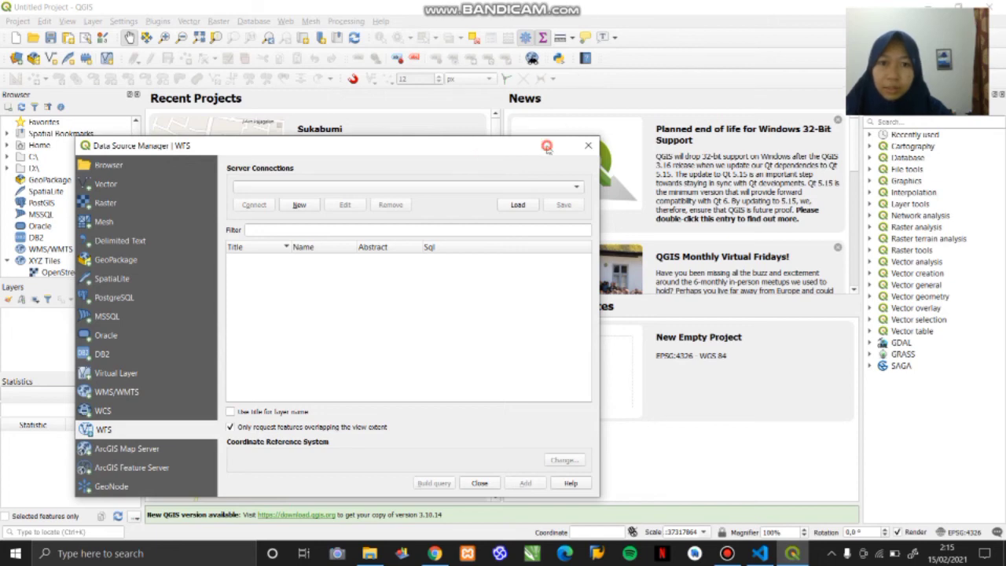
drag(547, 146, 621, 70)
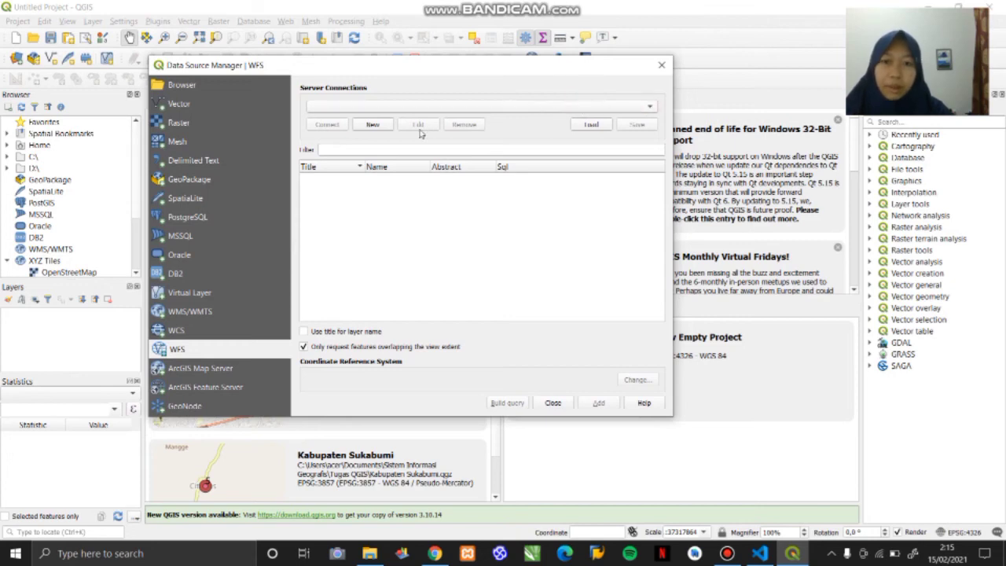
click(375, 126)
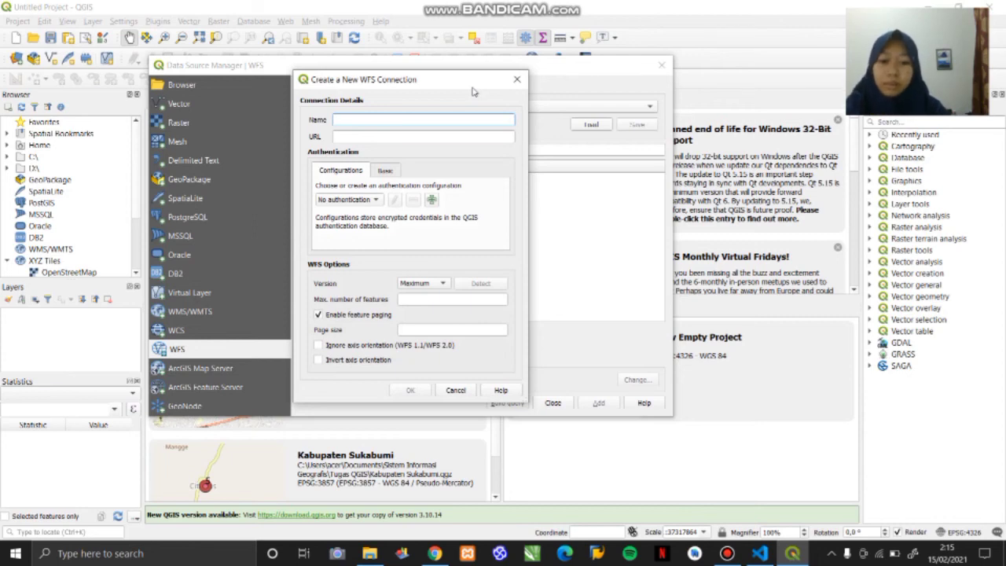
text(wfs coba)
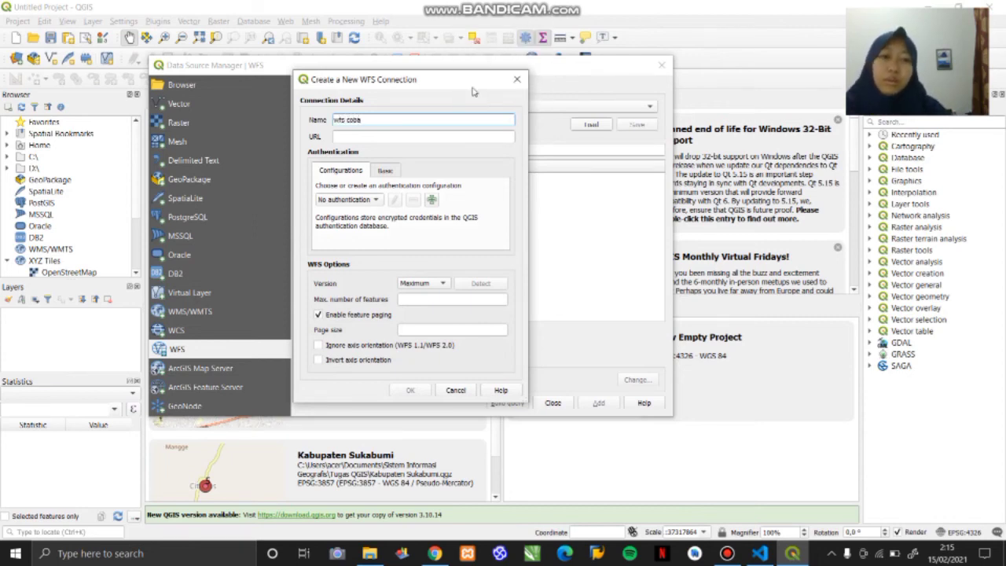
- Switch to Chrome, load the mywfs.map WFS GetCapabilities request, and copy its full URL
click(441, 553)
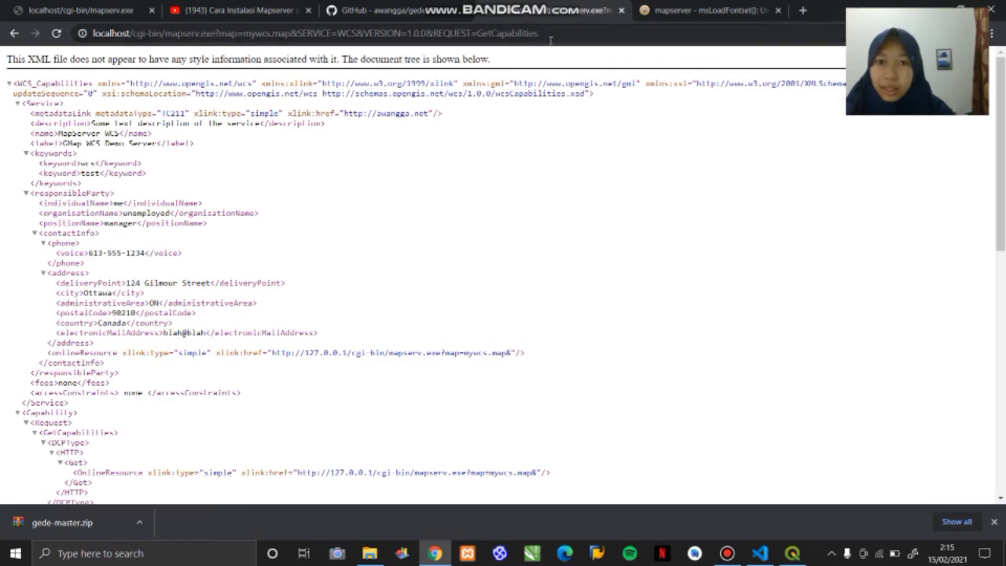
click(556, 35)
text(wcs)
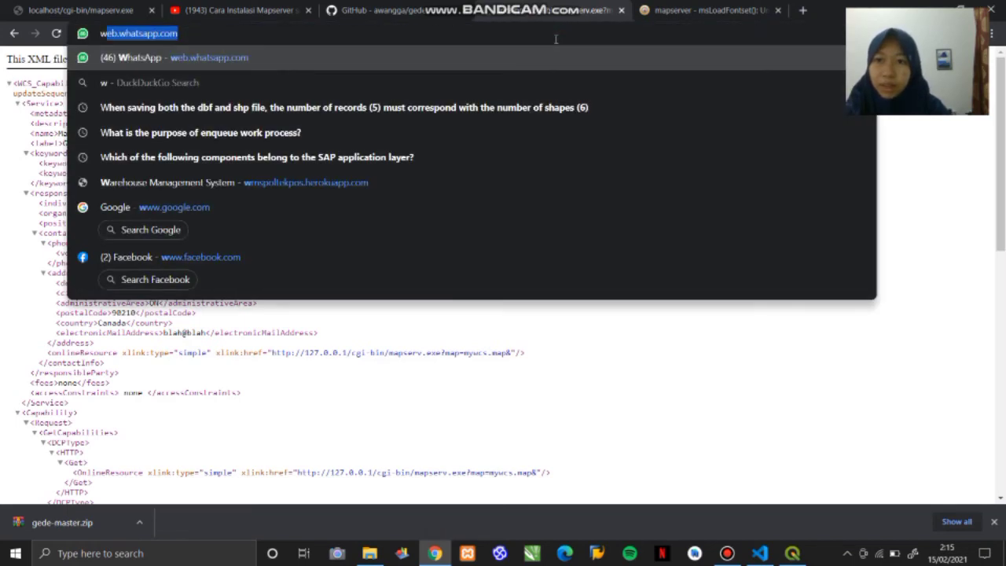
key(BackSpace)
key(BackSpace)
key(BackSpace)
text(wfs)
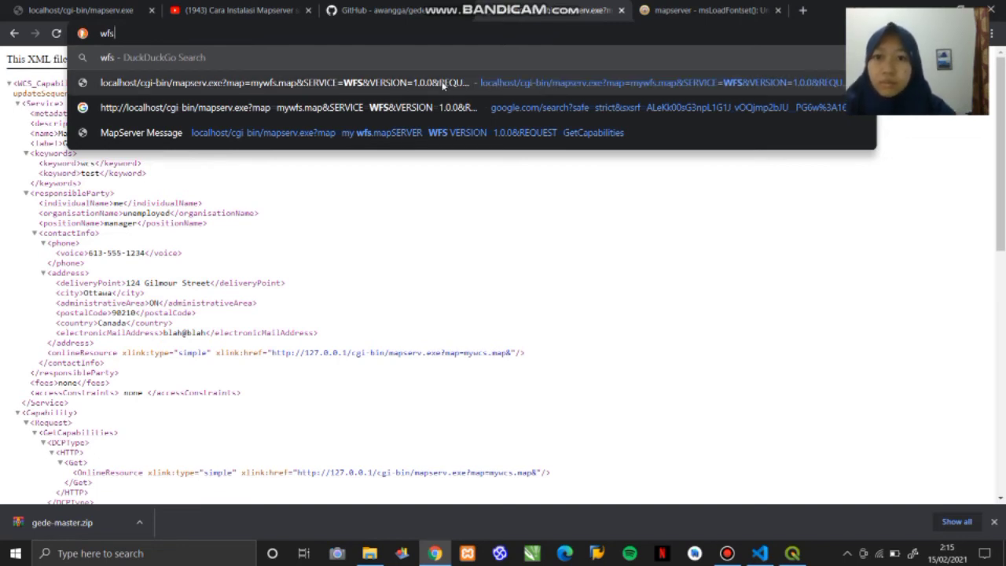
click(390, 84)
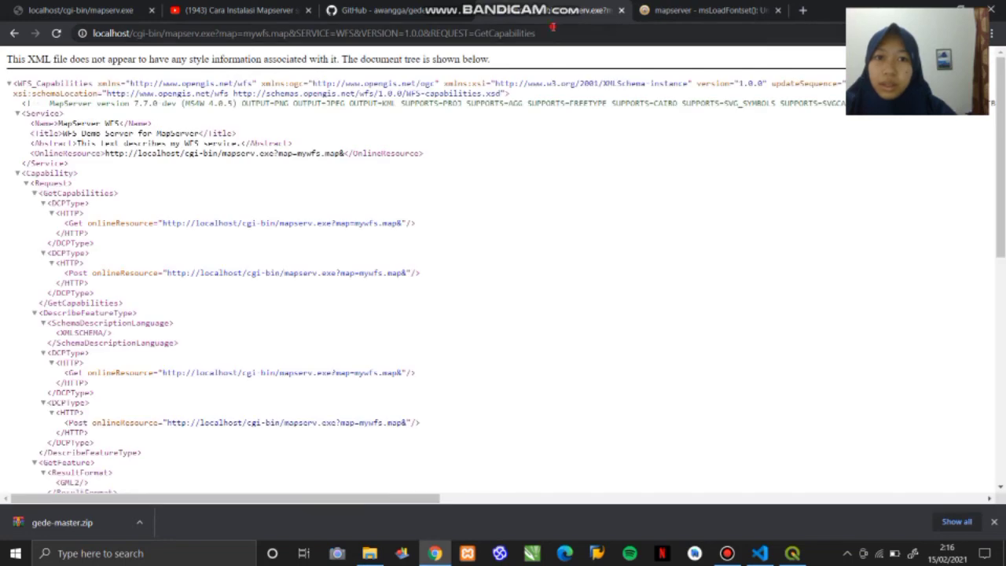
drag(536, 33, 34, 39)
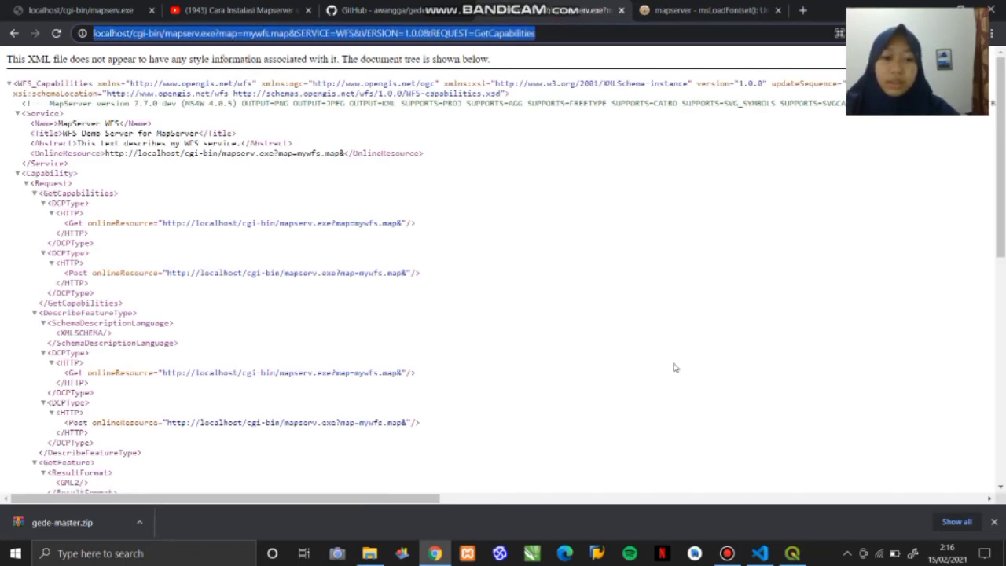
- Return to QGIS, paste the copied GetCapabilities address as the wfs coba connection's URL, and save the connection
click(792, 554)
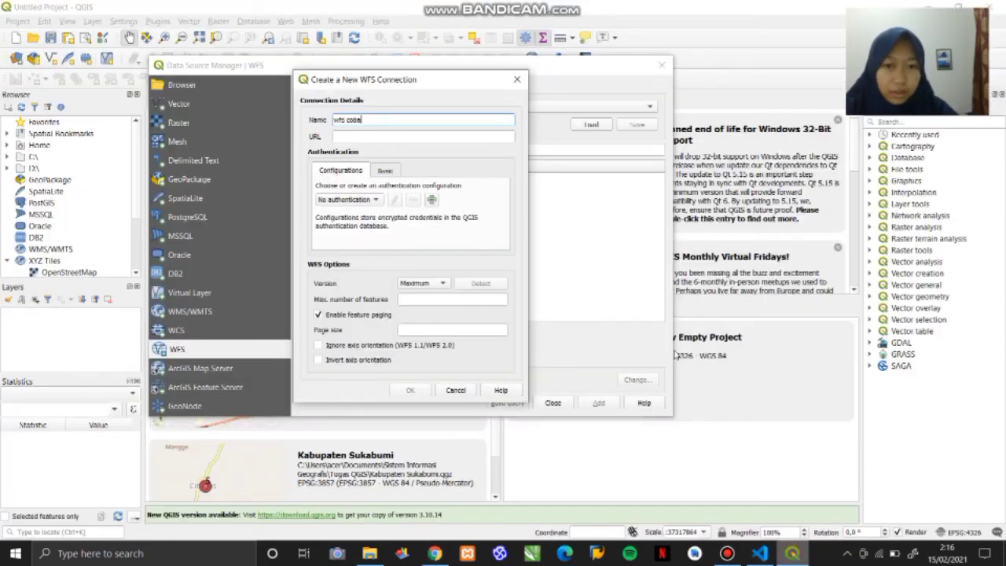
click(393, 138)
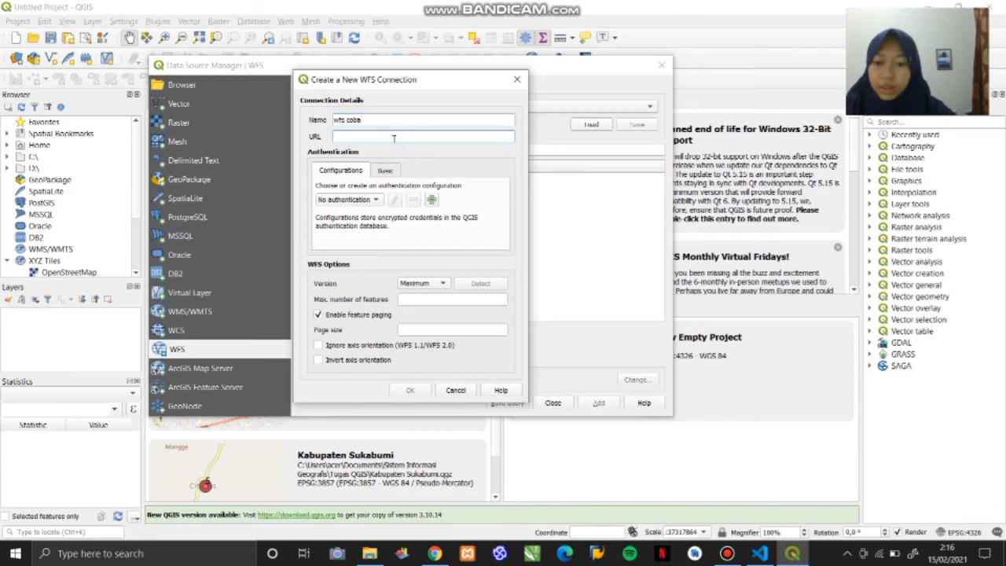
key(ctrl+v)
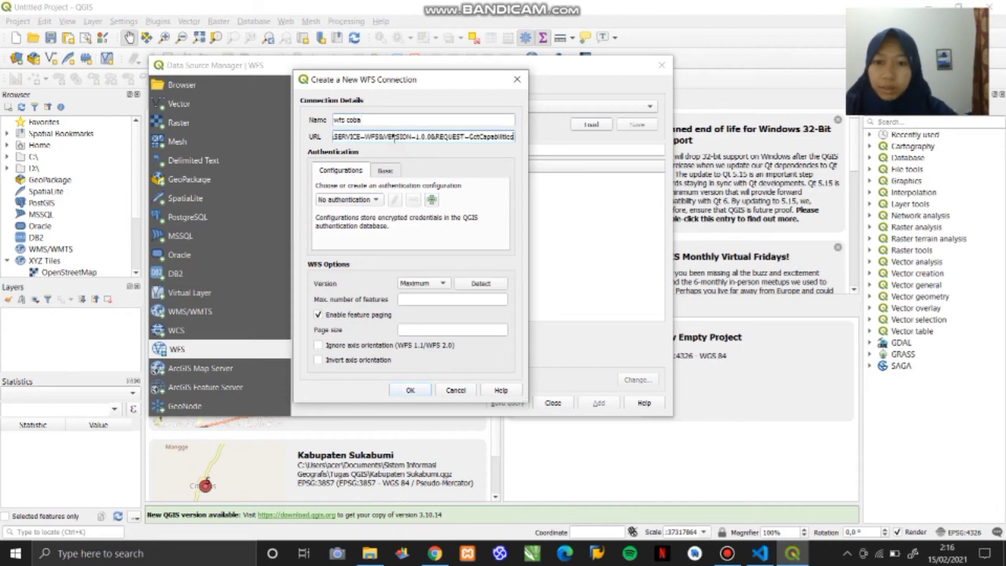
click(410, 390)
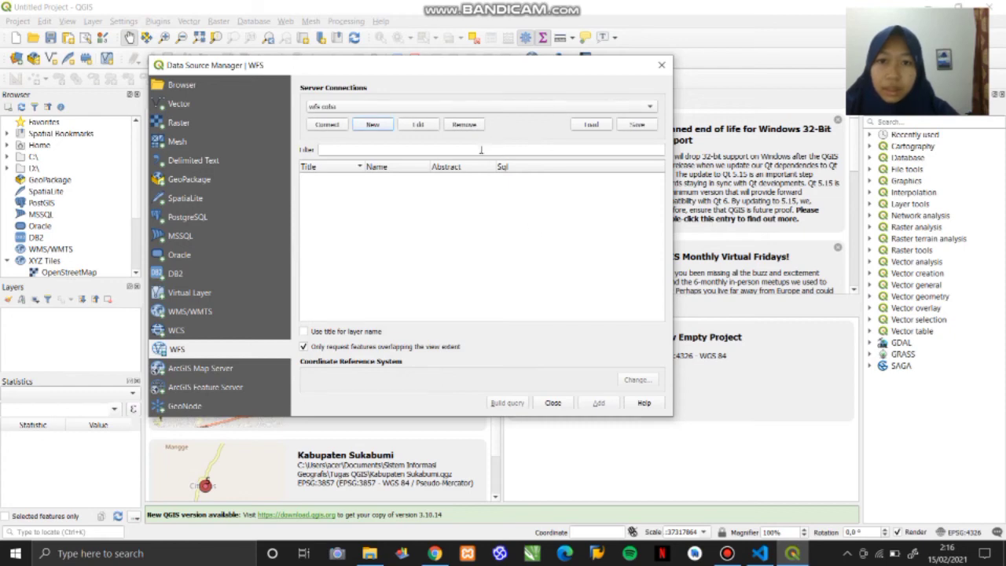
- Reopen the wfs coba connection's settings to check its URL, and close them without changes
click(393, 149)
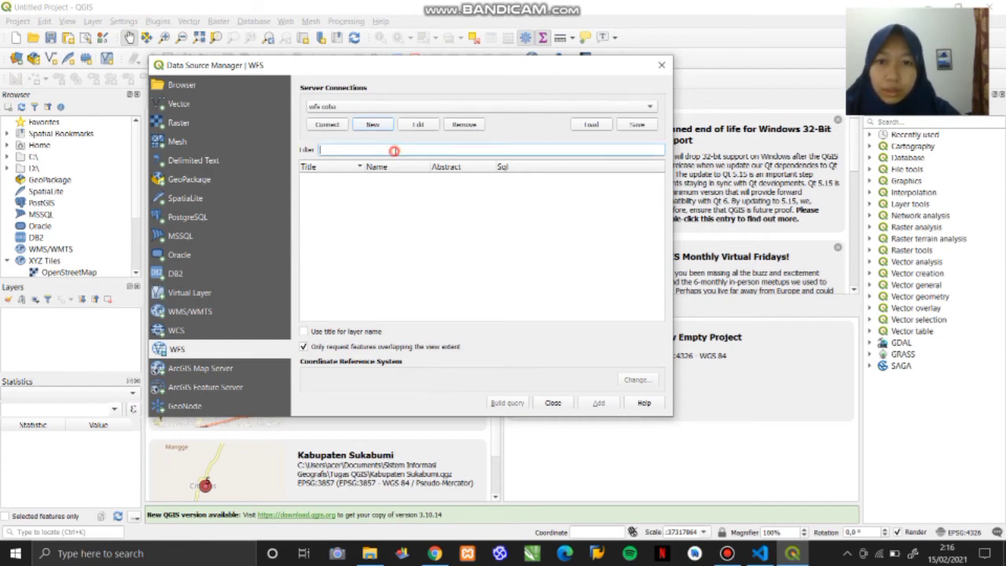
click(448, 113)
click(424, 126)
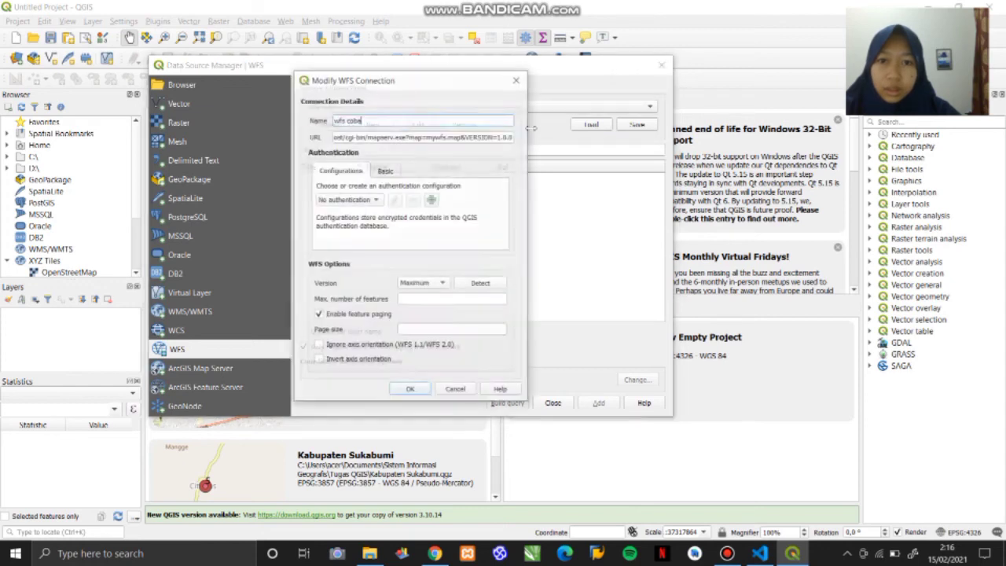
click(378, 135)
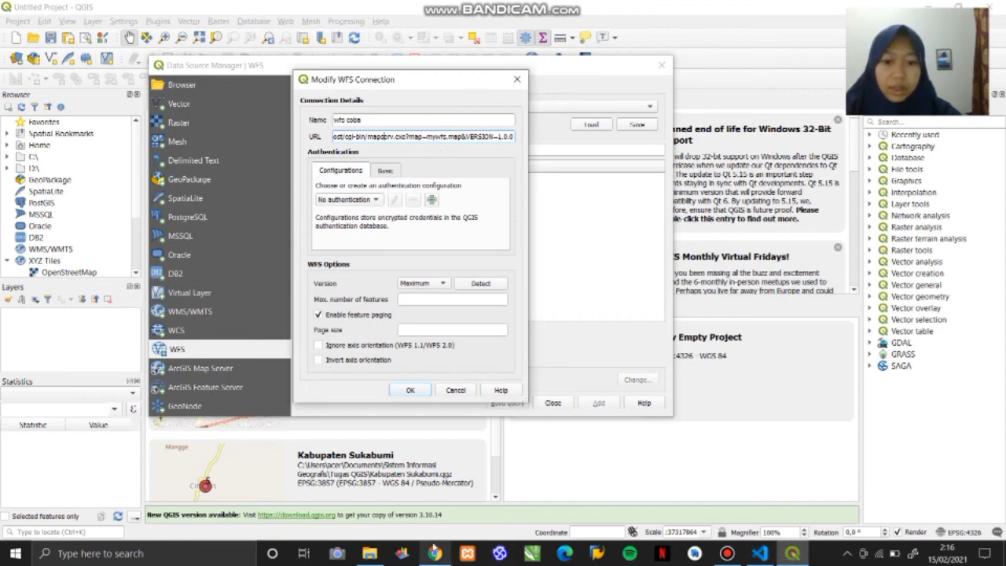
click(516, 80)
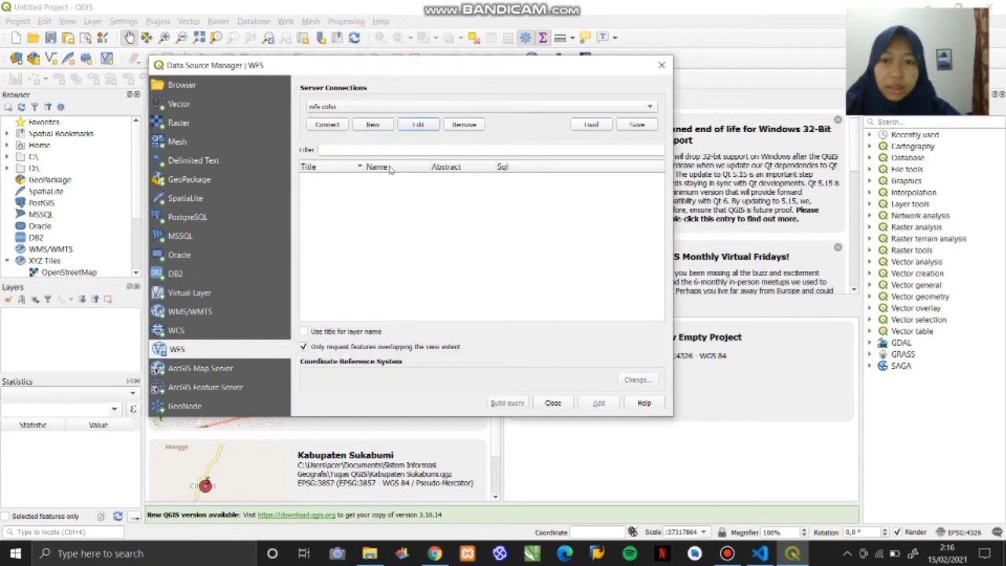
- Connect to the wfs coba server and add its world continents layer to the project
click(327, 124)
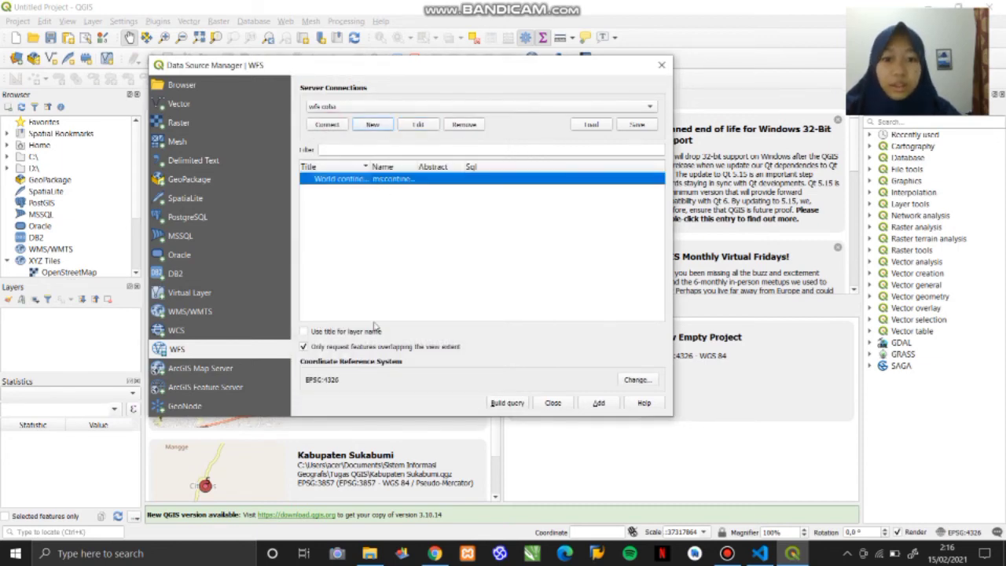
click(599, 403)
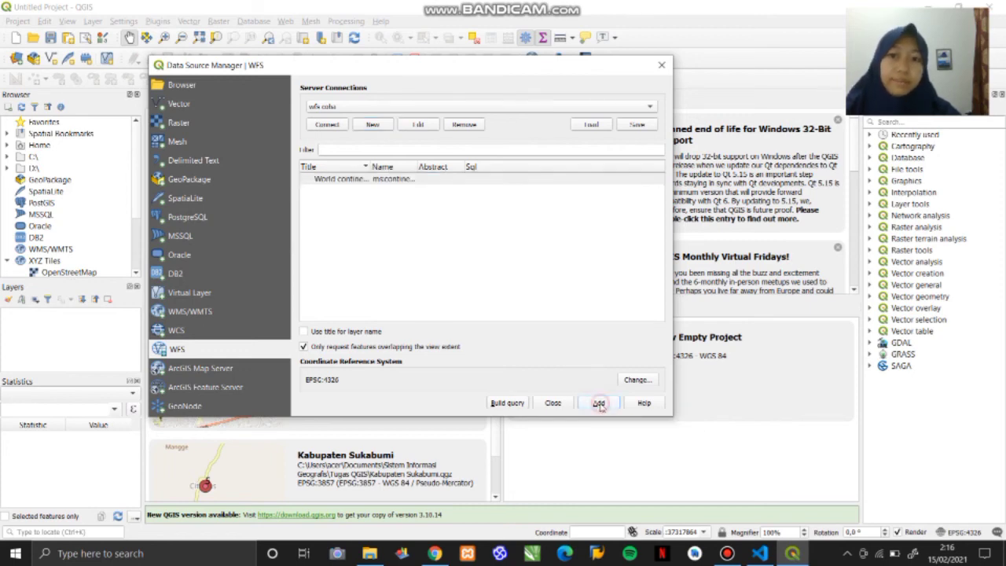
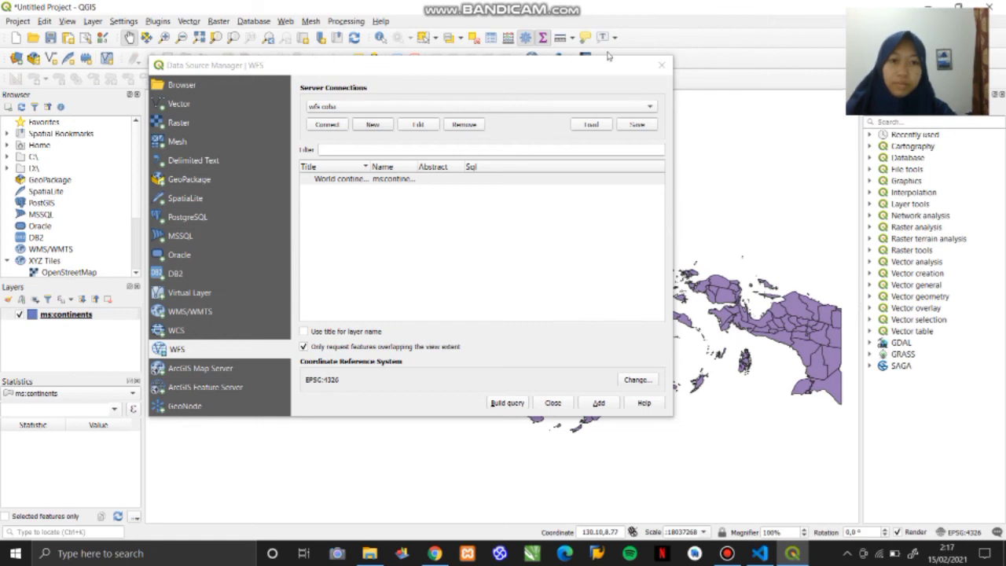
- Close the Data Source Manager and open the ms:continents layer's attribute table
click(663, 66)
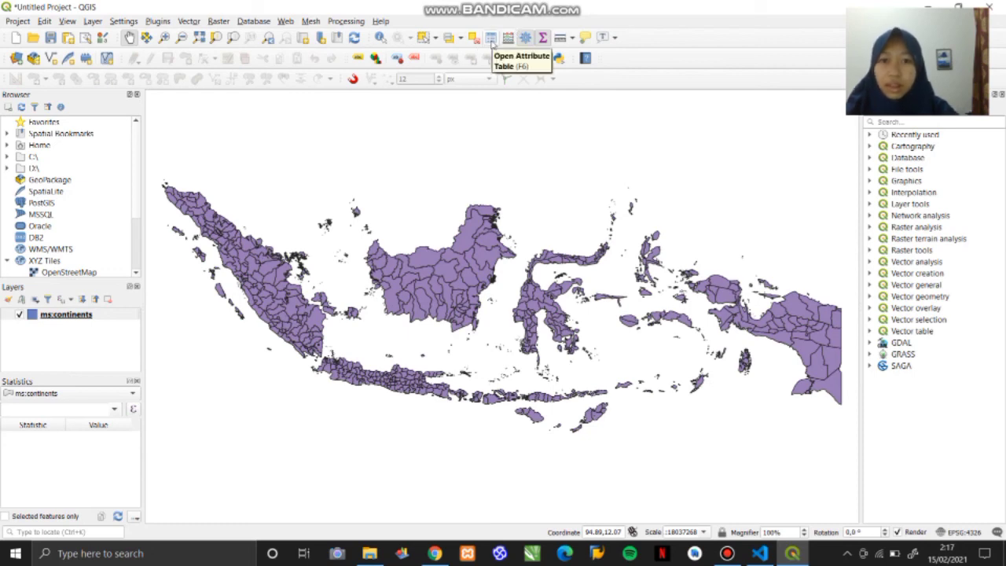
click(491, 39)
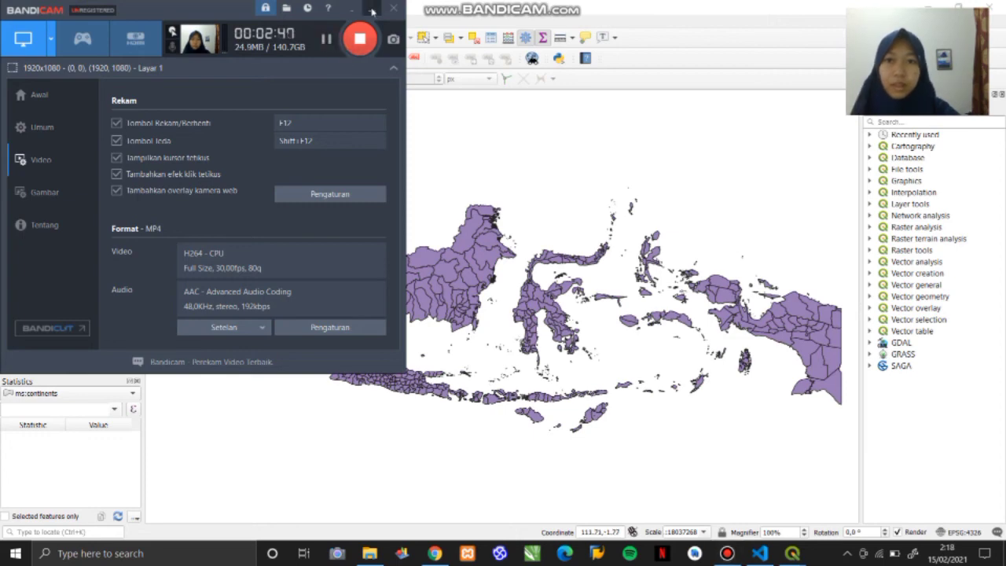
click(372, 11)
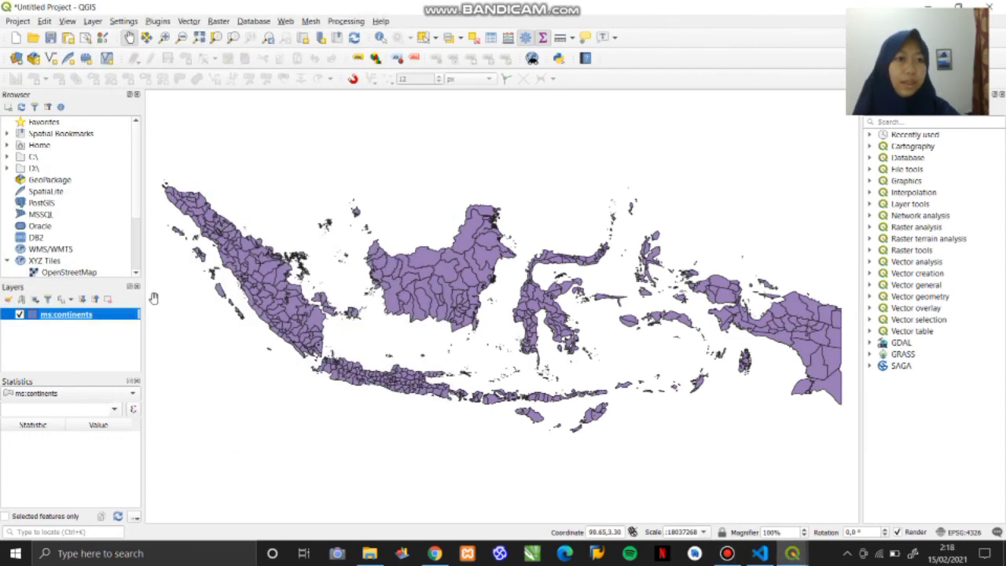
right_click(94, 318)
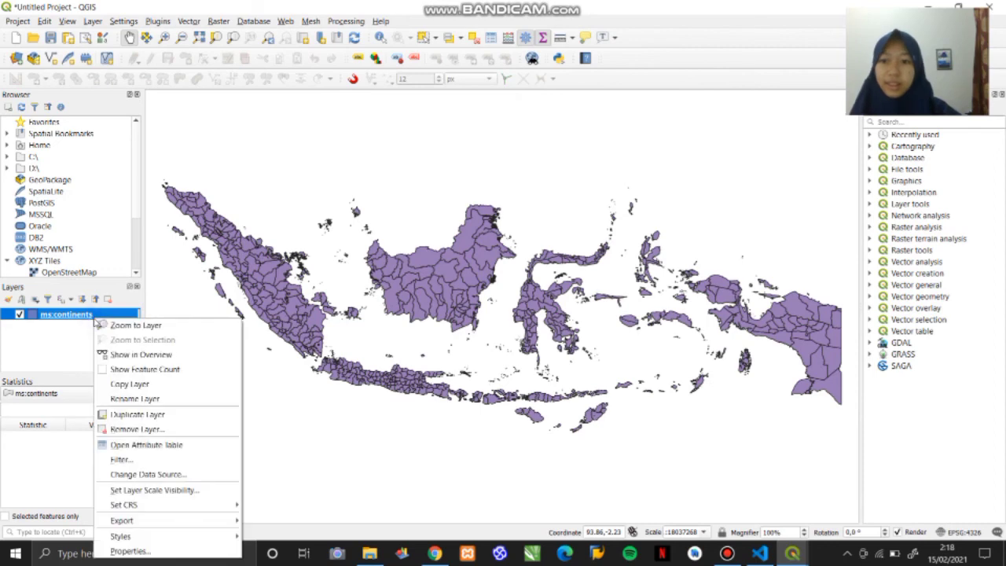
click(141, 448)
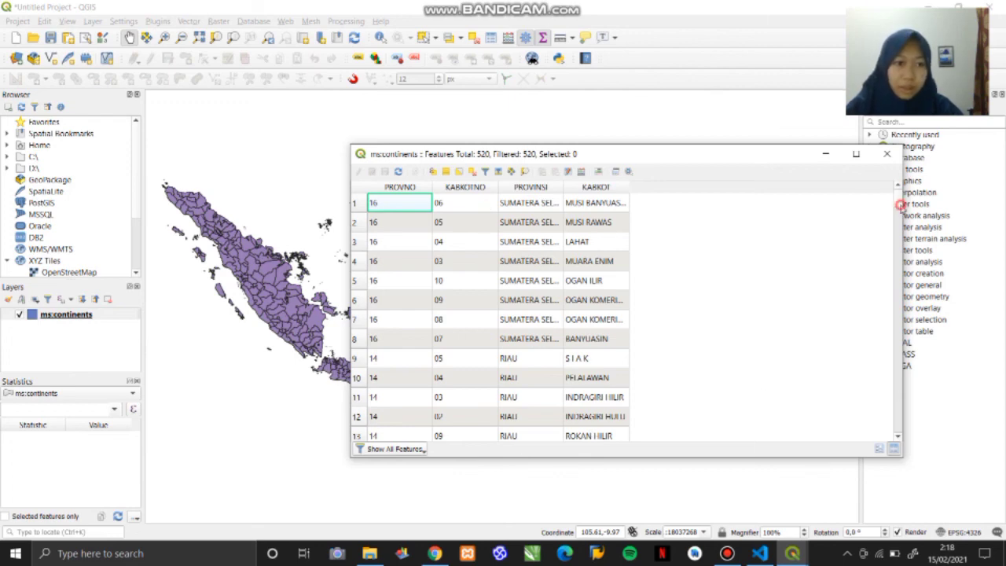
- Look through the ms:continents attribute records down to the last row and back, and close the table
scroll(897, 212, down, 13)
drag(902, 276, 911, 448)
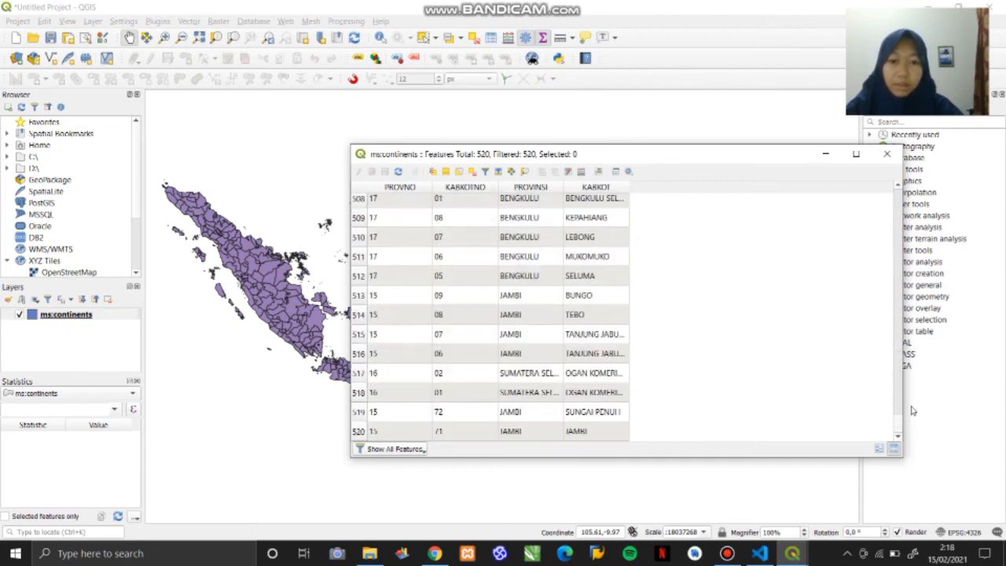
drag(912, 409, 891, 172)
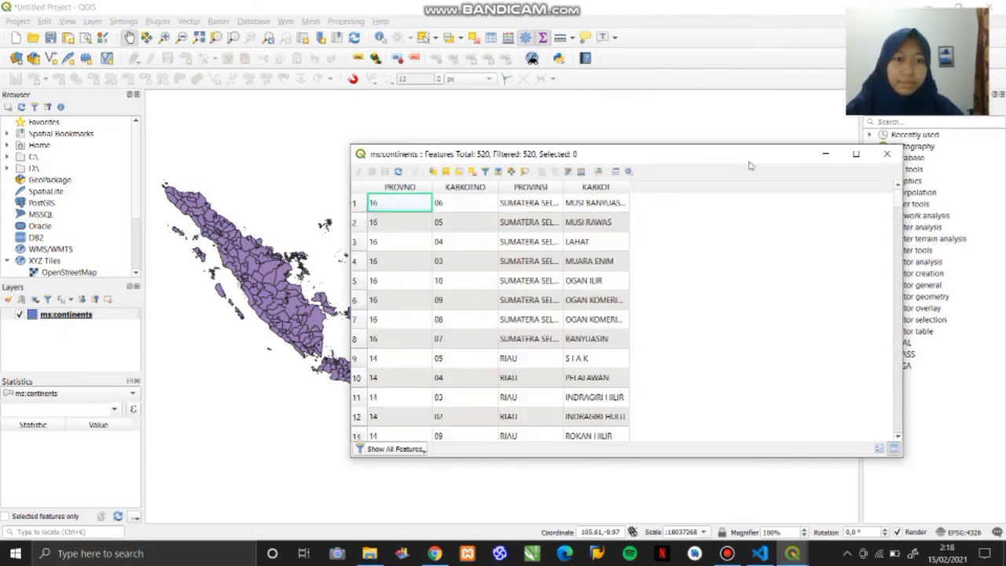
drag(750, 155, 649, 155)
click(792, 159)
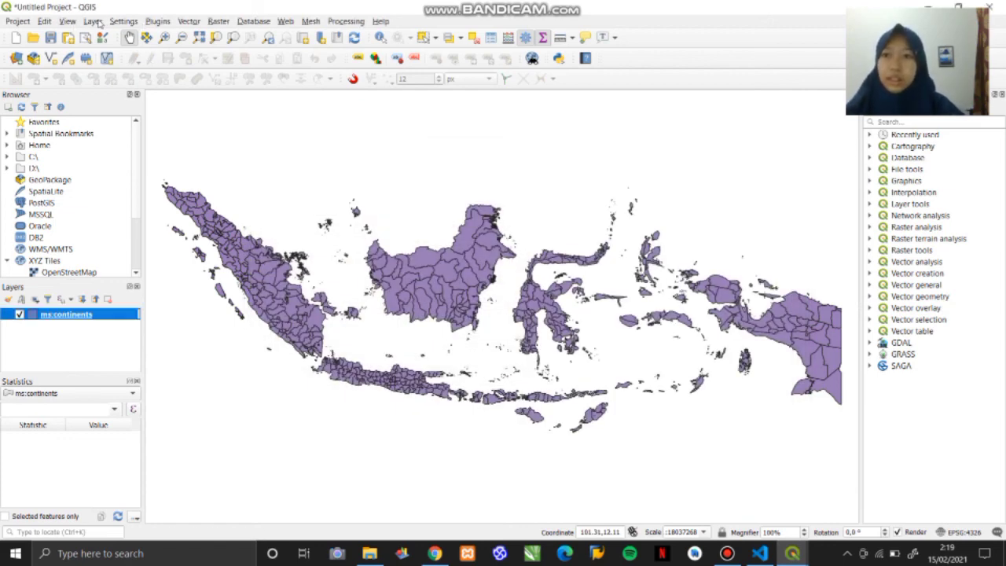
- Start a new WCS server connection for adding a WCS layer and name it WCS coba
click(96, 21)
mouse_move(148, 66)
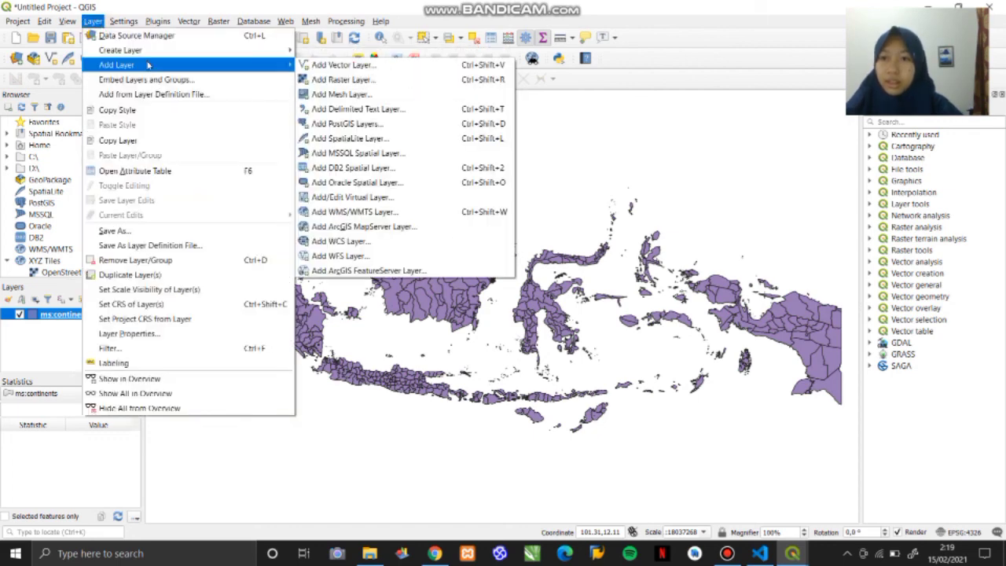
click(369, 244)
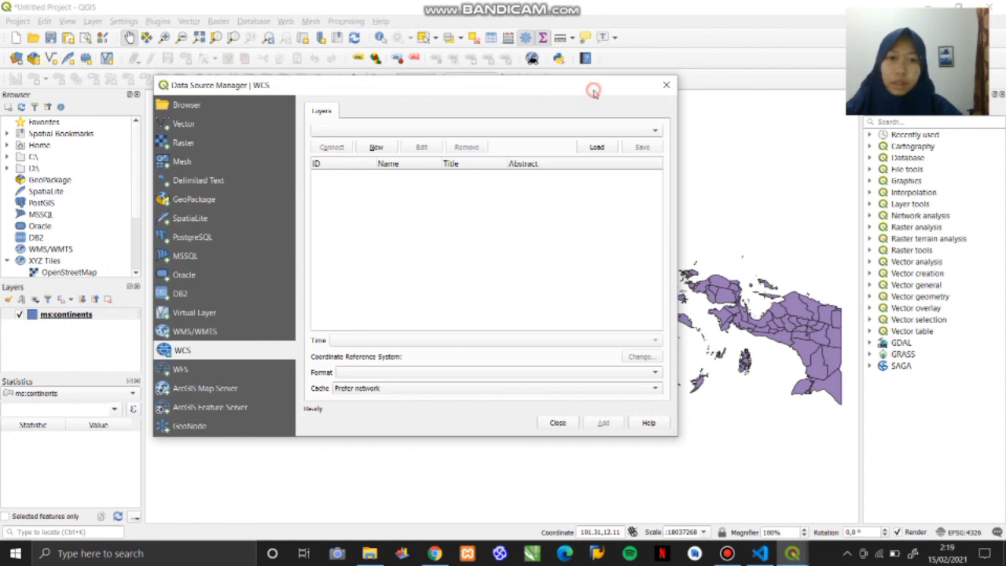
drag(594, 92, 580, 60)
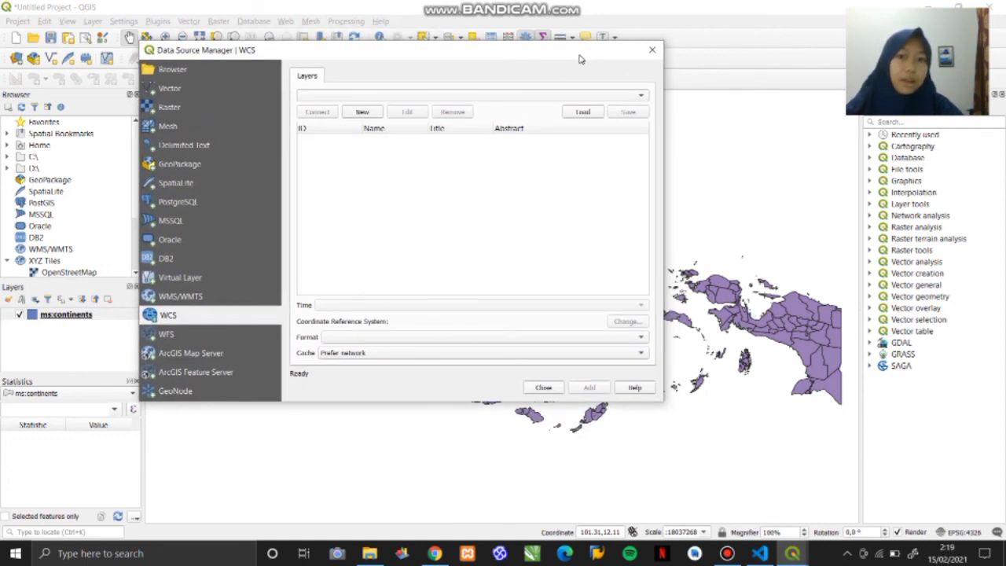
drag(523, 61, 587, 62)
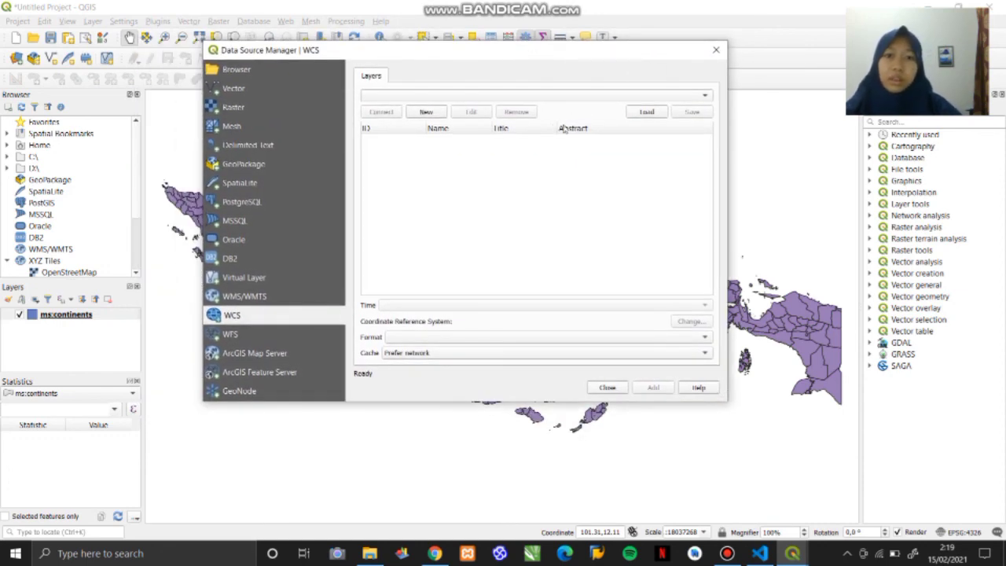
click(705, 96)
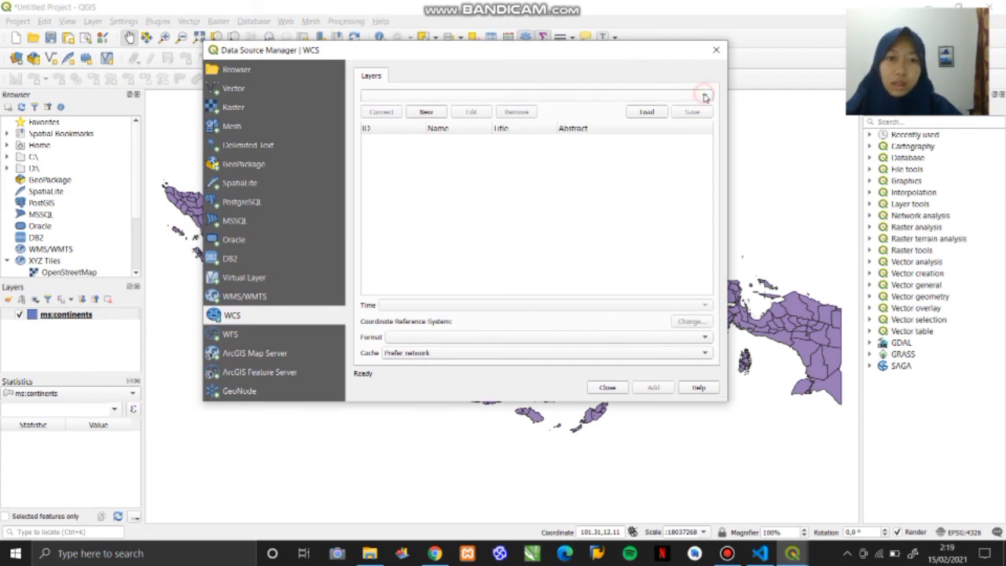
click(699, 97)
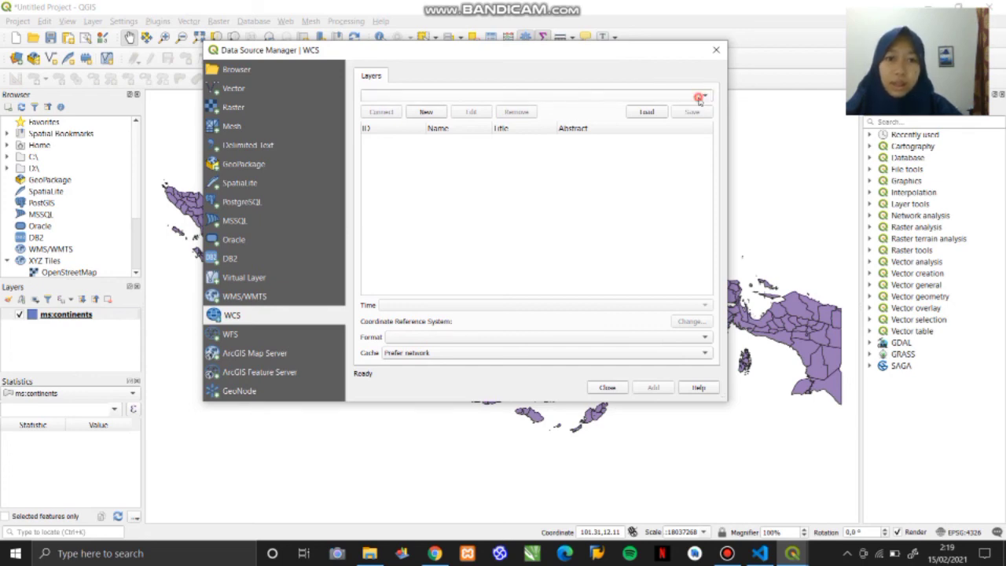
click(428, 112)
key(Caps_Lock)
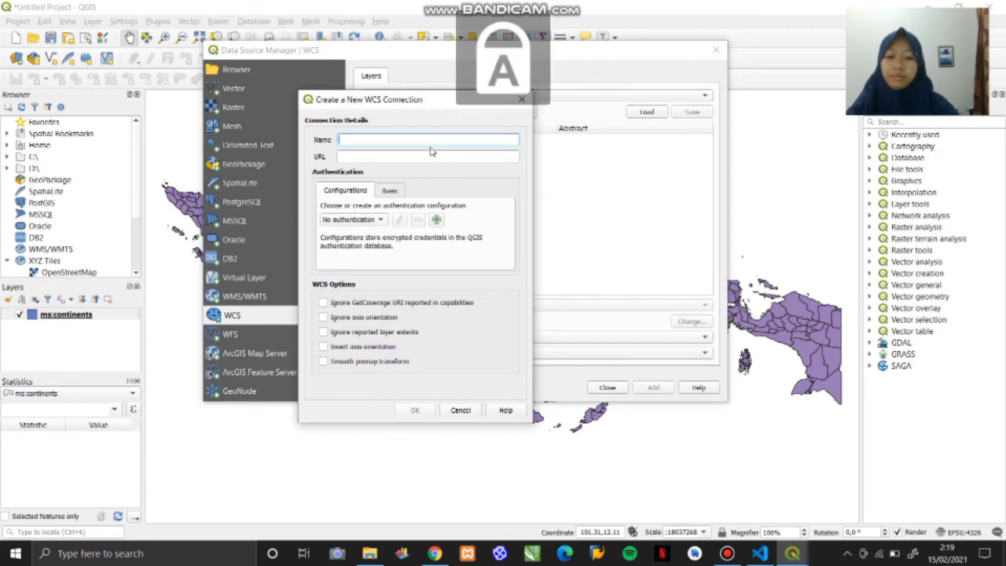
text(WCS)
key(Caps_Lock)
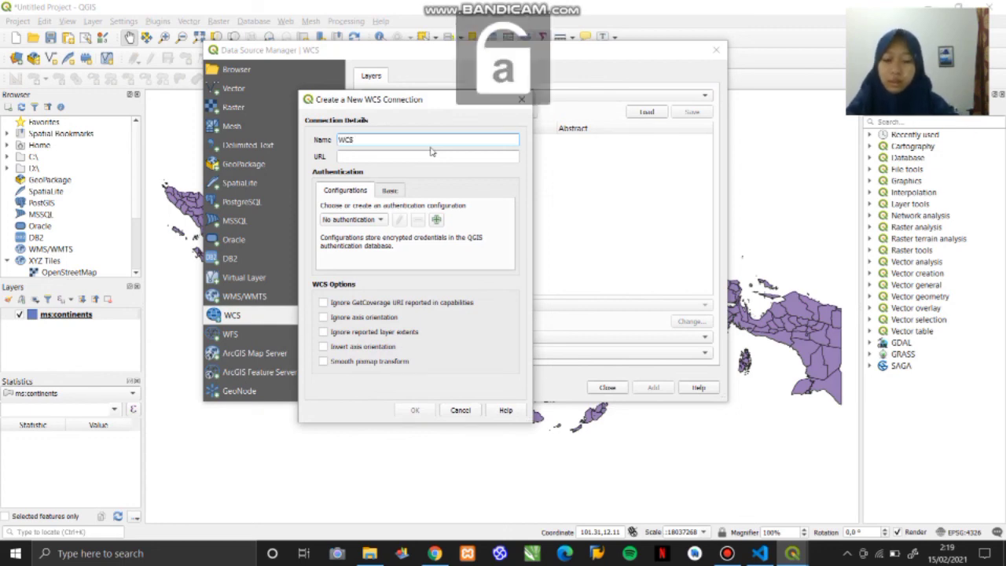
text(coba)
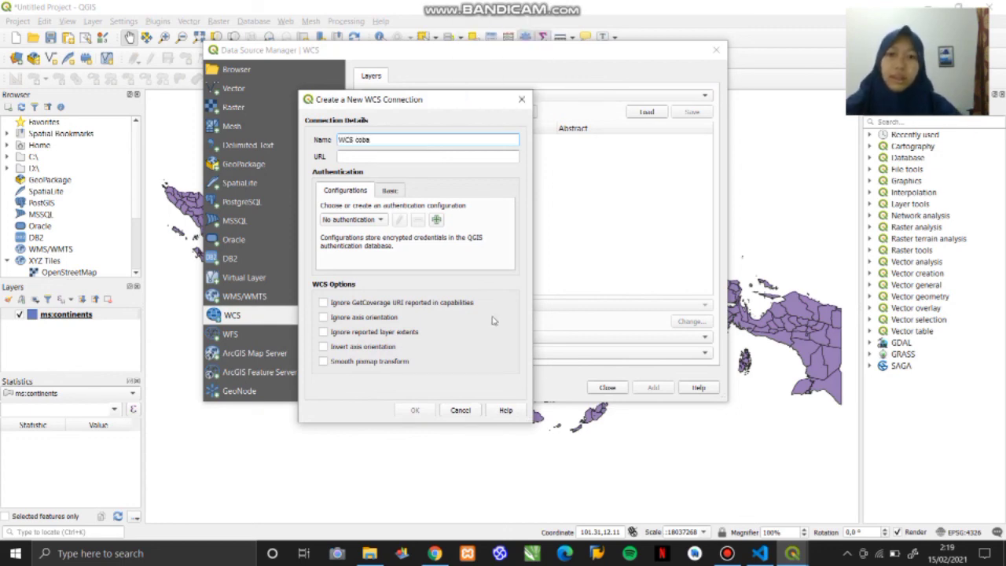
- Switch to Chrome, load the mywcs.map WCS 1.0.0 GetCapabilities request, and copy its full URL
click(435, 554)
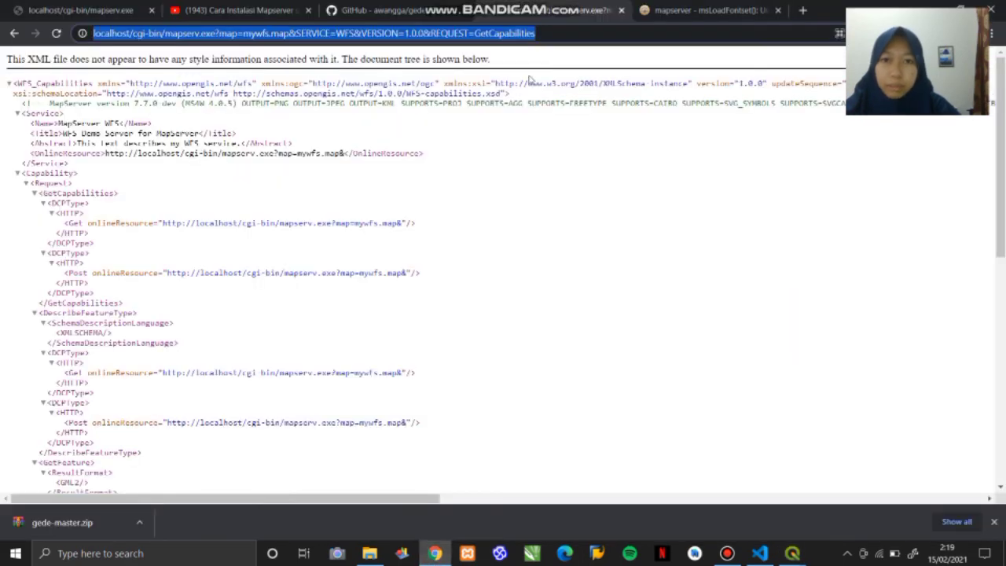
key(BackSpace)
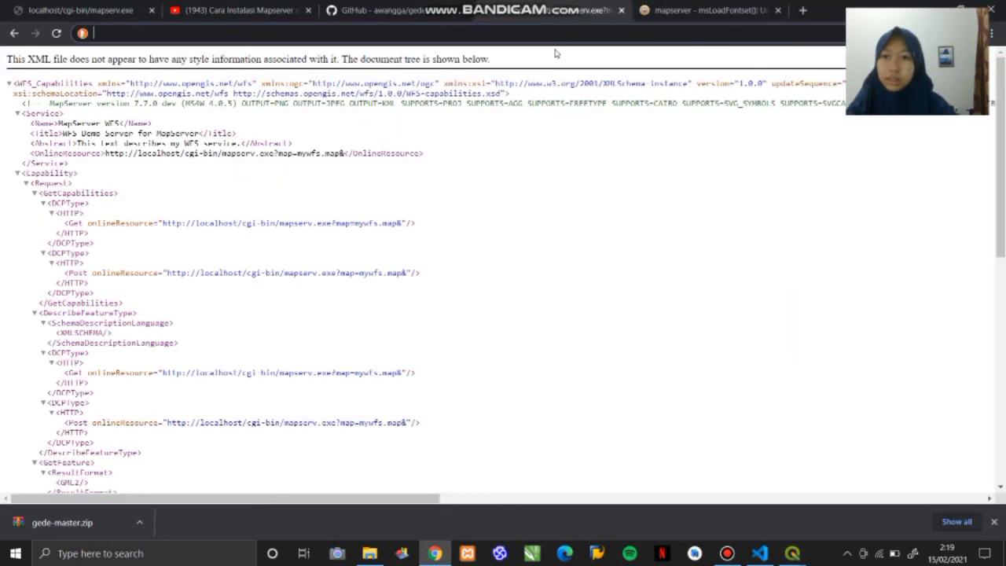
text(wcs)
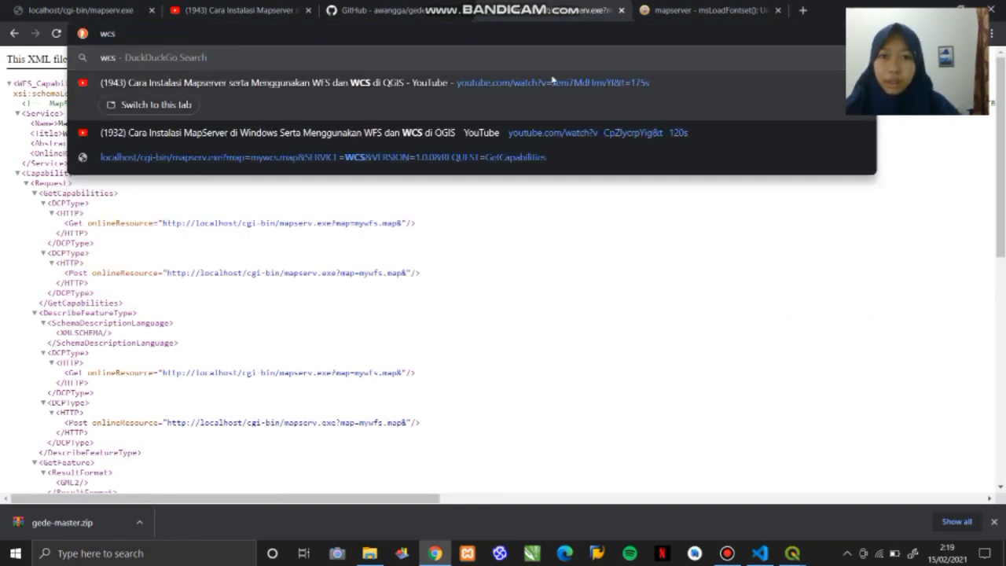
click(506, 157)
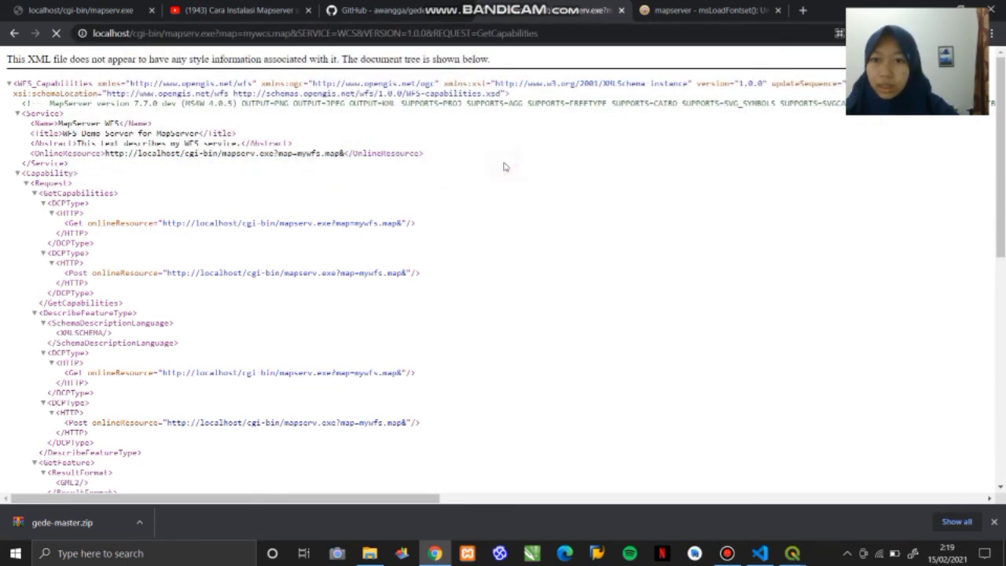
click(564, 37)
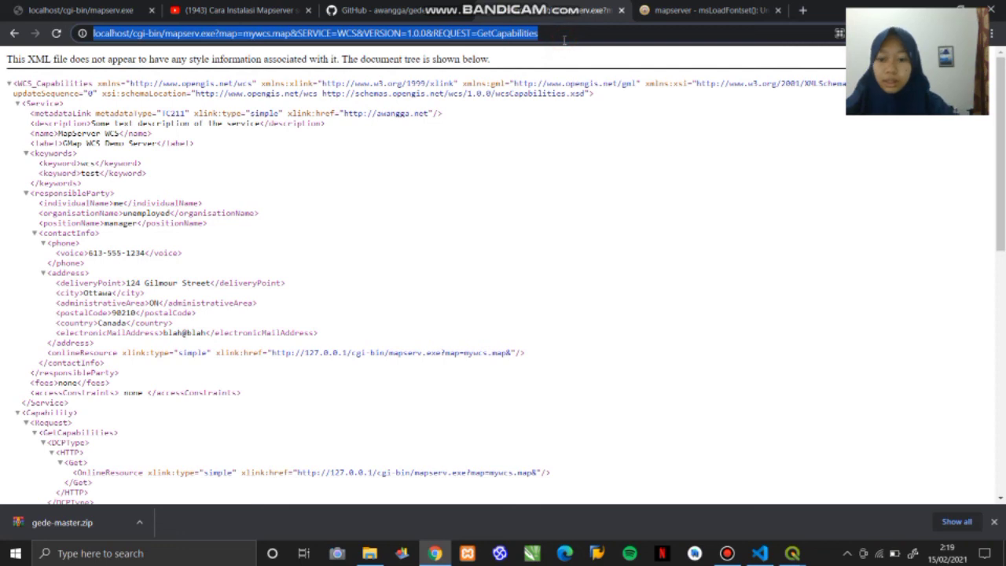
- Return to QGIS, paste the copied GetCapabilities address as the WCS coba connection's URL, and save the connection
click(792, 553)
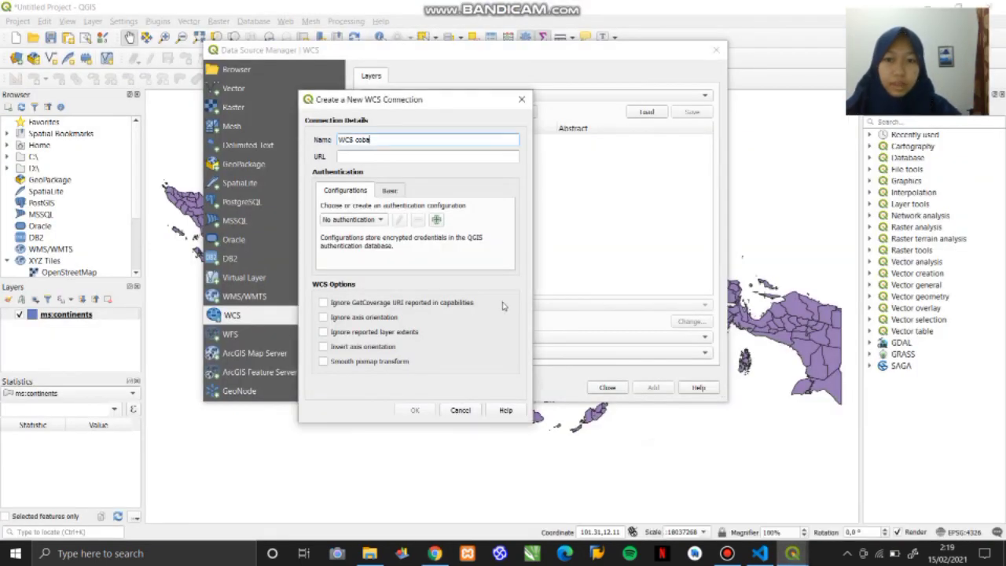
click(720, 503)
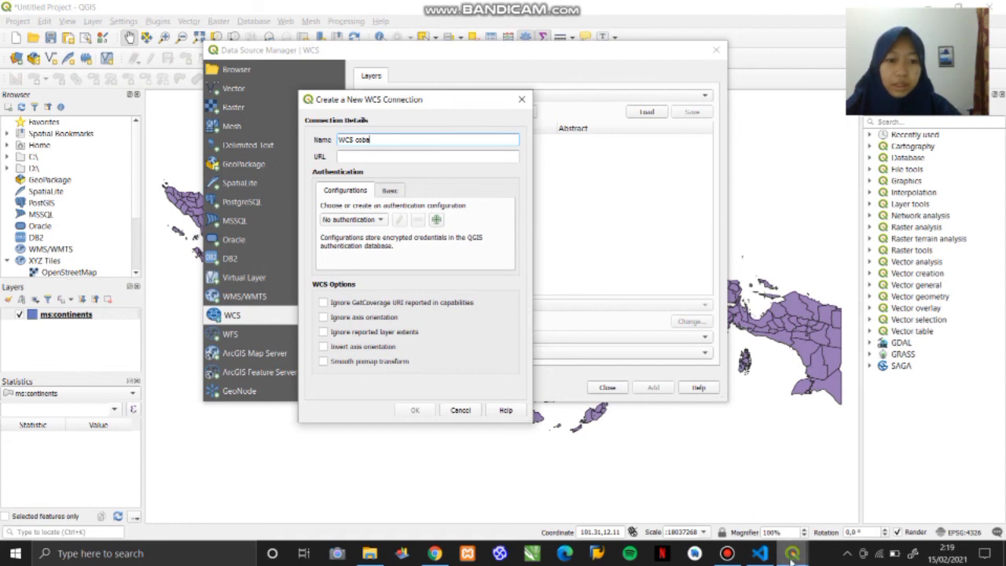
mouse_move(792, 553)
click(923, 455)
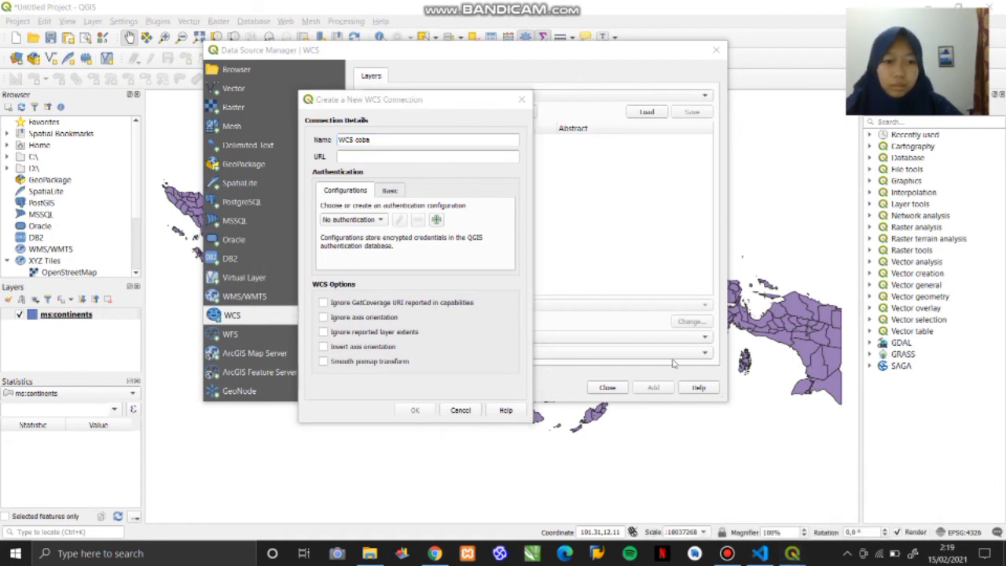
click(445, 157)
key(ctrl+v)
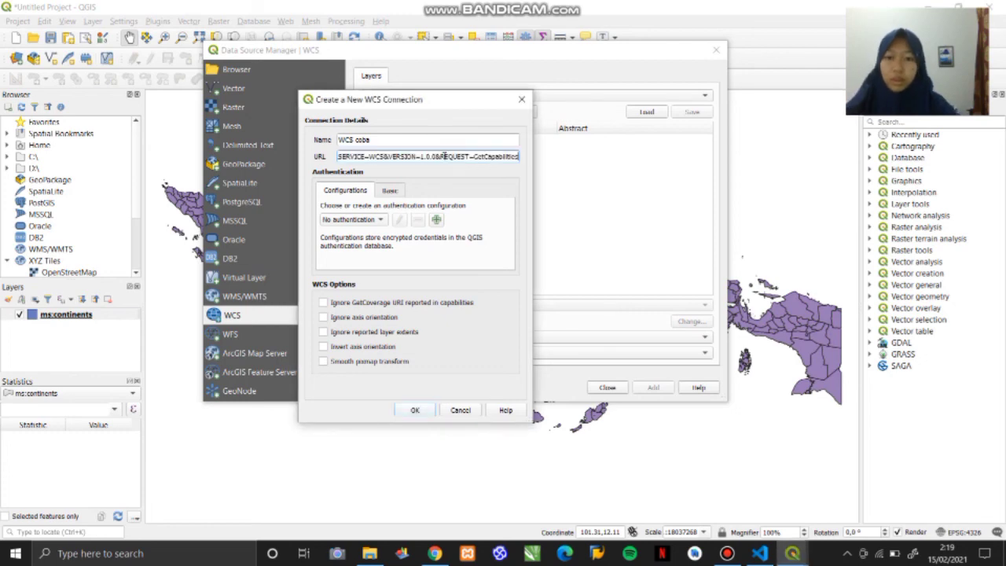
click(418, 411)
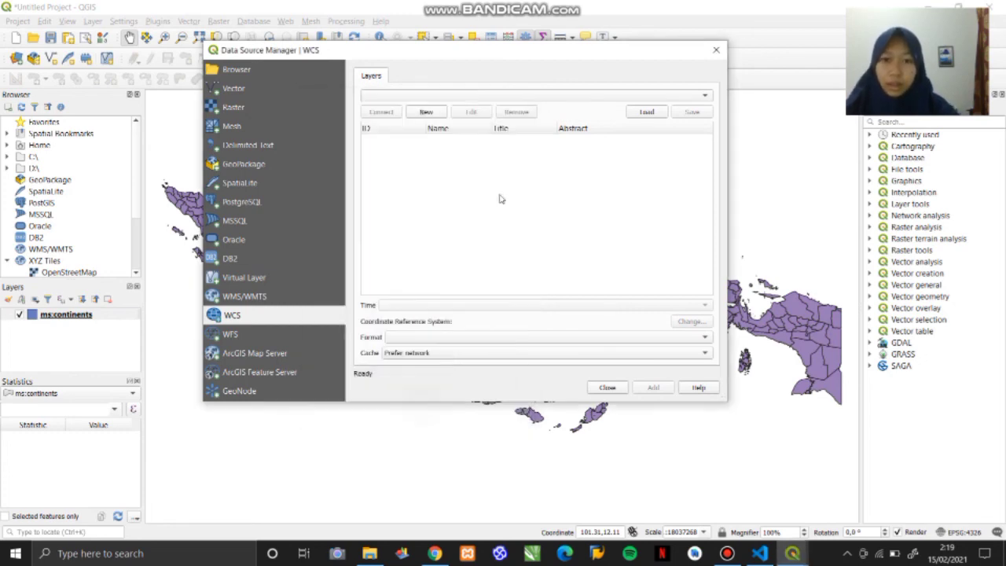
- Connect to the WCS coba server and add its bathymetry coverage to the project in GTiff format
click(380, 112)
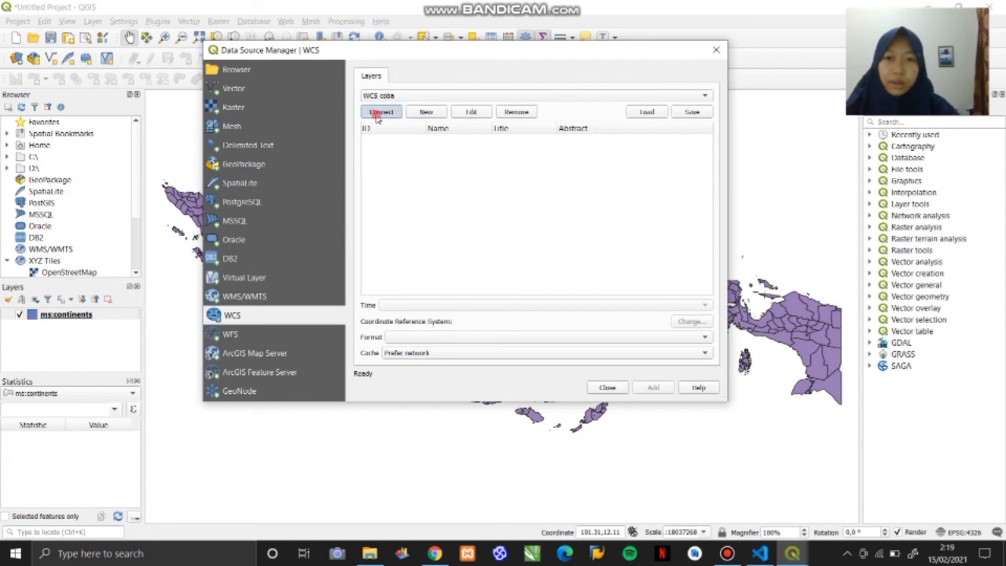
click(462, 139)
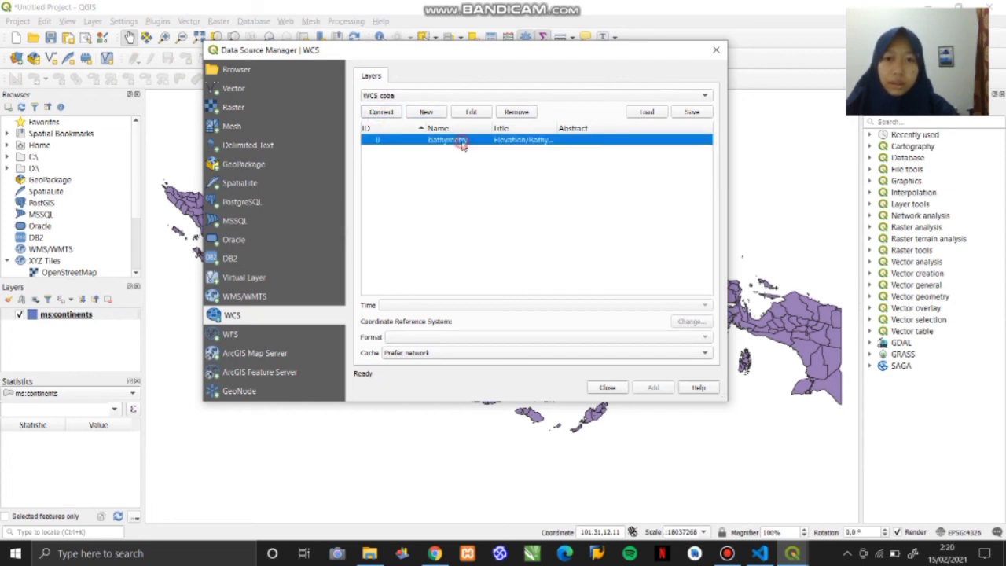
click(380, 112)
click(425, 142)
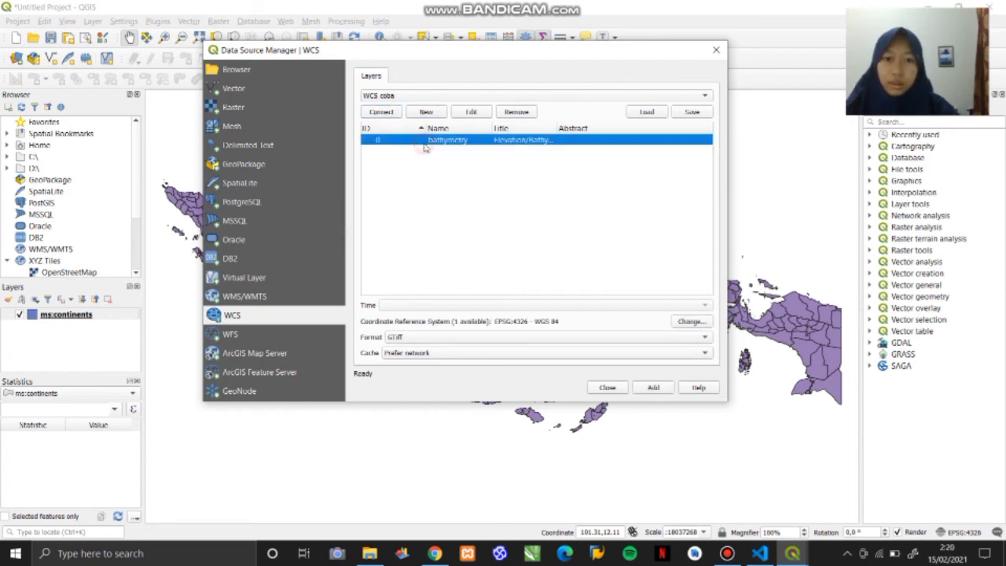
click(654, 388)
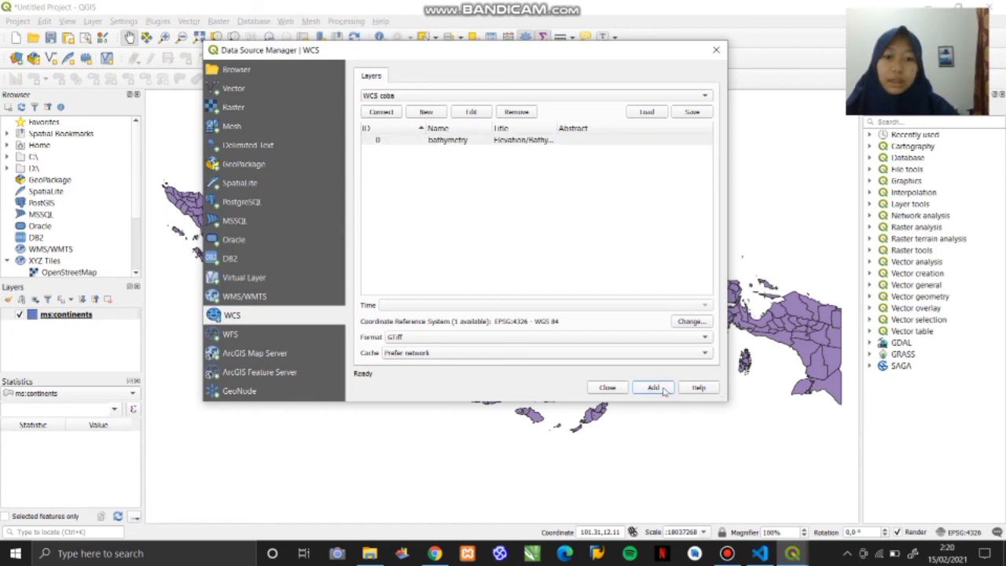
- Add the bathymetry coverage to the project again and close the Data Source Manager
click(686, 51)
drag(686, 52, 591, 41)
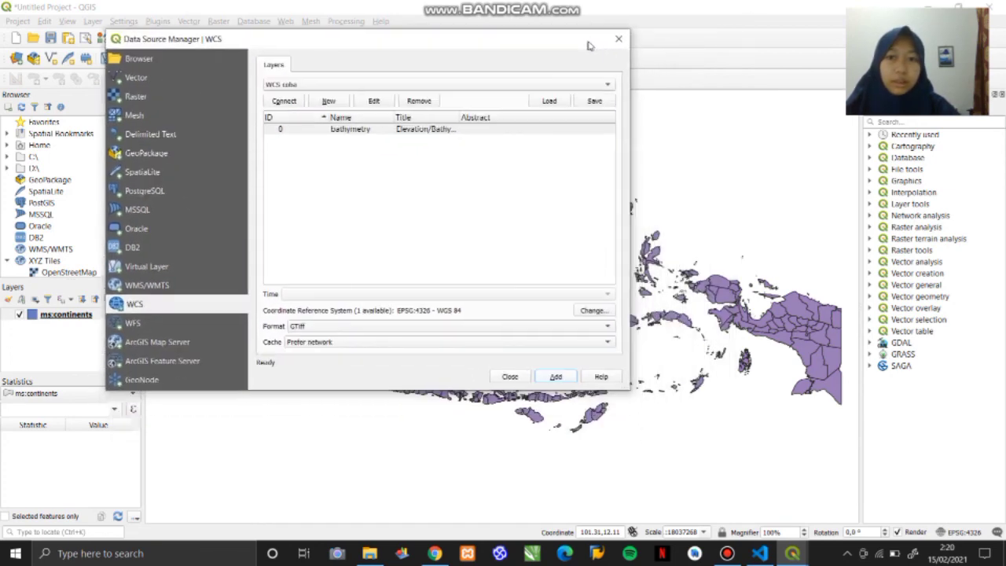
click(558, 378)
drag(544, 40, 687, 113)
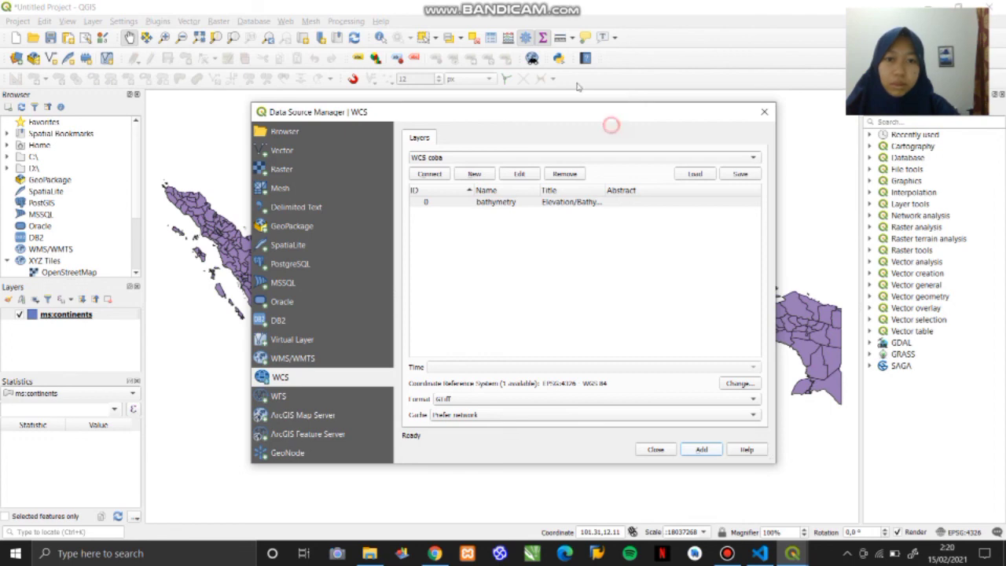
drag(535, 116, 467, 72)
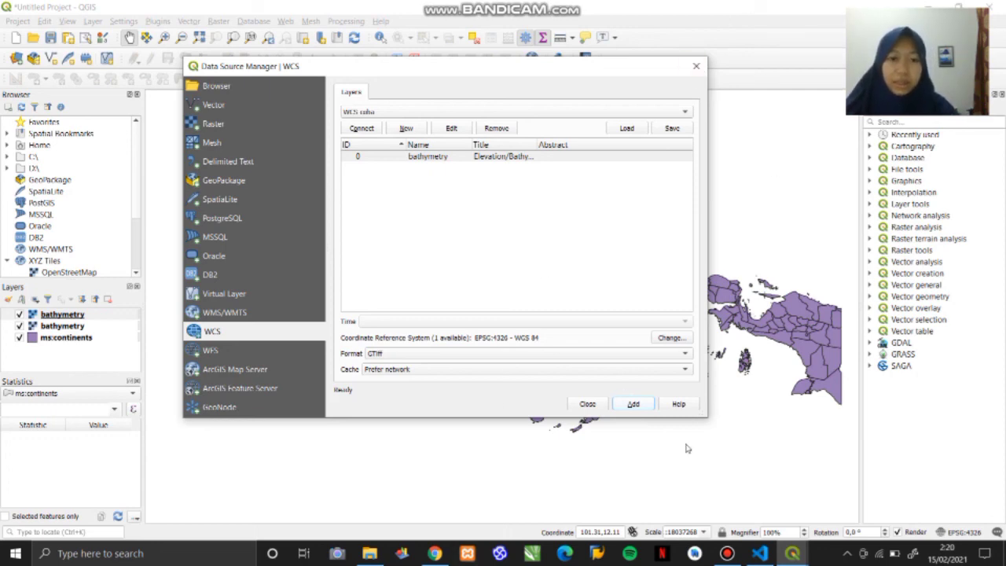
click(696, 66)
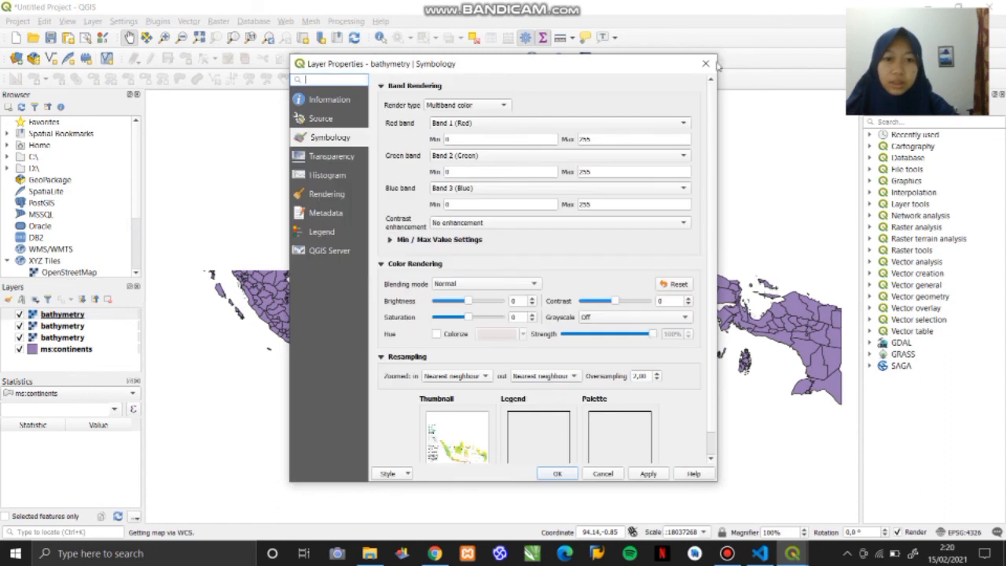
- Review the top bathymetry layer's band rendering, color and resampling settings, apply the symbology and close its properties
scroll(709, 201, down, 1)
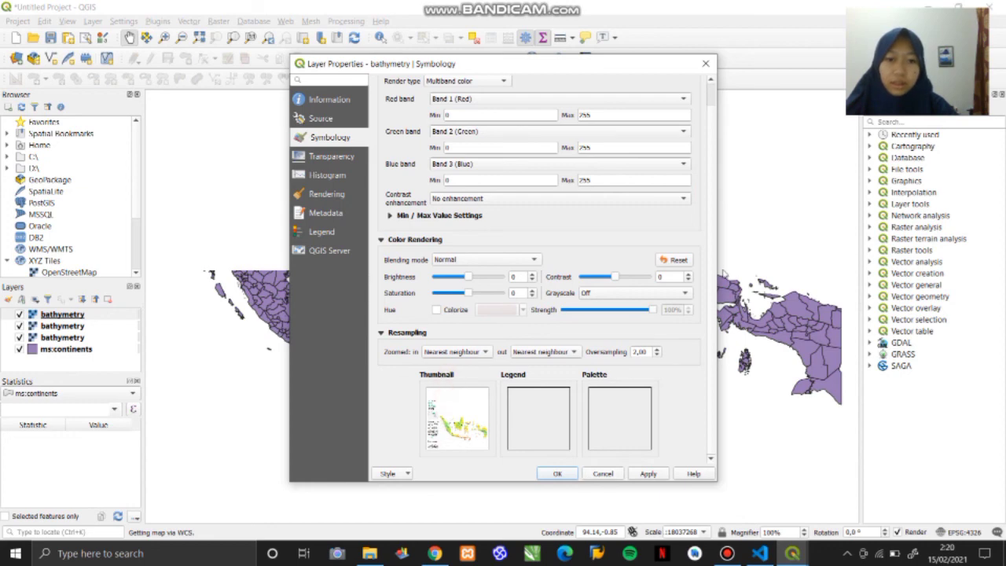
scroll(713, 266, up, 1)
scroll(712, 264, down, 1)
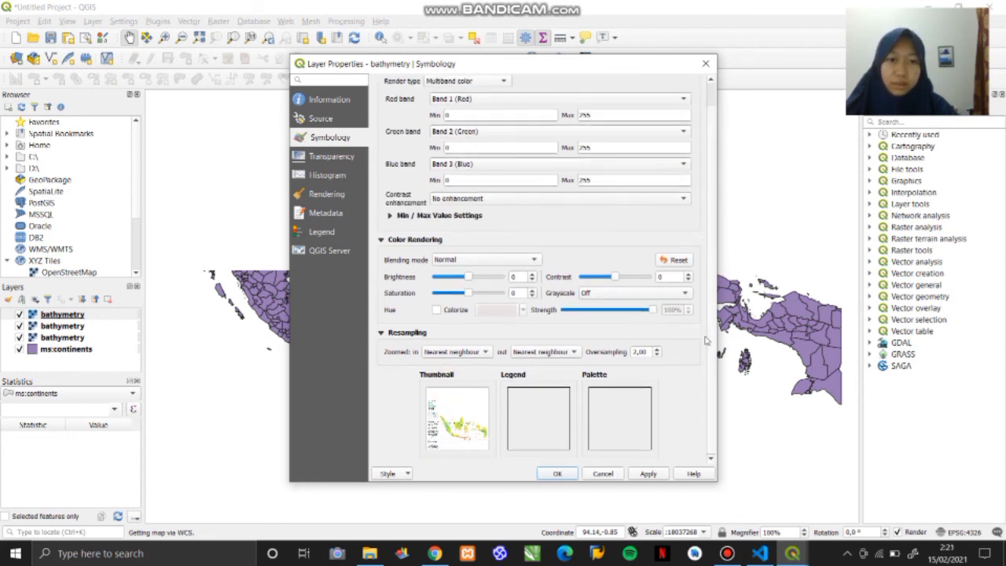
click(648, 473)
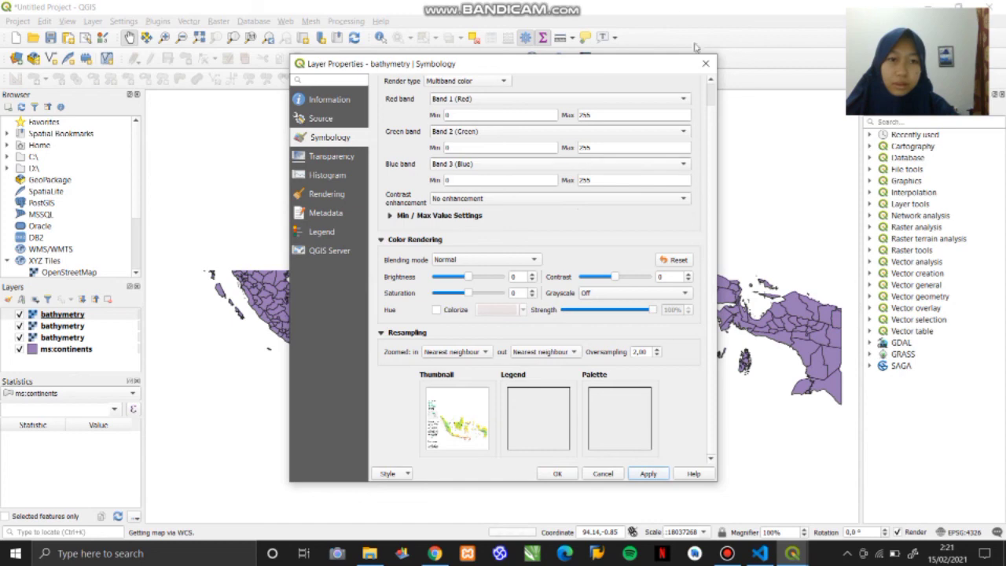
click(705, 64)
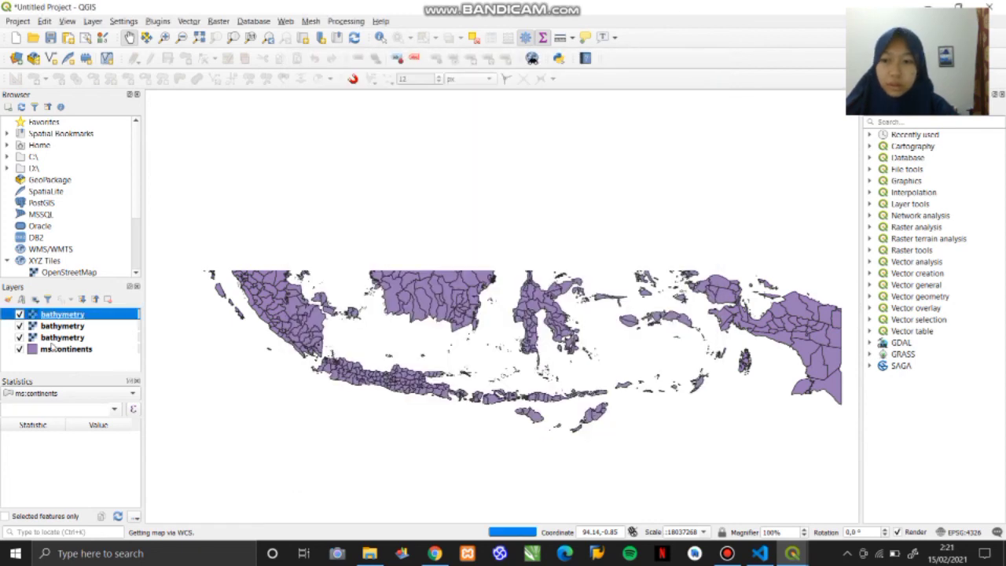
- Hide and show the ms:continents layer again to check the map, and briefly inspect the top bathymetry layer's symbology
click(134, 249)
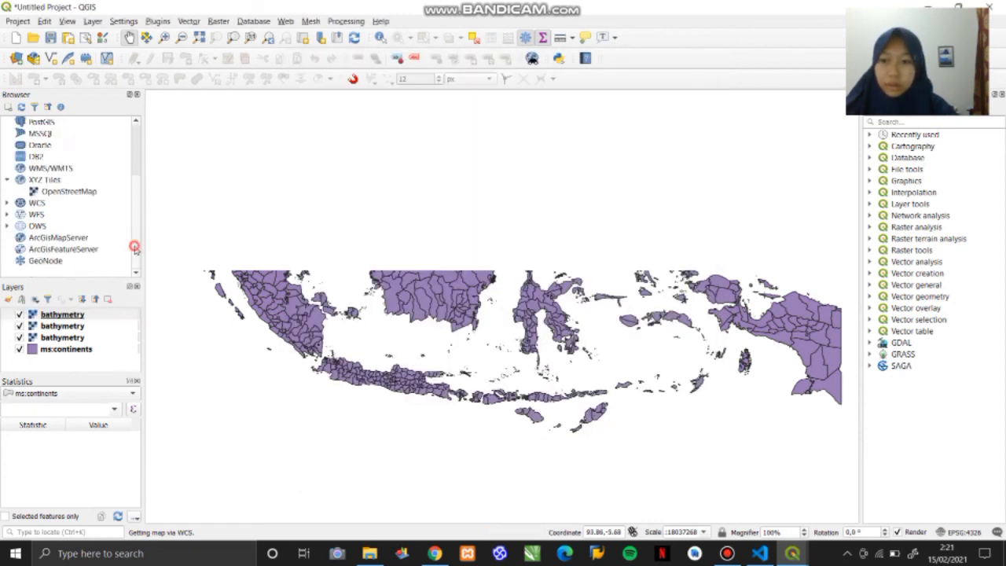
click(25, 342)
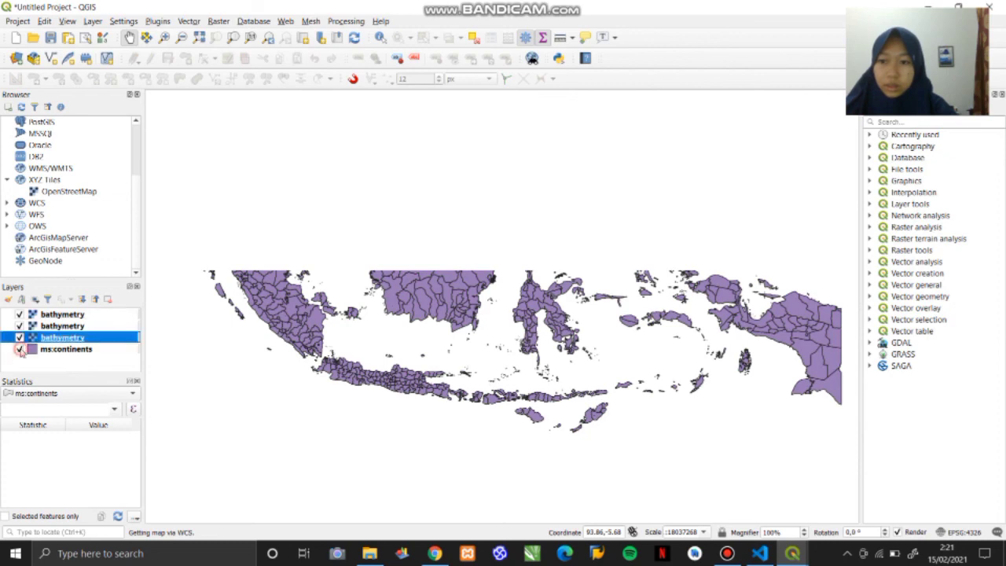
click(20, 349)
click(20, 349)
double_click(62, 314)
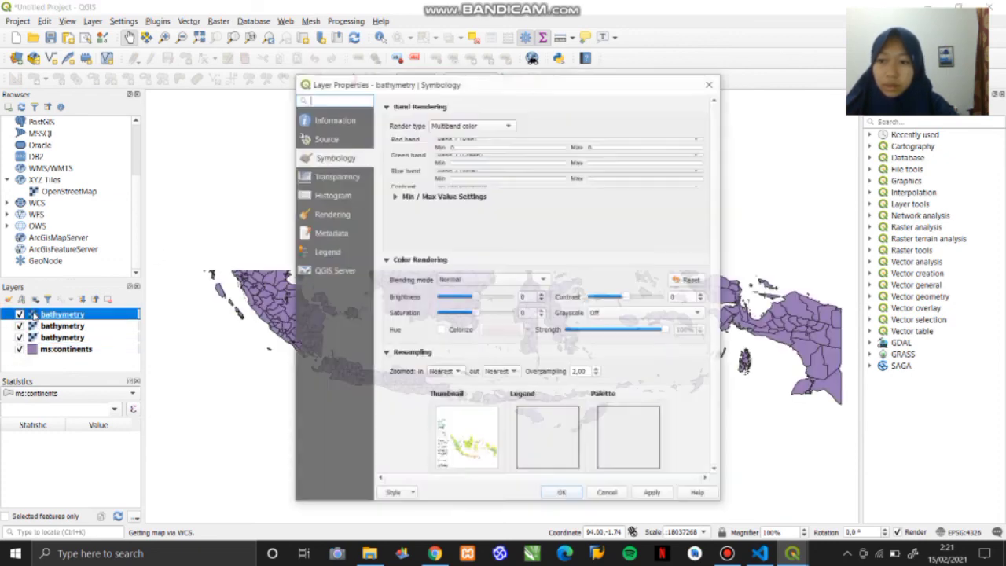
click(713, 84)
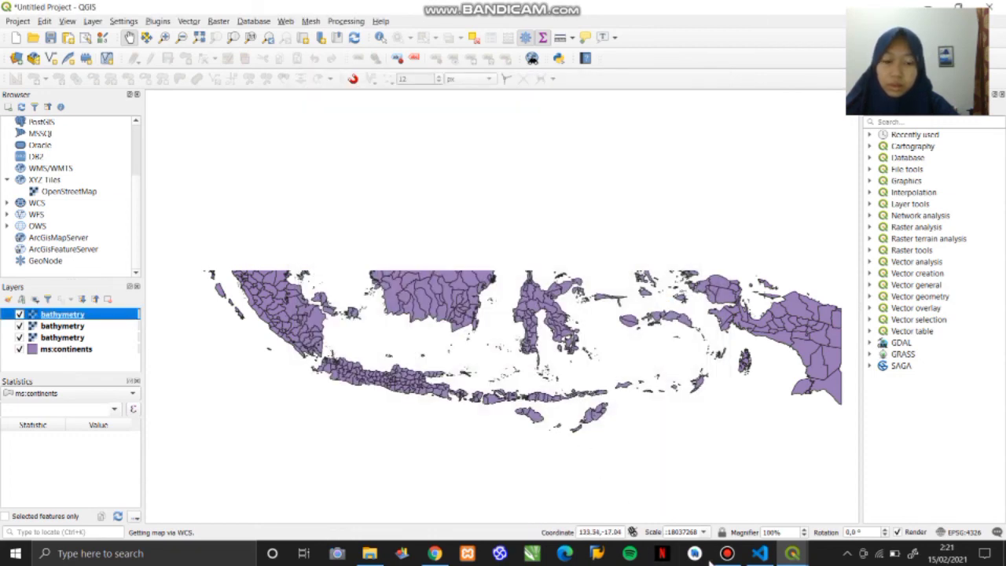
click(727, 553)
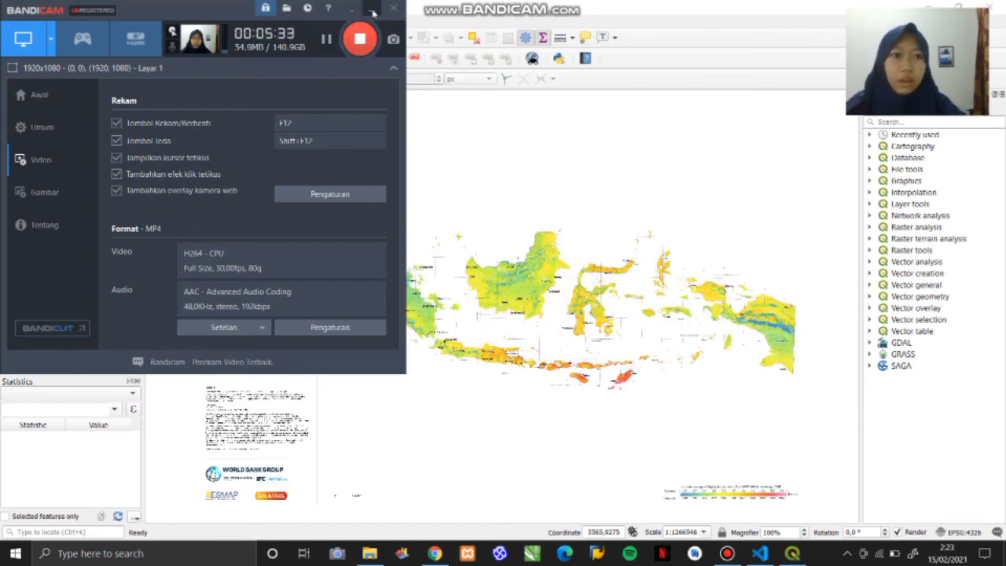
click(373, 11)
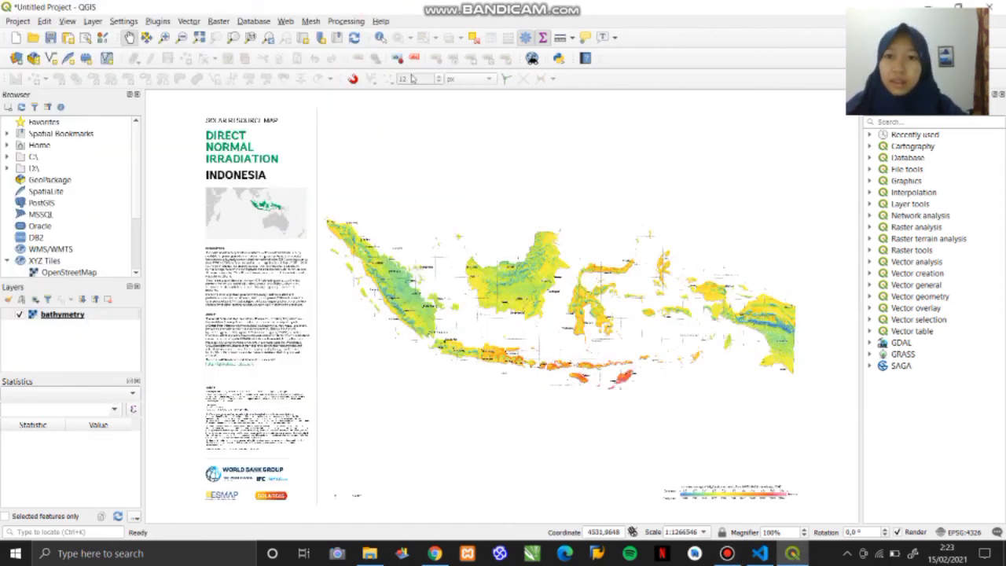